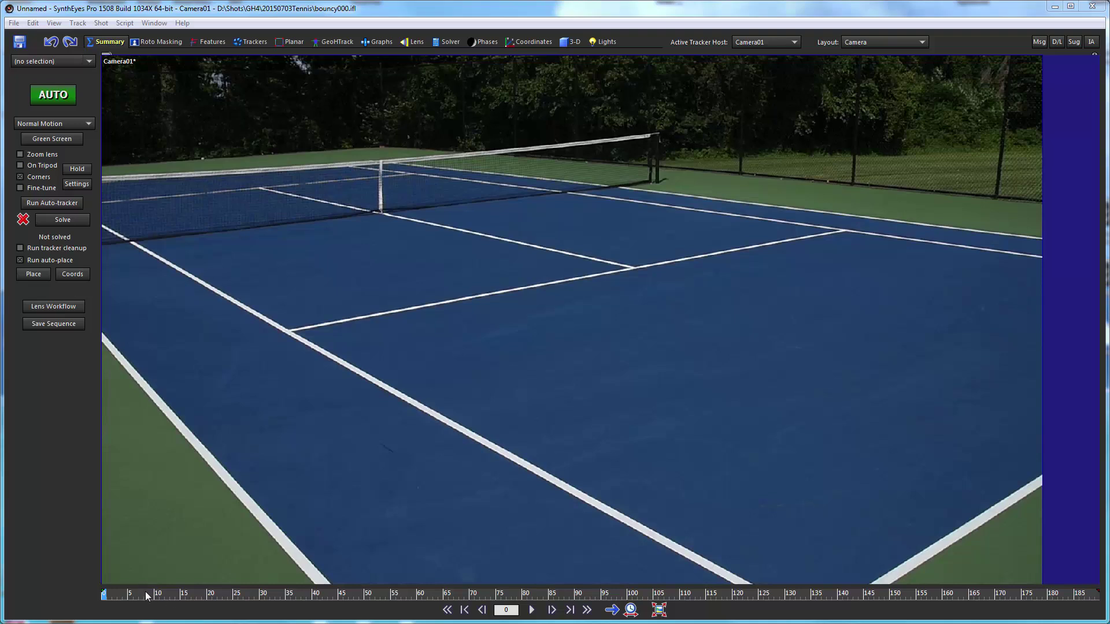
# - Preview the bouncing ball, then open the Trackers room and pan to the top-left corner
pyautogui.moveTo(151, 594); pyautogui.dragTo(371, 595)
pyautogui.press('space')
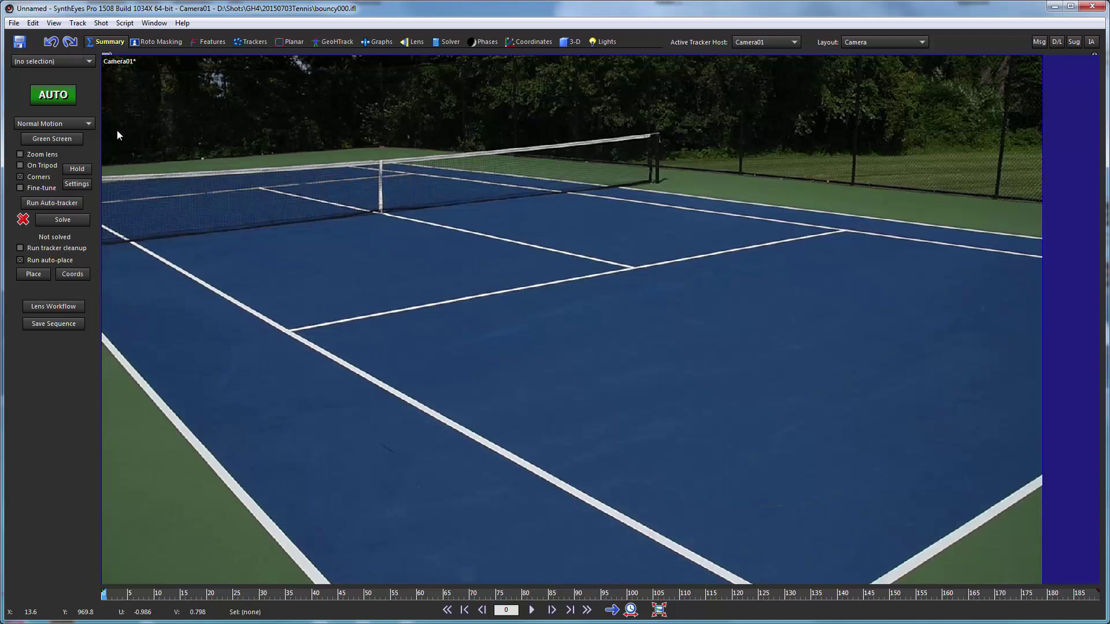
pyautogui.click(253, 42)
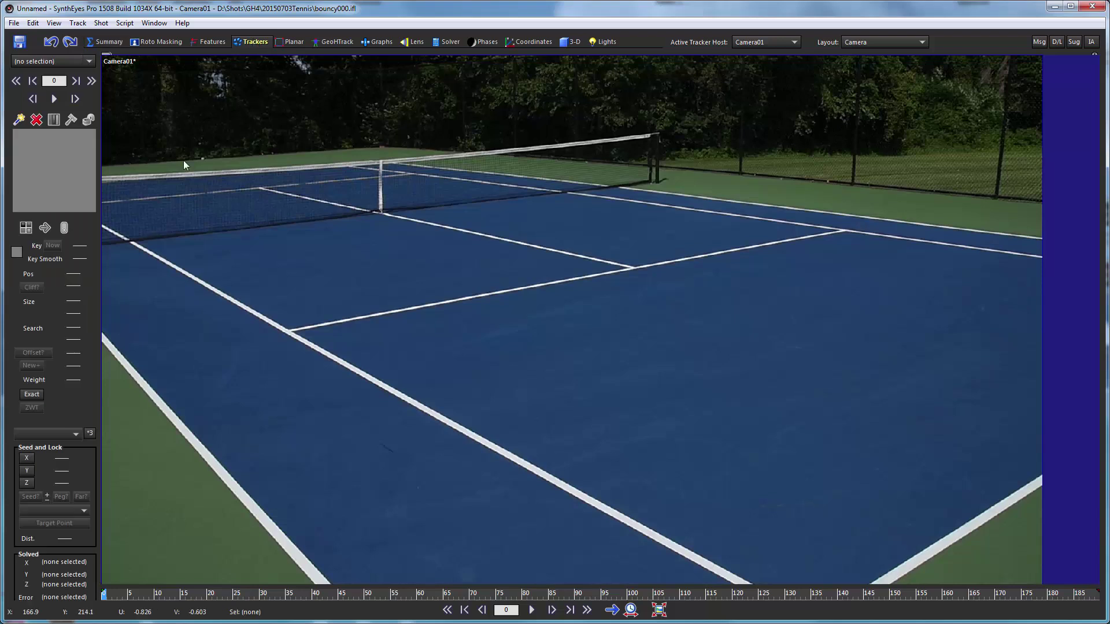
pyautogui.moveTo(184, 161); pyautogui.dragTo(210, 186)
pyautogui.moveTo(207, 182); pyautogui.dragTo(233, 212, button='middle')
# - Place Tracker1 on the top-left ball at frame 0 with size 0.0050, then go to frame 189
pyautogui.click(19, 119)
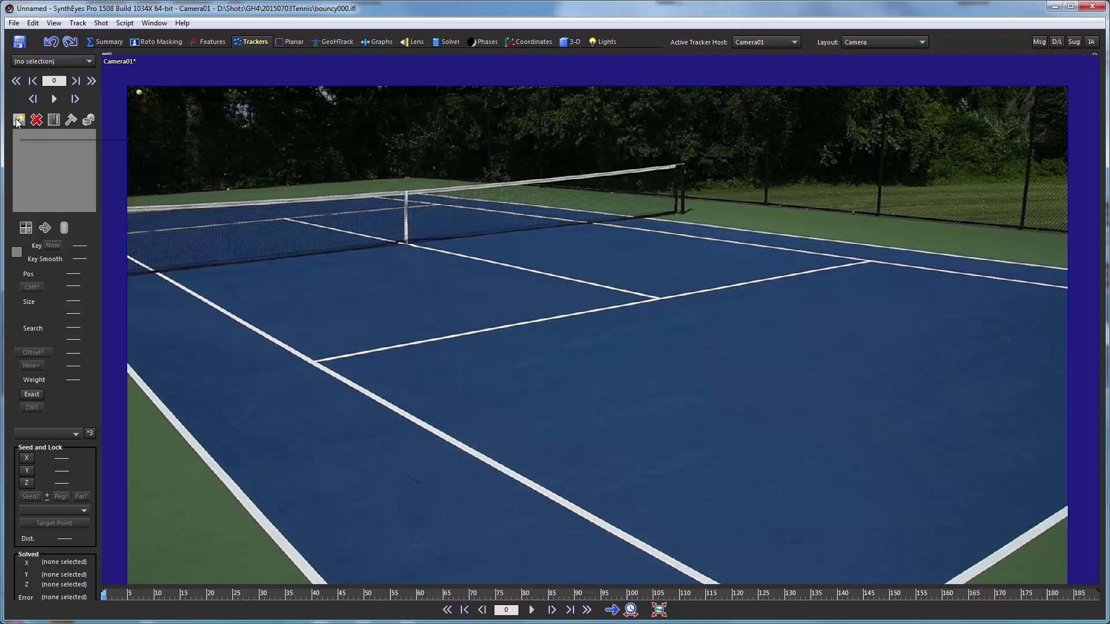
pyautogui.click(138, 93)
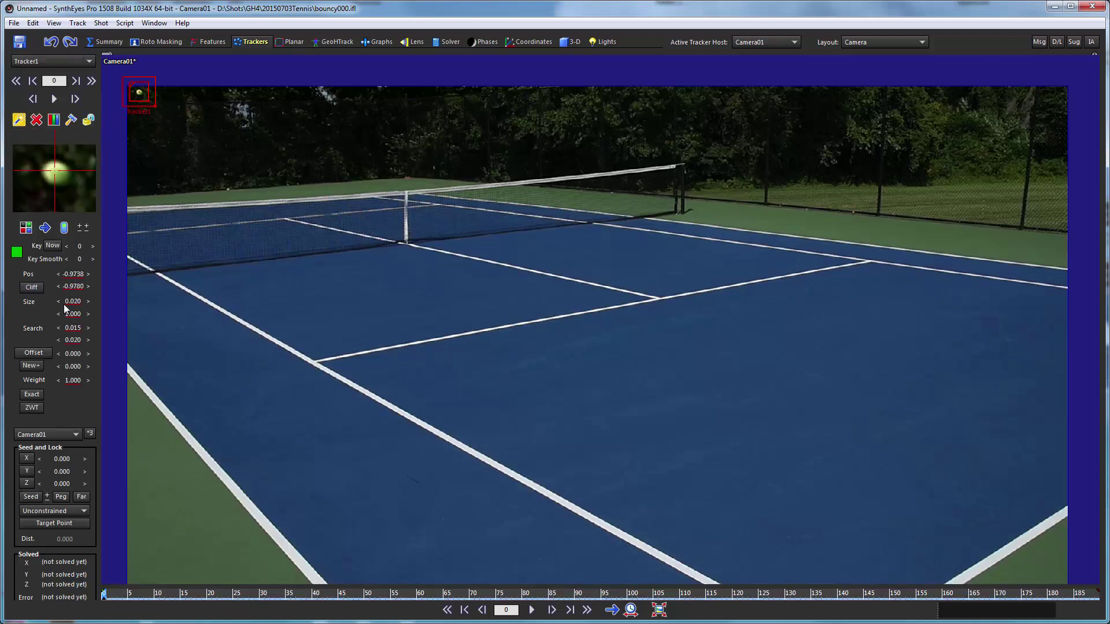
pyautogui.moveTo(59, 301); pyautogui.dragTo(48, 300)
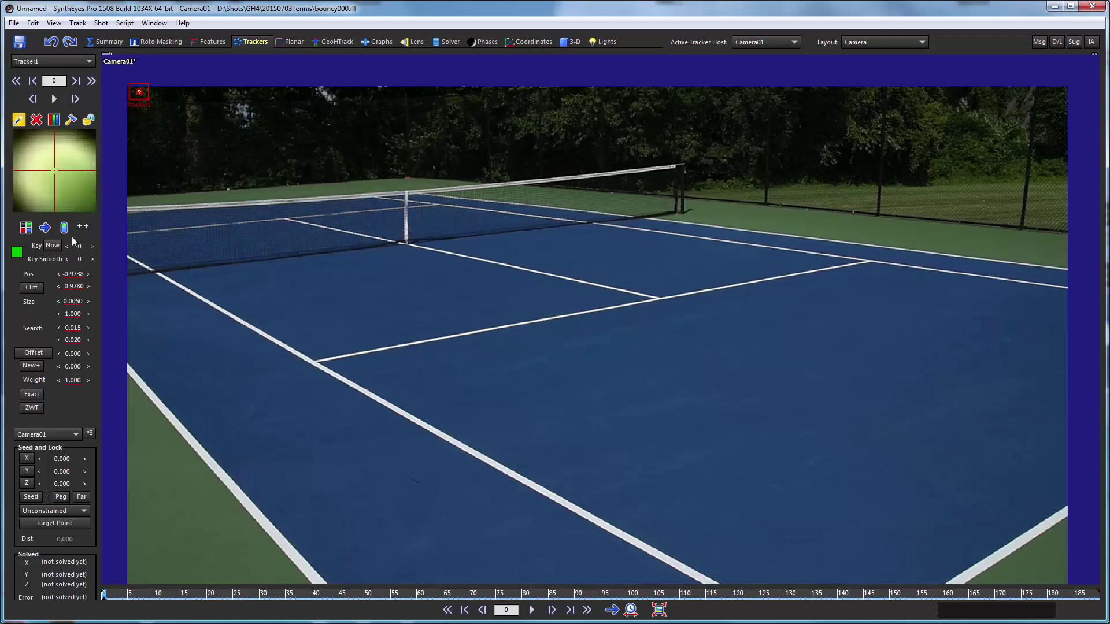
pyautogui.moveTo(67, 179); pyautogui.dragTo(67, 176)
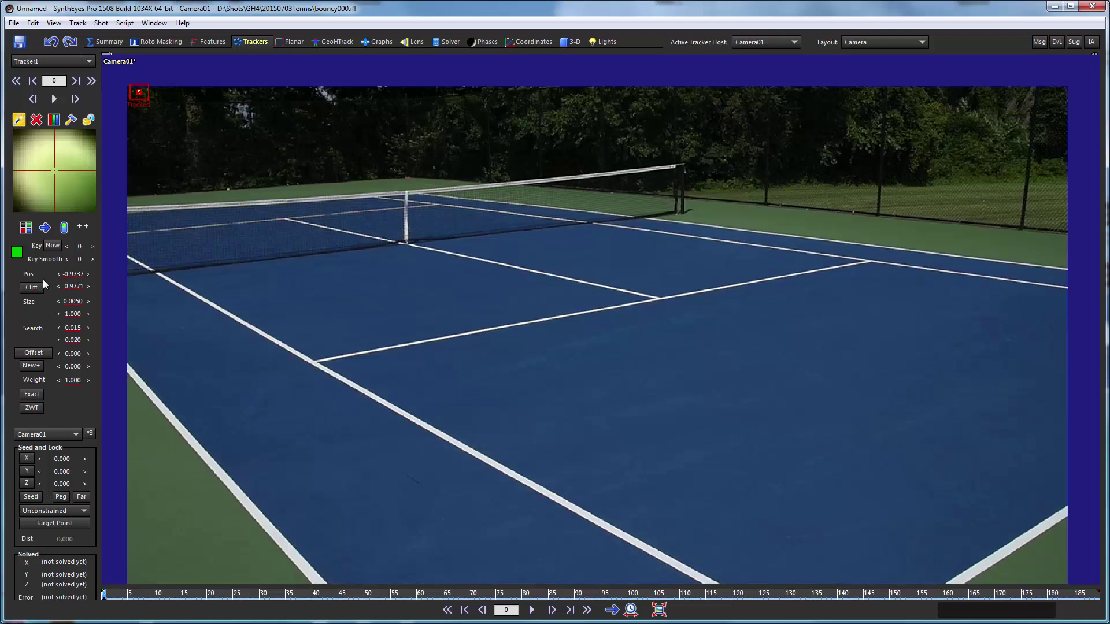
pyautogui.click(59, 301)
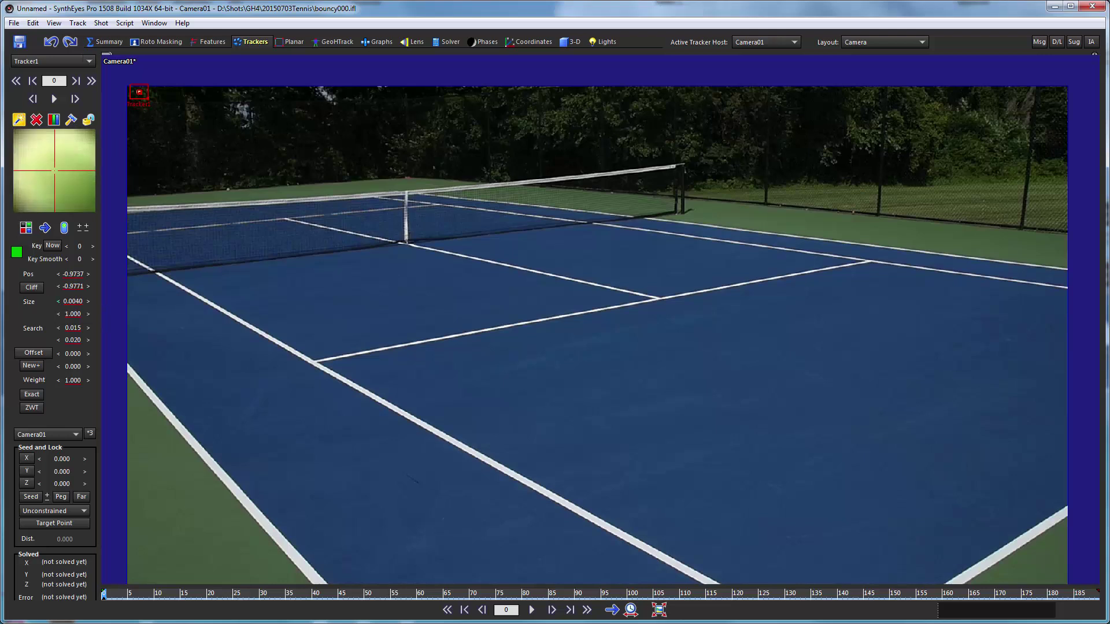
pyautogui.click(89, 302)
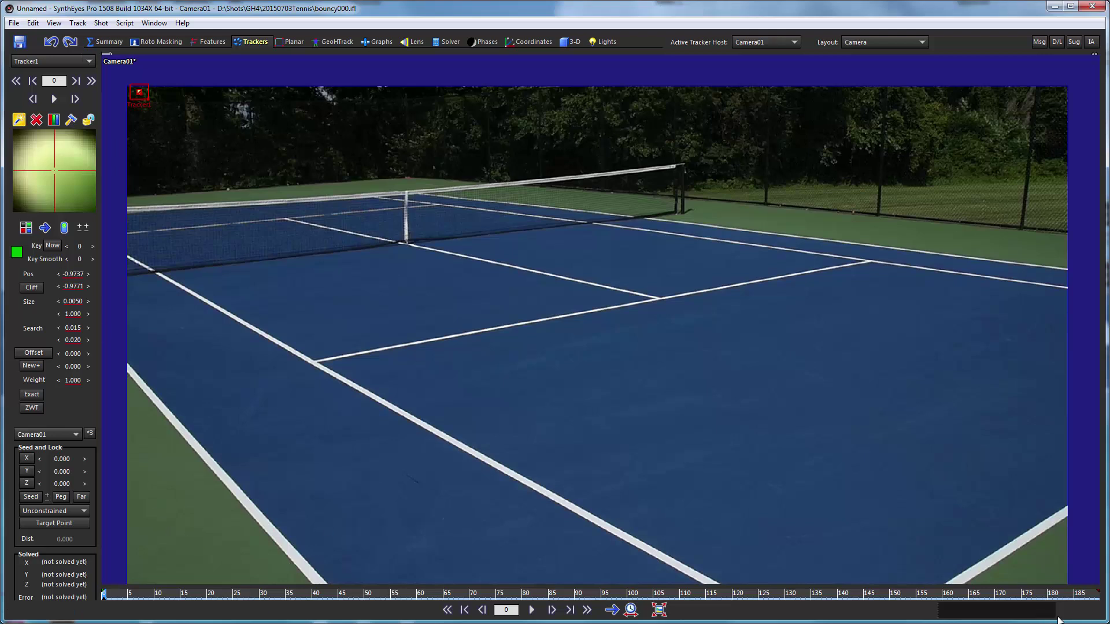
pyautogui.click(1097, 595)
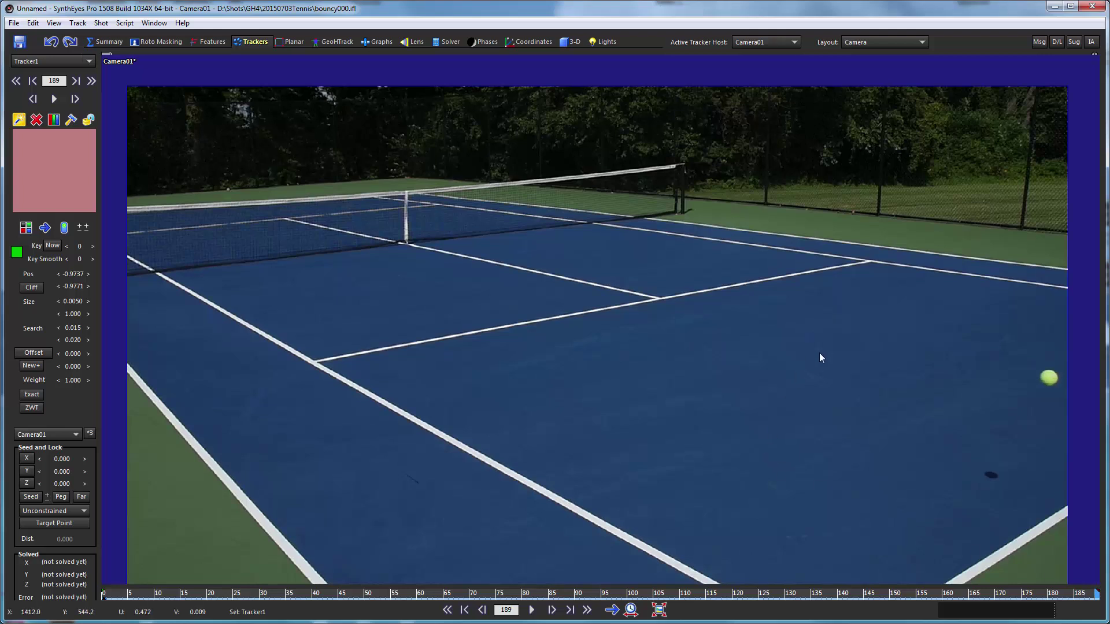
# - Key Tracker1 on the right-edge ball at frame 189 with size 0.0150, then scrub back
pyautogui.click(1050, 379)
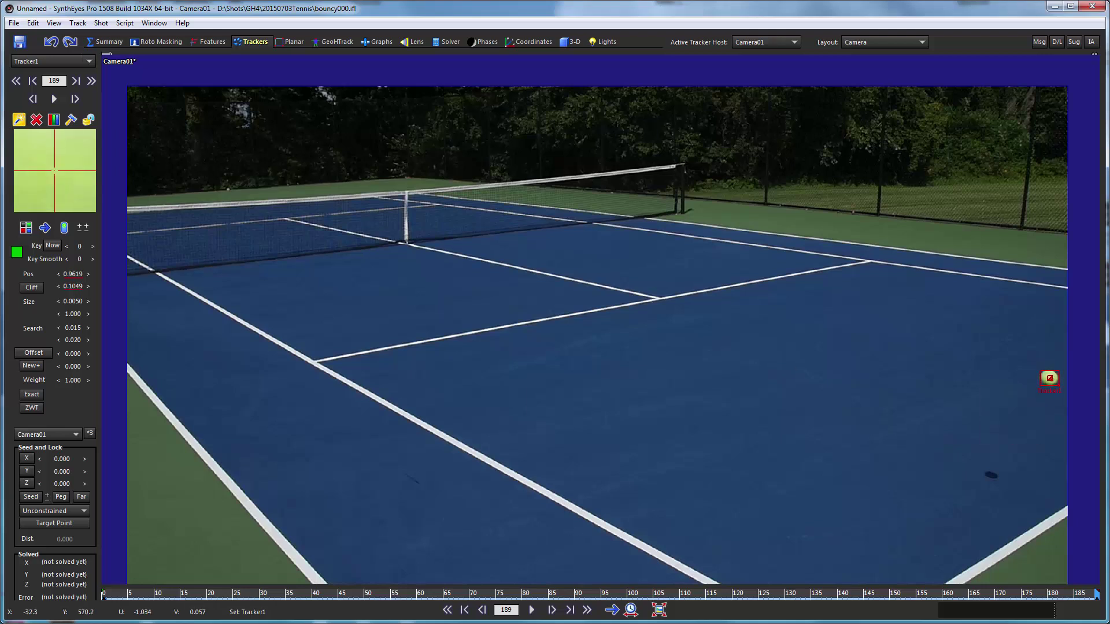
pyautogui.moveTo(74, 303); pyautogui.dragTo(87, 301)
pyautogui.moveTo(40, 192); pyautogui.dragTo(42, 197)
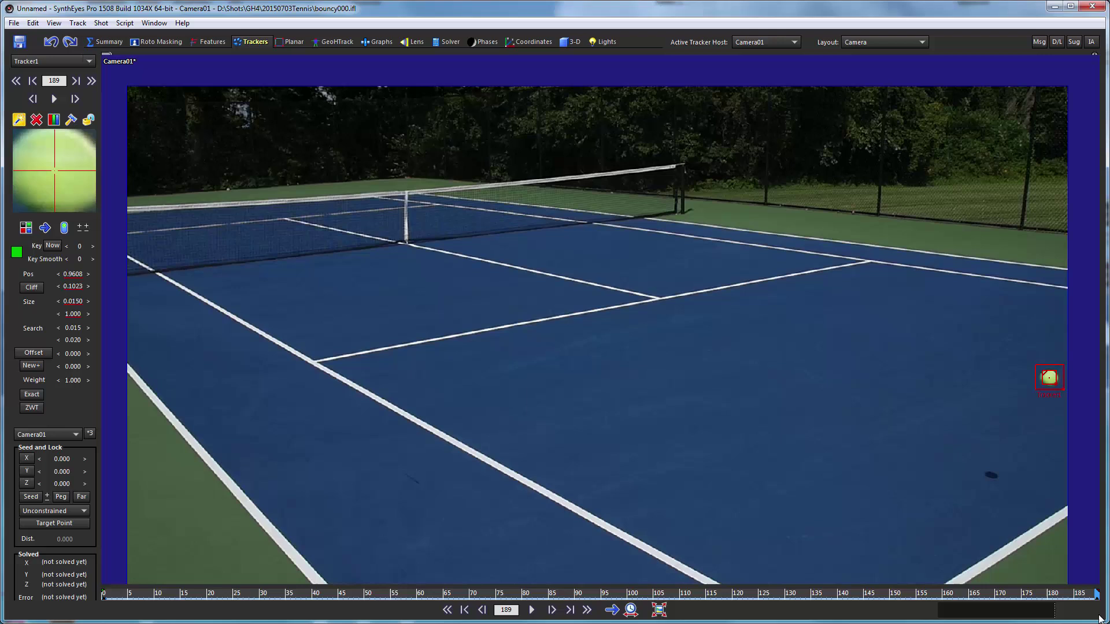
pyautogui.moveTo(1061, 600); pyautogui.dragTo(74, 619)
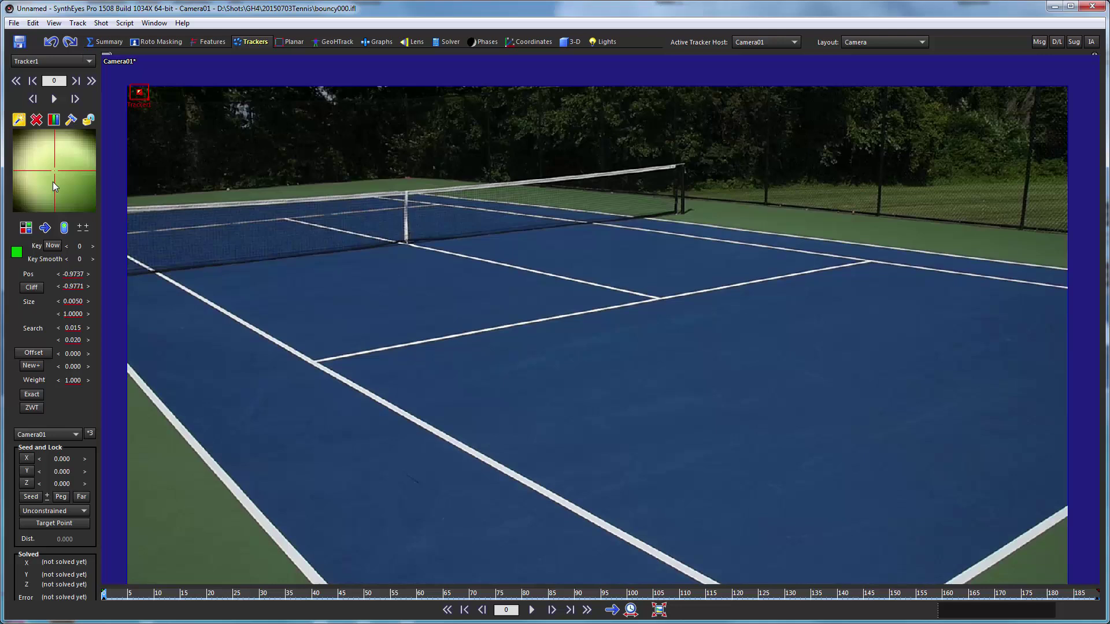
# - Track the ball forward to frame 21, then re-key and recentre the tracker at frame 15
pyautogui.press('s')
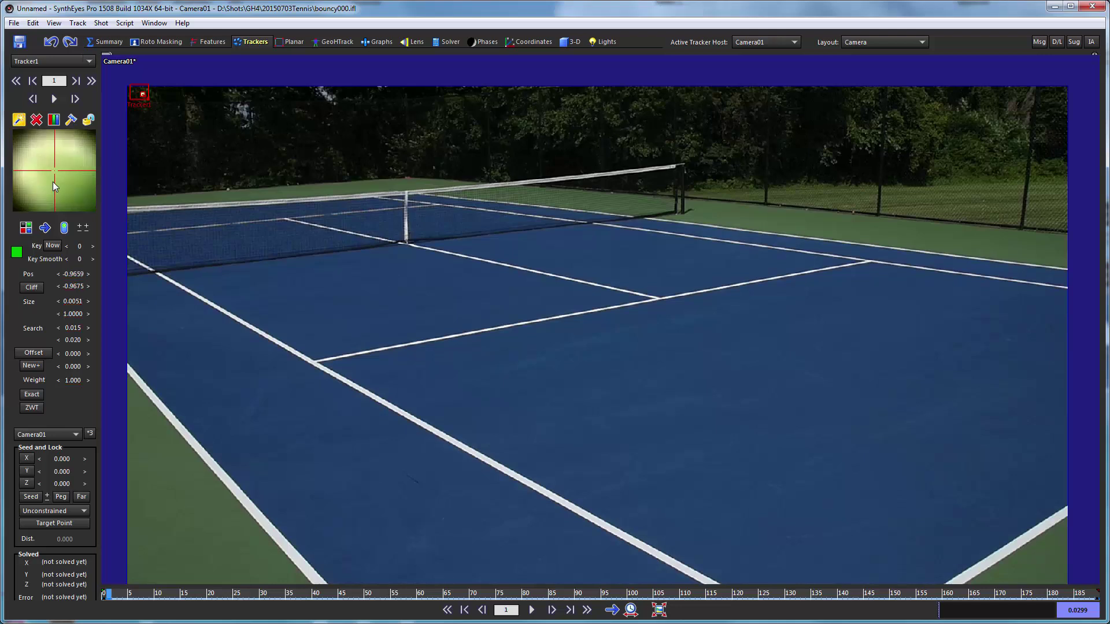
pyautogui.press('s')
pyautogui.press('s')
pyautogui.press('s')
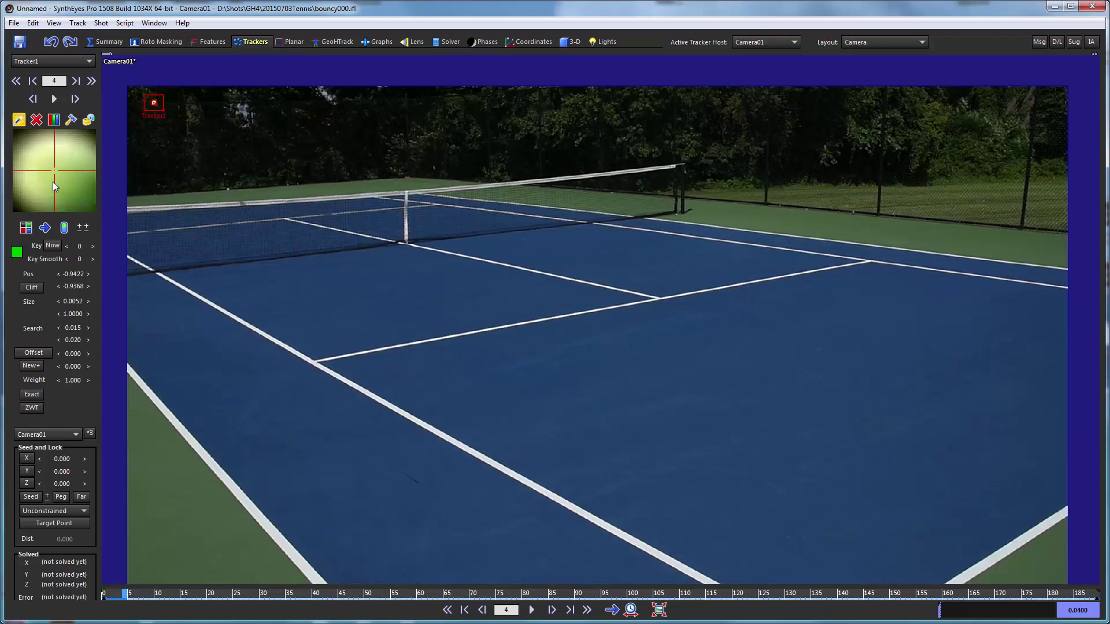
pyautogui.press('s')
pyautogui.press('s')
pyautogui.press('s')
pyautogui.press('s')
pyautogui.press('s')
pyautogui.press('s')
pyautogui.press('s')
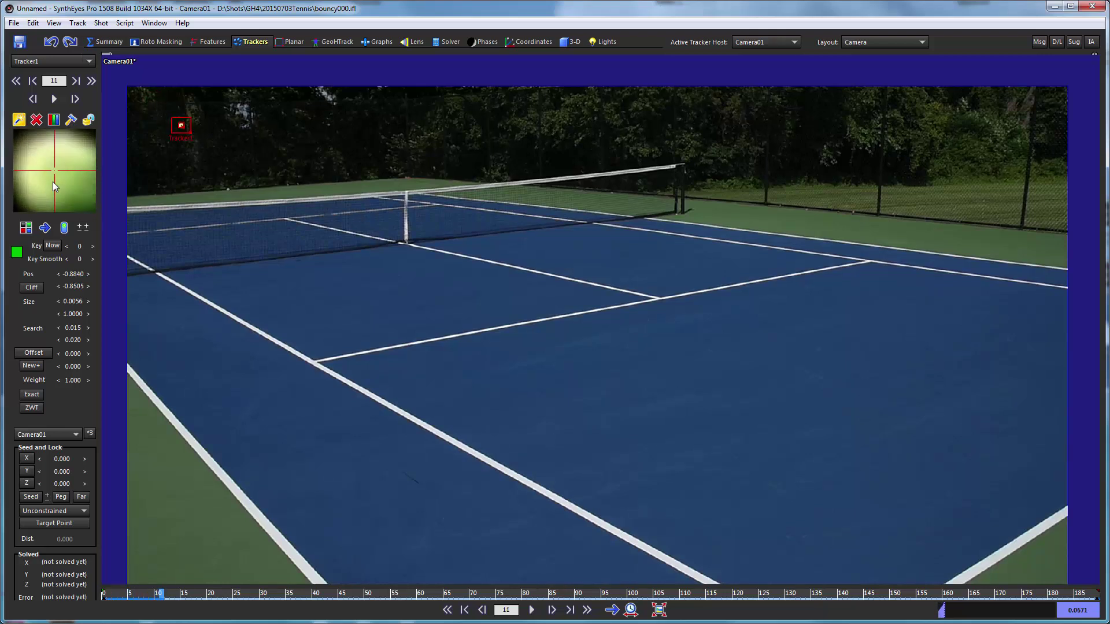
pyautogui.press('s')
pyautogui.press('s')
pyautogui.press('s')
pyautogui.press('s')
pyautogui.press('s')
pyautogui.press('s')
pyautogui.press('s')
pyautogui.press('s')
pyautogui.press('s')
pyautogui.press('s')
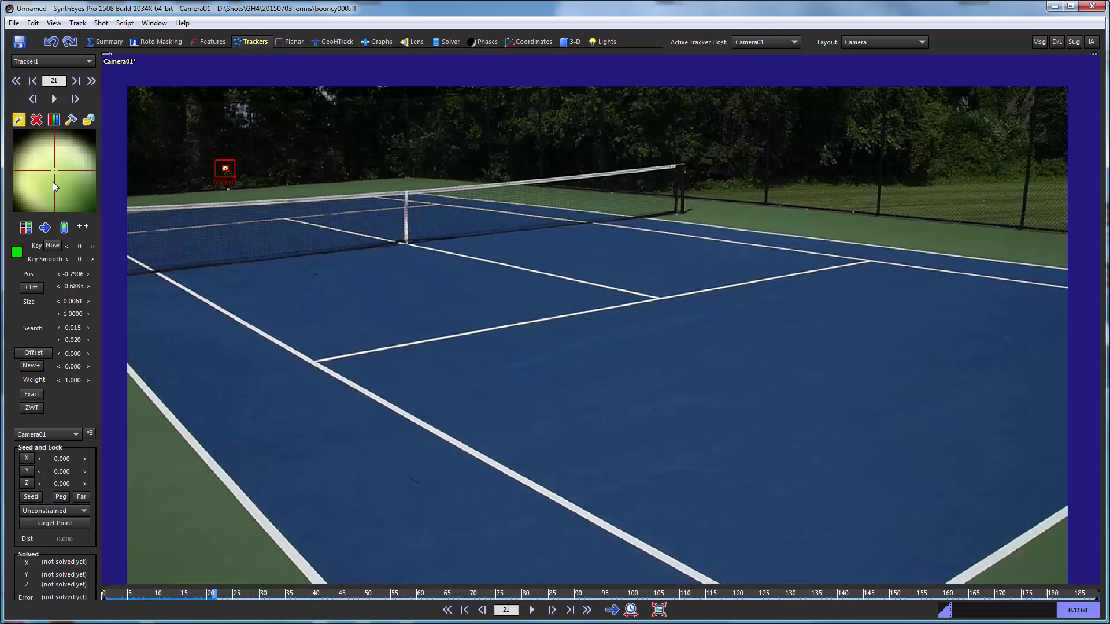
pyautogui.press('a')
pyautogui.press('a')
pyautogui.press('a')
pyautogui.press('a')
pyautogui.press('a')
pyautogui.press('a')
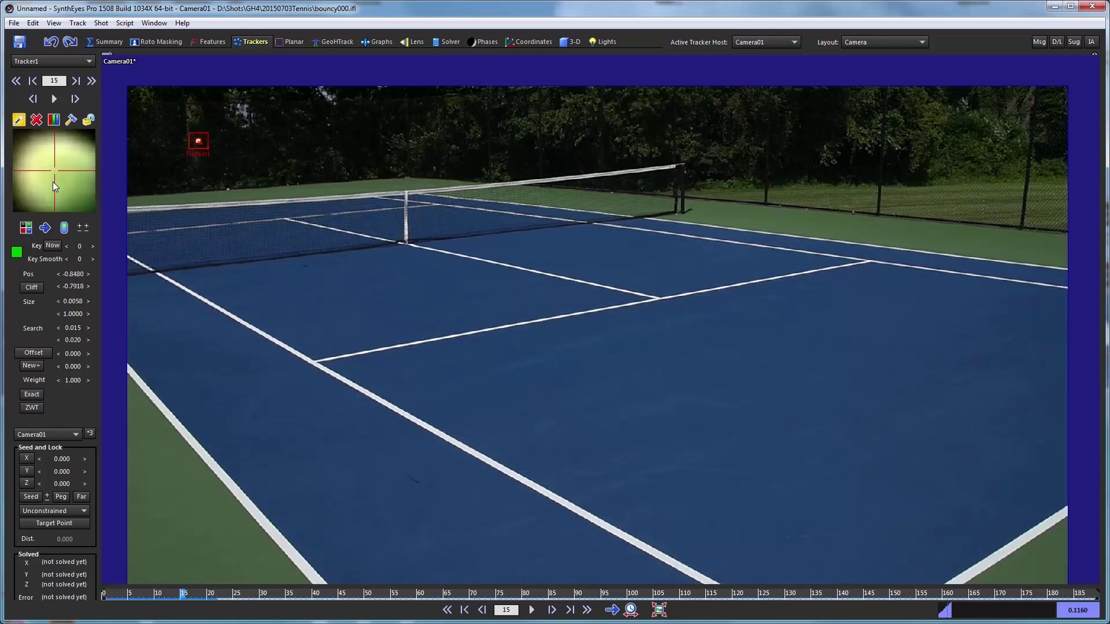
pyautogui.press('k')
pyautogui.moveTo(42, 185); pyautogui.dragTo(45, 183)
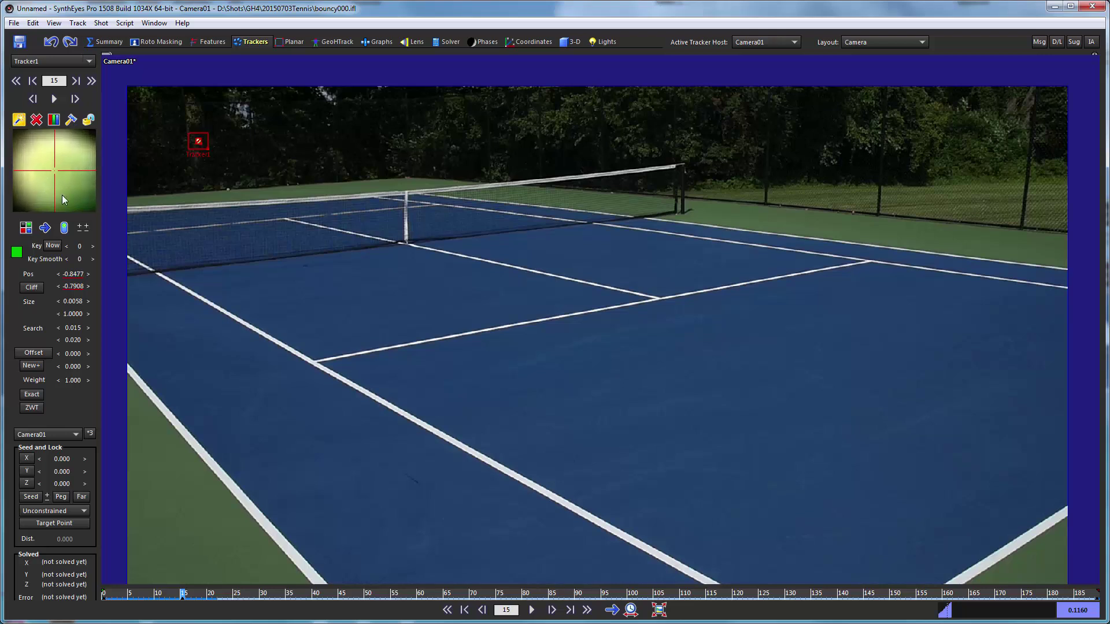
# - Retrack the ball from frame 15 to 28, nudging the tracker onto it at frame 28
pyautogui.press('s')
pyautogui.press('s')
pyautogui.press('s')
pyautogui.press('s')
pyautogui.press('s')
pyautogui.press('s')
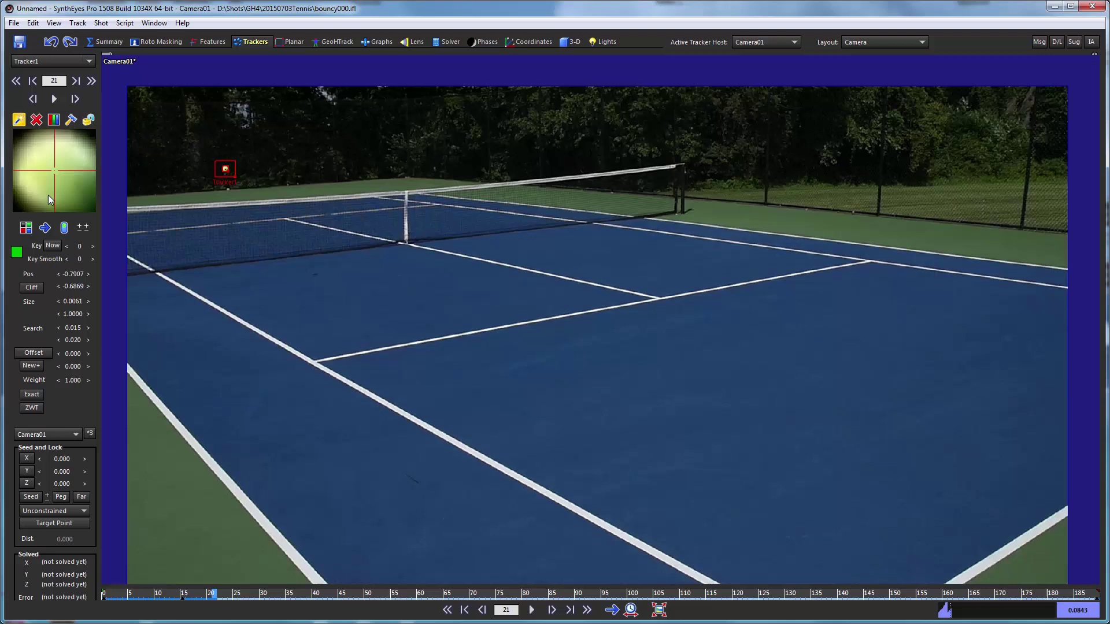
pyautogui.press('s')
pyautogui.press('s')
pyautogui.press('s')
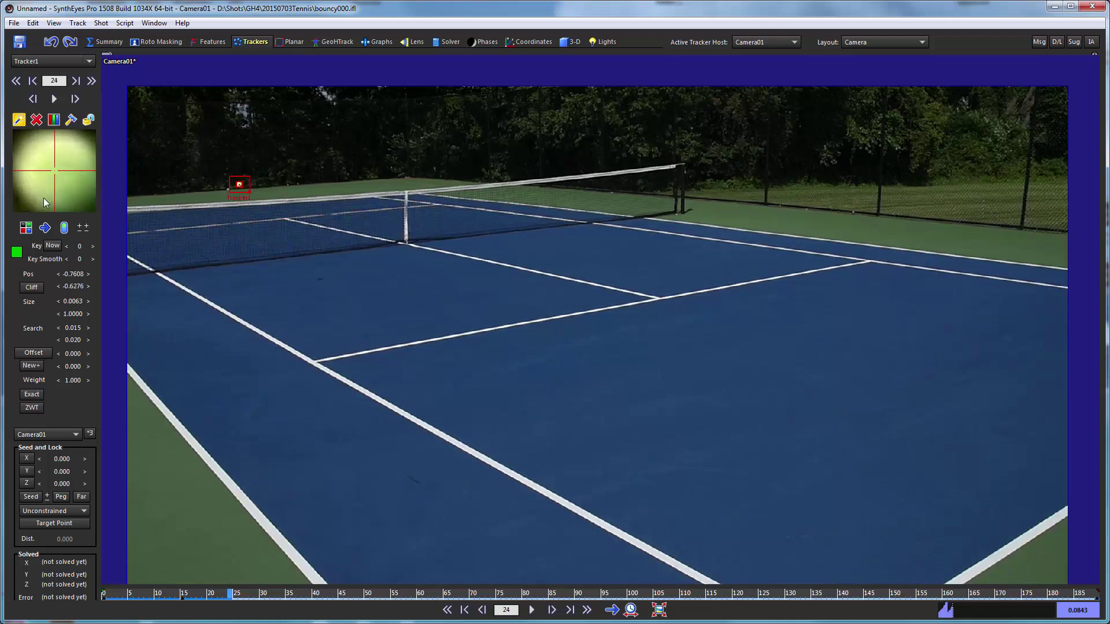
pyautogui.press('s')
pyautogui.press('s')
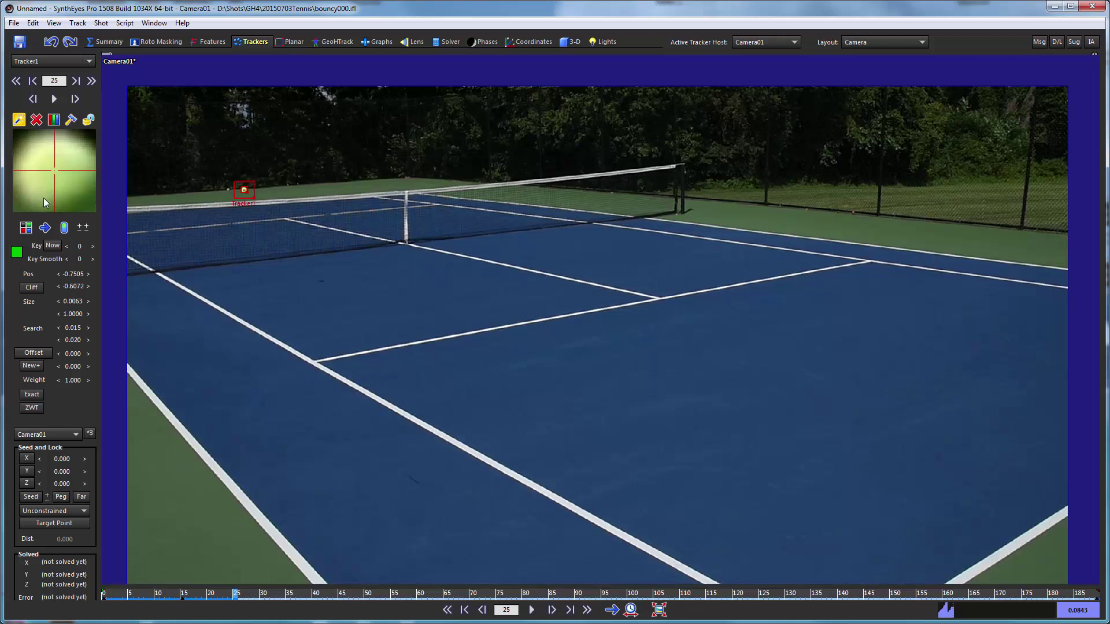
pyautogui.press('s')
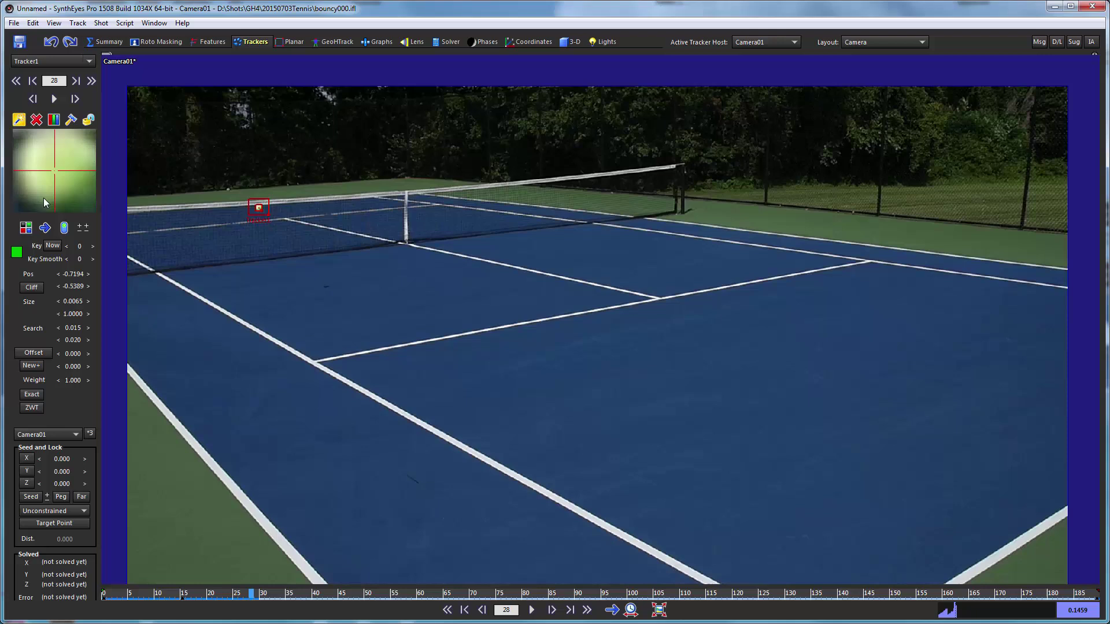
pyautogui.press('s')
pyautogui.press('KP_8')
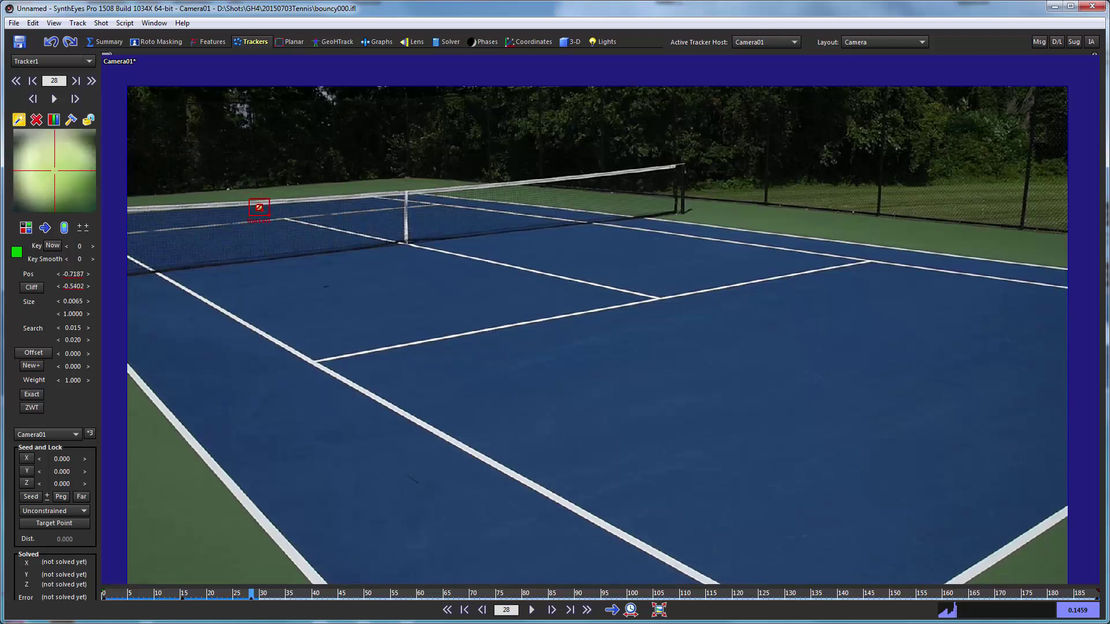
# - Track the ball onward to frame 44, recentring the drifting tracker at frame 40
pyautogui.press('s')
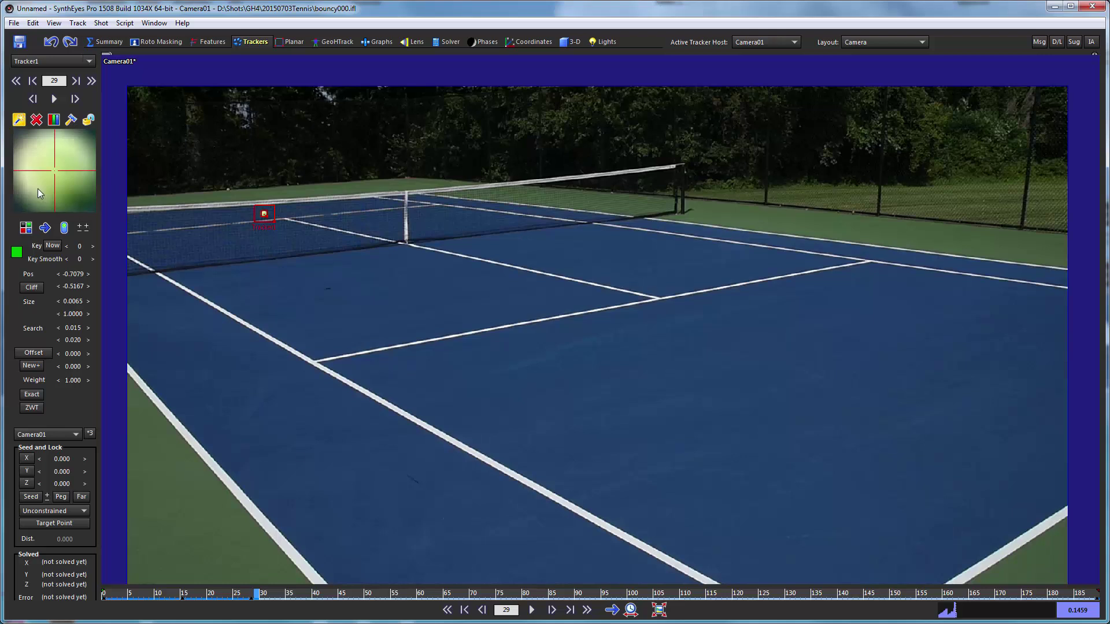
pyautogui.press('s')
pyautogui.press('s')
pyautogui.press('s')
pyautogui.press('s')
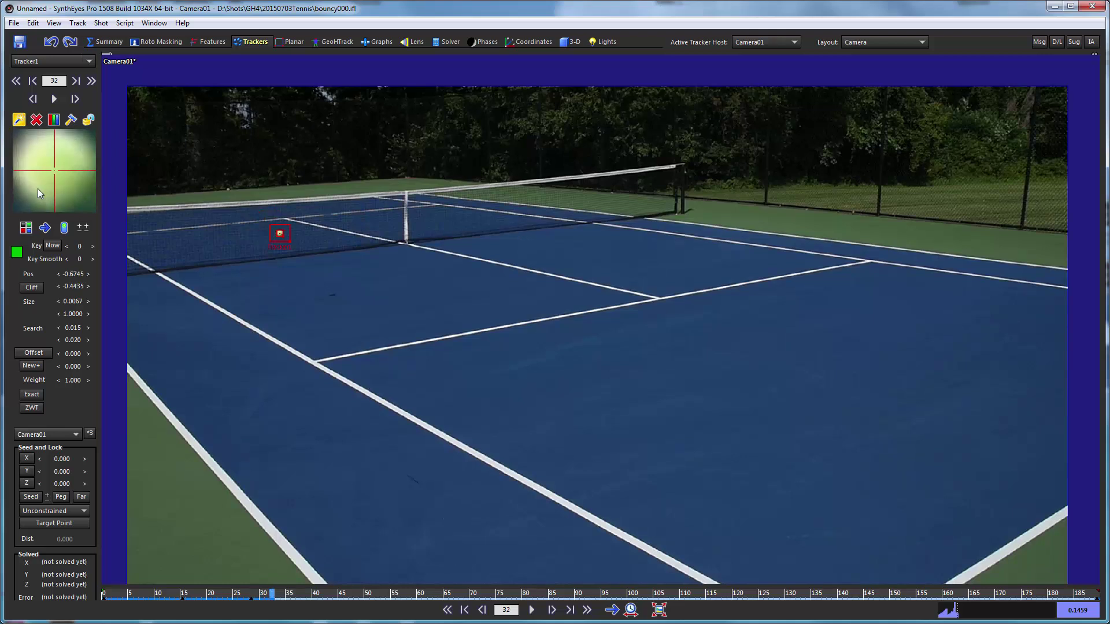
pyautogui.press('s')
pyautogui.press('s')
pyautogui.press('s')
pyautogui.press('s')
pyautogui.press('s')
pyautogui.press('s')
pyautogui.press('s')
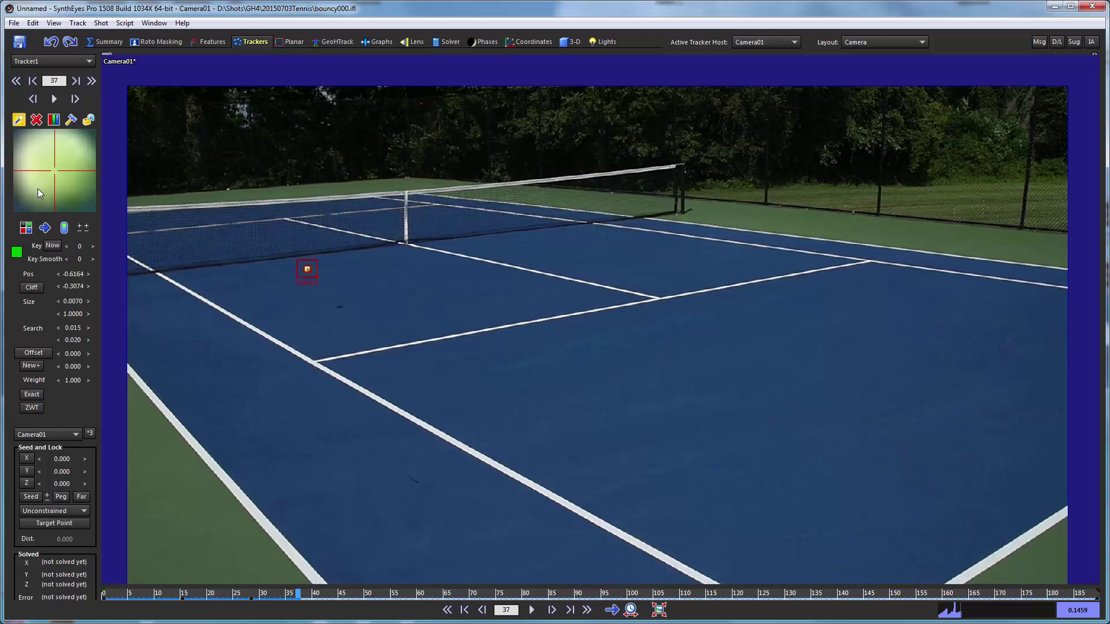
pyautogui.press('a')
pyautogui.press('a')
pyautogui.press('a')
pyautogui.press('a')
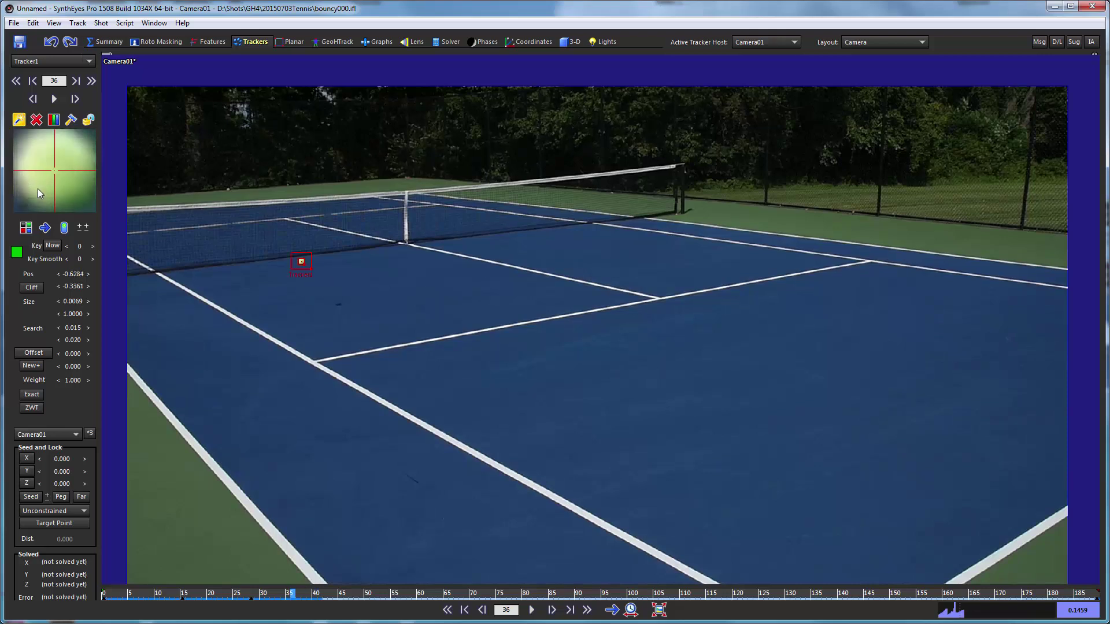
pyautogui.press('s')
pyautogui.press('s')
pyautogui.press('s')
pyautogui.press('s')
pyautogui.press('s')
pyautogui.press('s')
pyautogui.press('s')
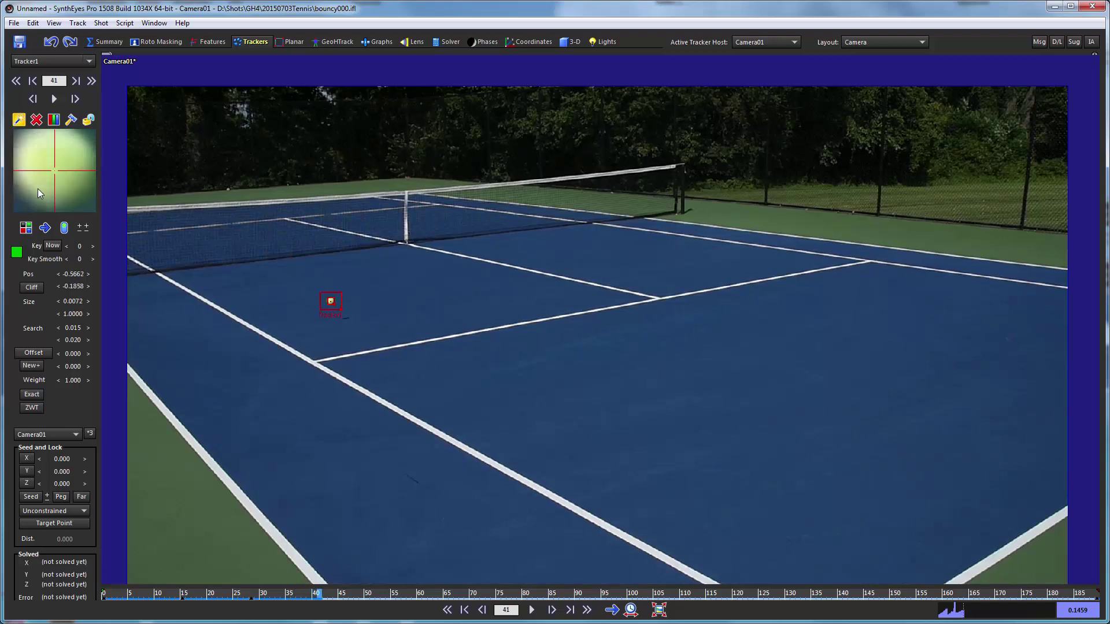
pyautogui.press('a')
pyautogui.press('a')
pyautogui.press('a')
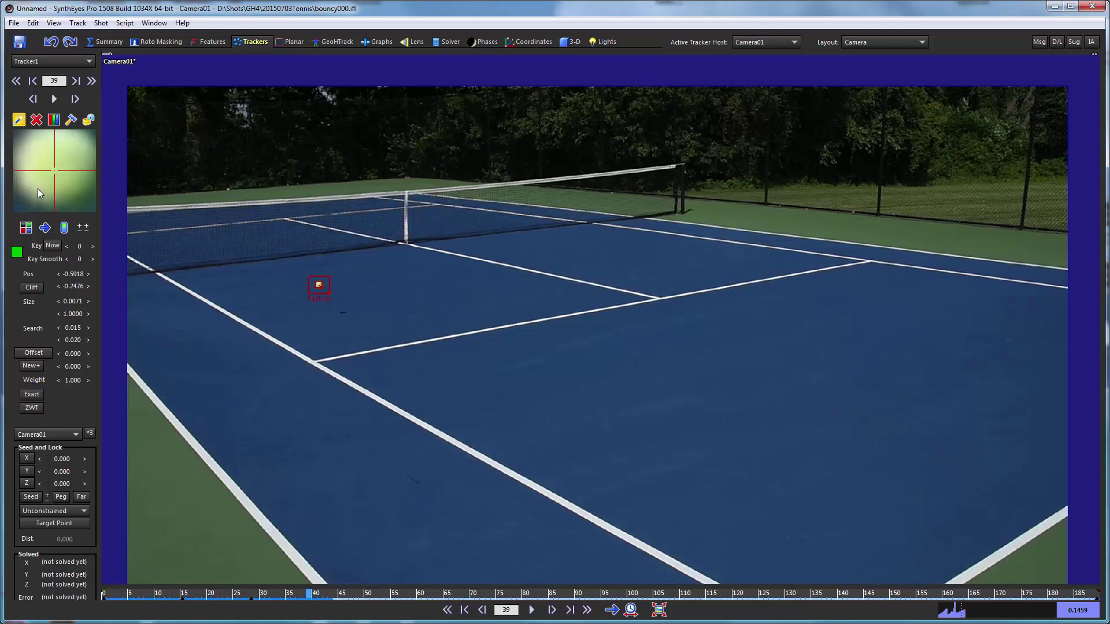
pyautogui.moveTo(37, 189); pyautogui.dragTo(37, 185)
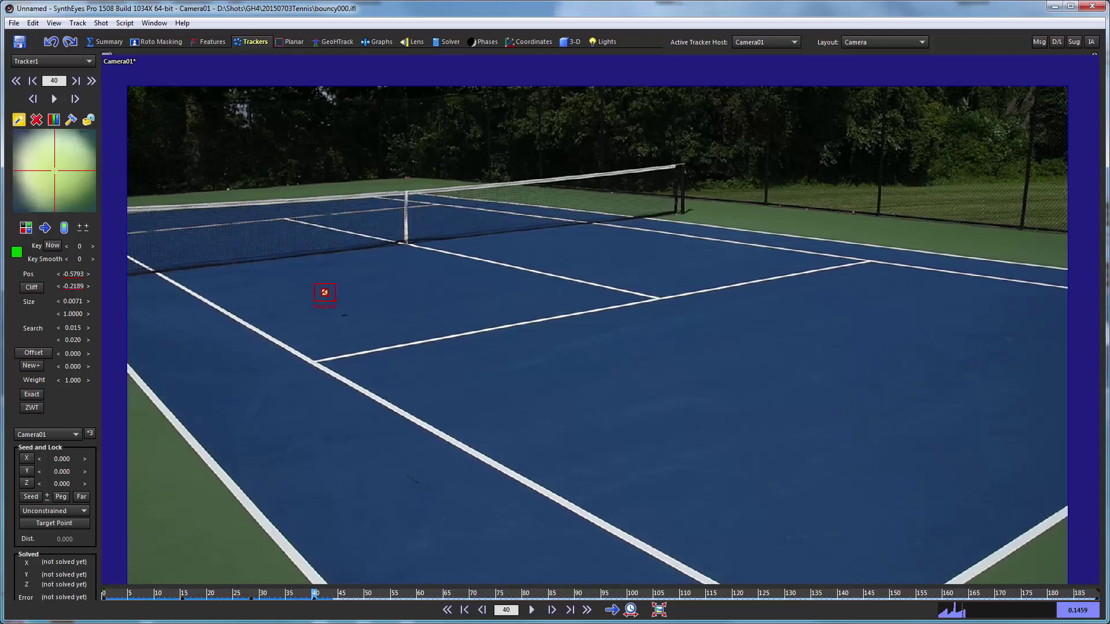
pyautogui.press('s')
pyautogui.press('s')
pyautogui.press('s')
pyautogui.press('s')
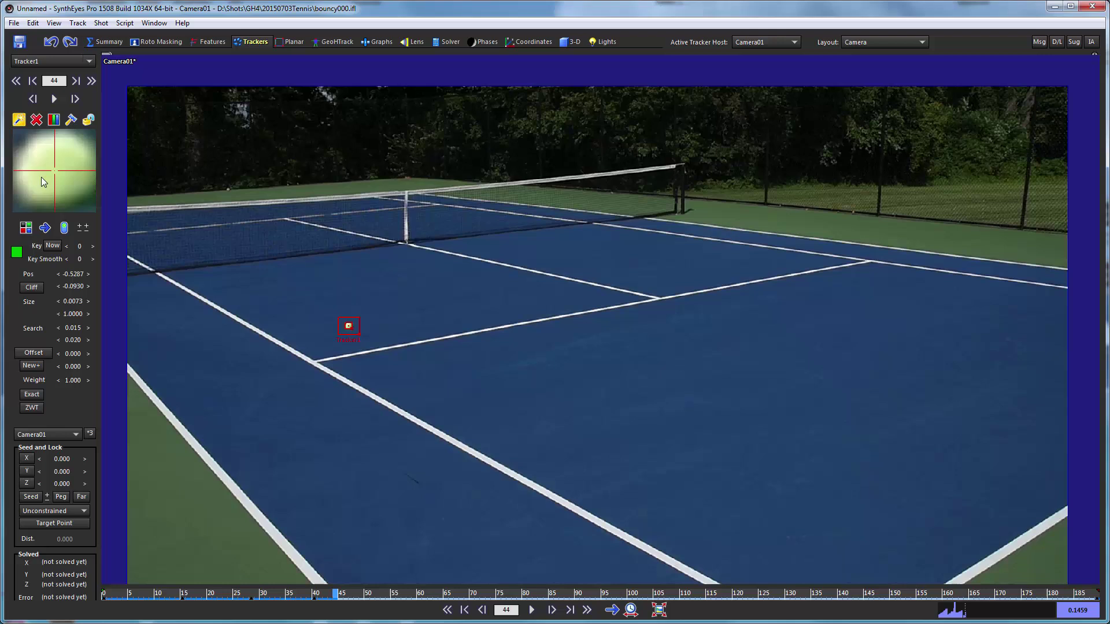
# - Track frames 45–48, recentring the tracker on the ball and making its search area taller
pyautogui.press('s')
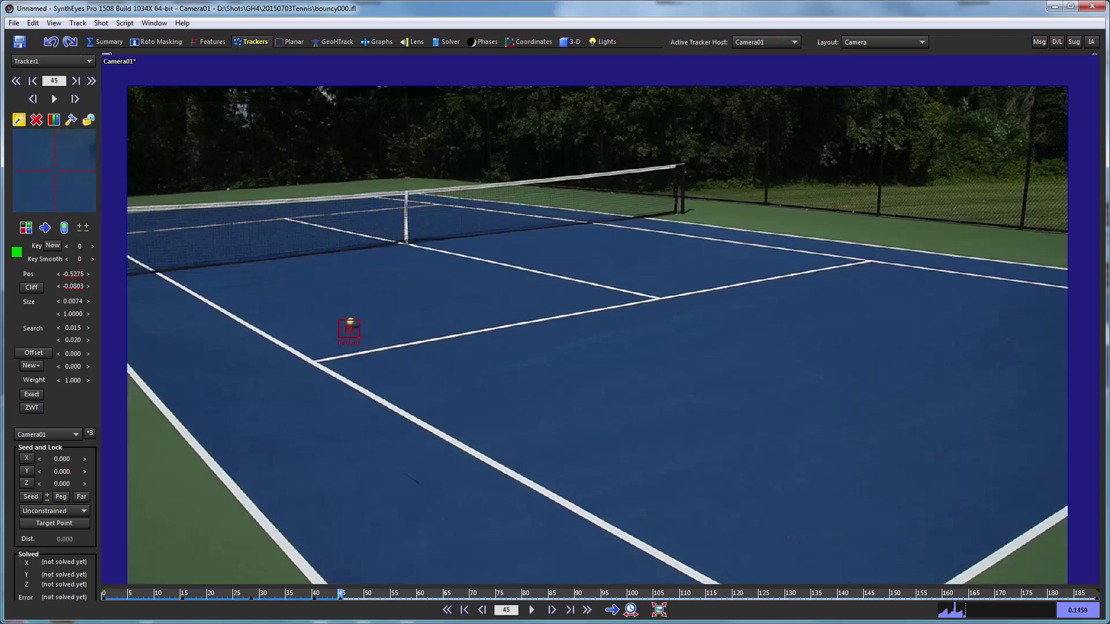
pyautogui.moveTo(23, 154); pyautogui.dragTo(55, 192)
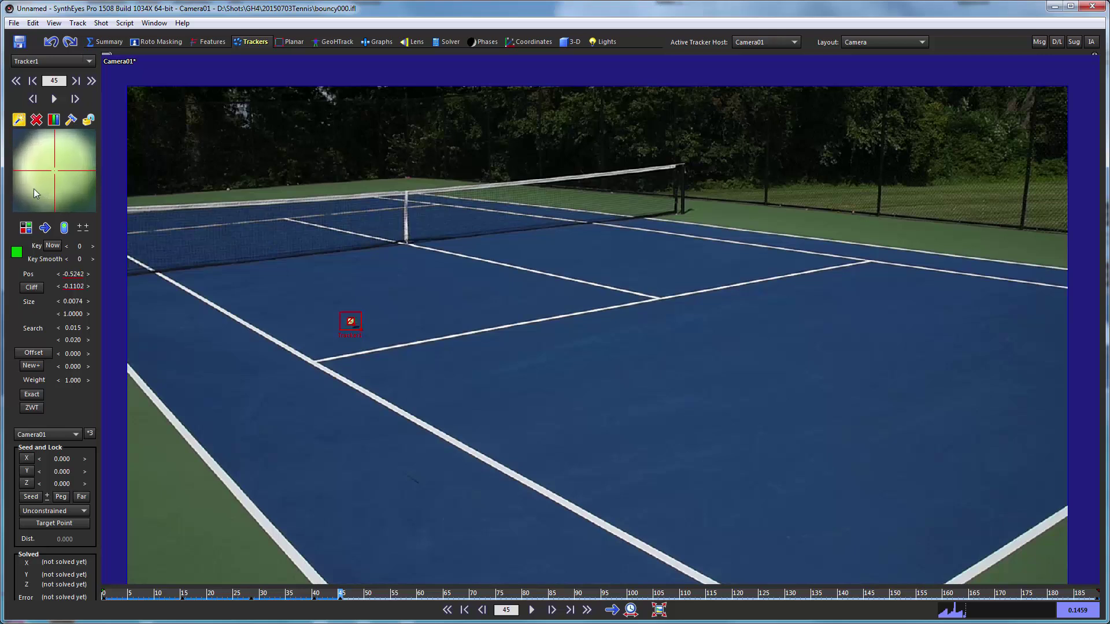
pyautogui.press('s')
pyautogui.moveTo(70, 145); pyautogui.dragTo(81, 177)
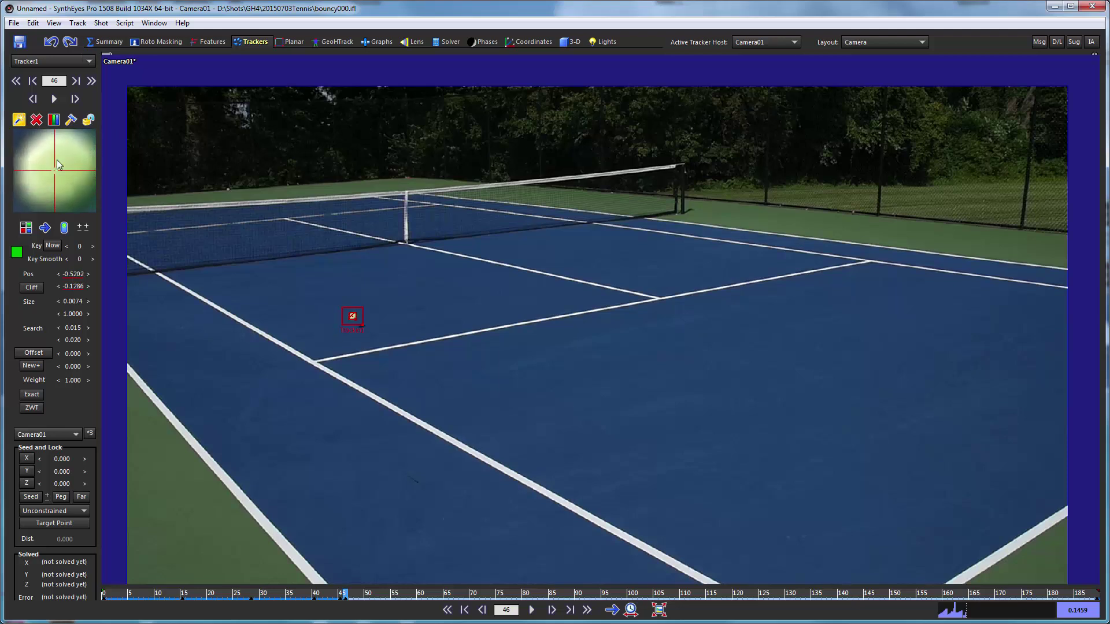
pyautogui.press('s')
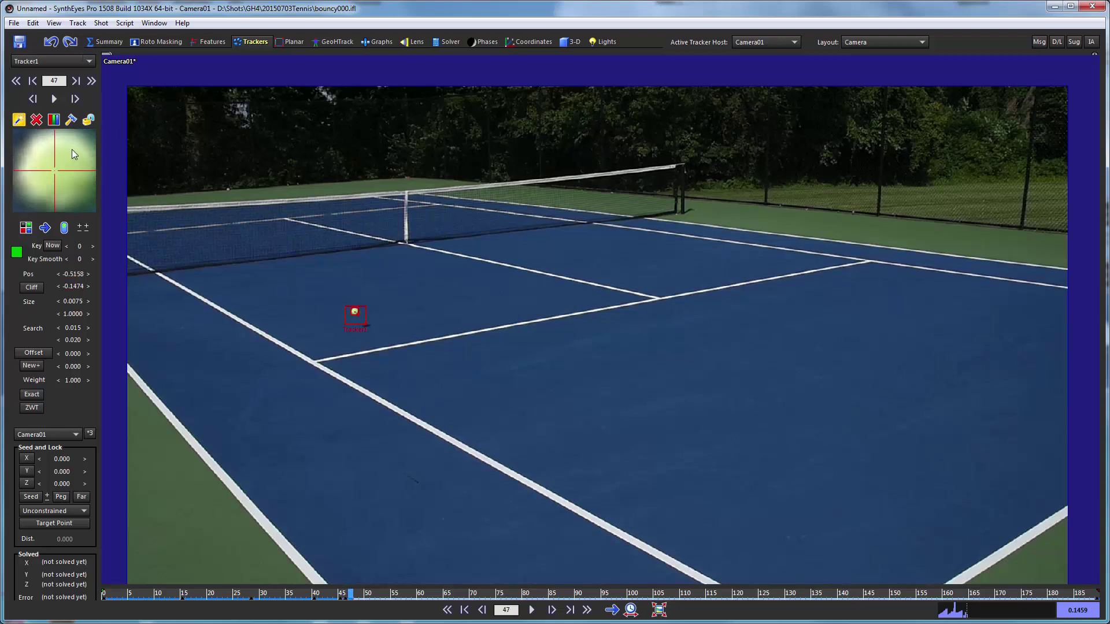
pyautogui.press('s')
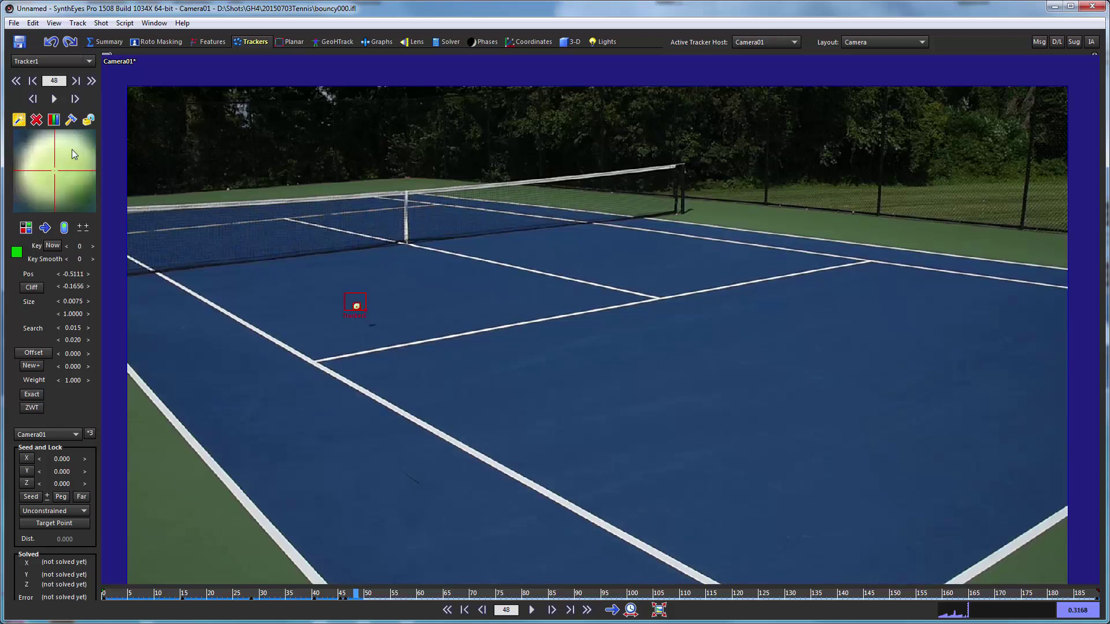
pyautogui.moveTo(366, 317); pyautogui.dragTo(367, 331)
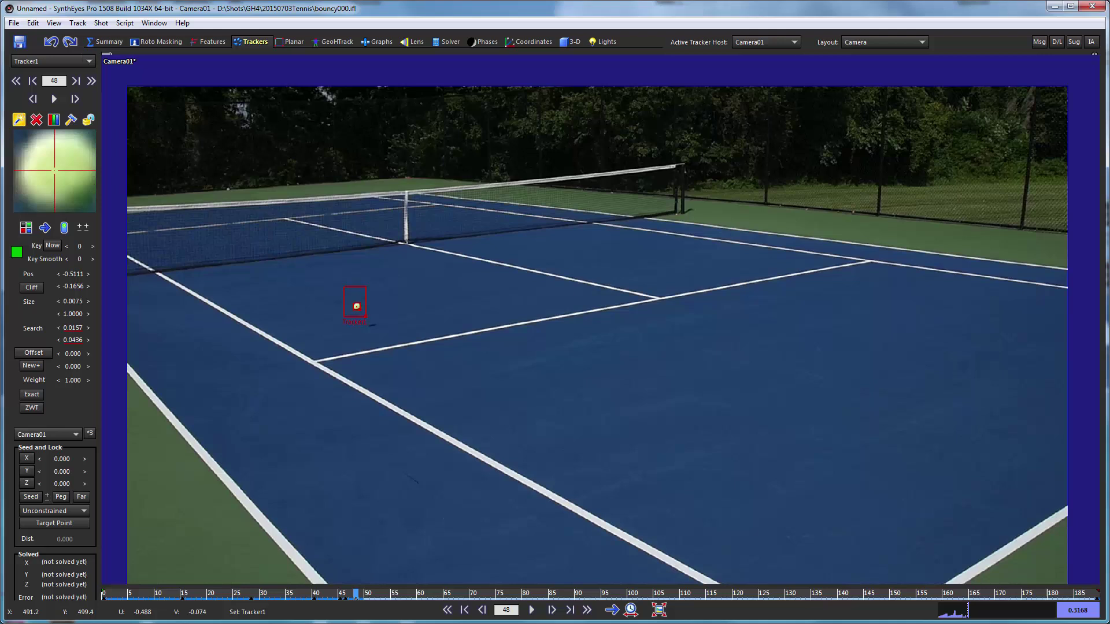
# - Track the ball forward to frame 80, correcting the tracker at frames 60 and 80
pyautogui.press('s')
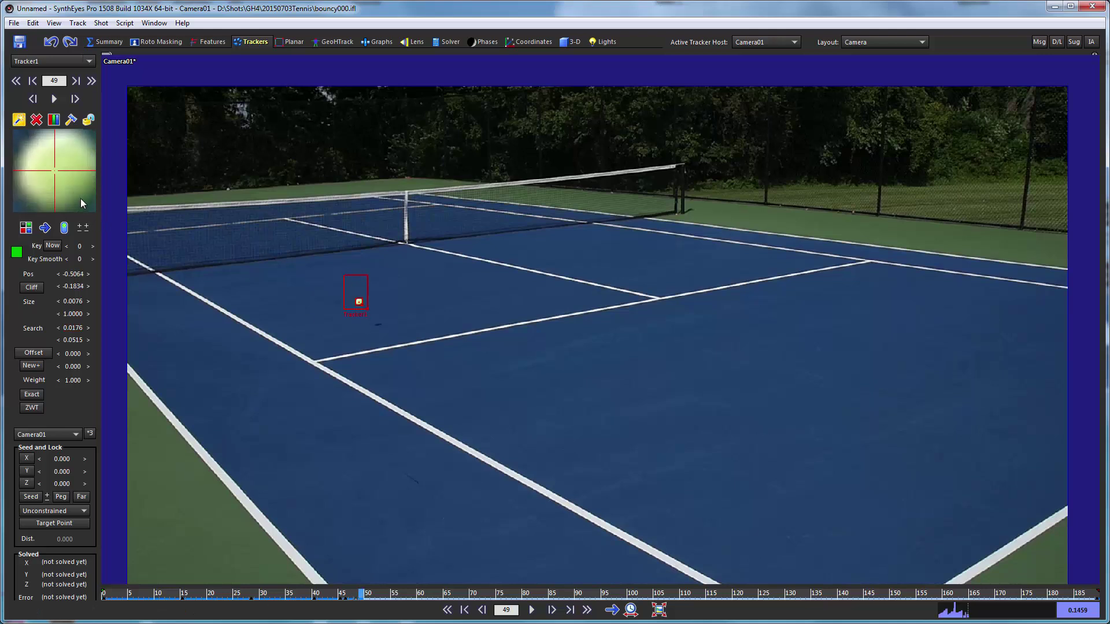
pyautogui.press('s')
pyautogui.press('s')
pyautogui.press('s')
pyautogui.press('s')
pyautogui.press('s')
pyautogui.press('s')
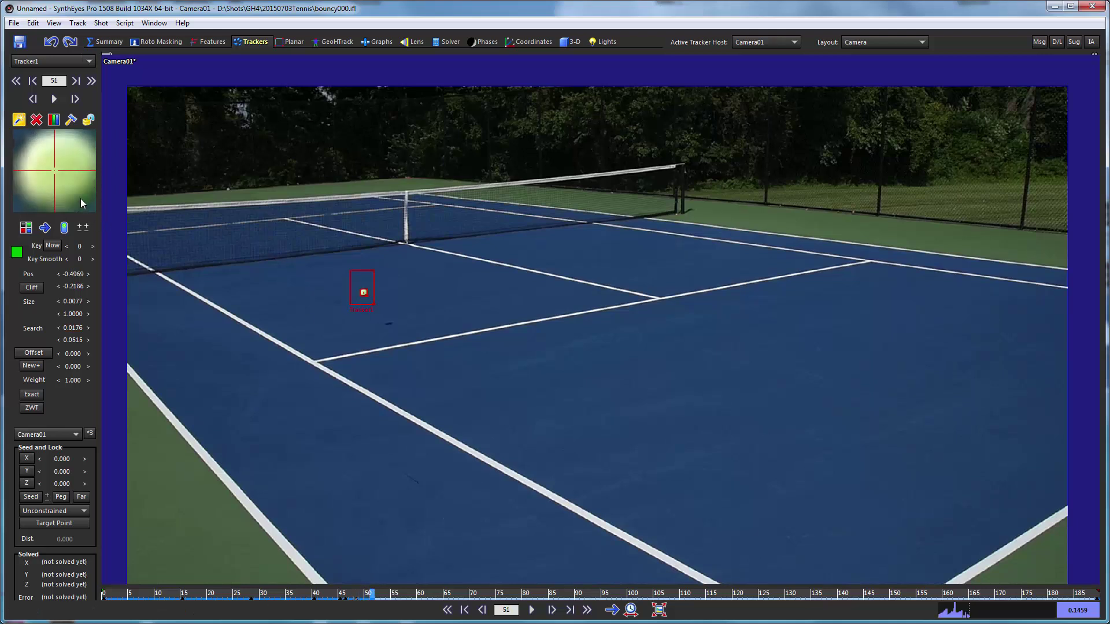
pyautogui.press('s')
pyautogui.press('s')
pyautogui.press('s')
pyautogui.press('s')
pyautogui.press('s')
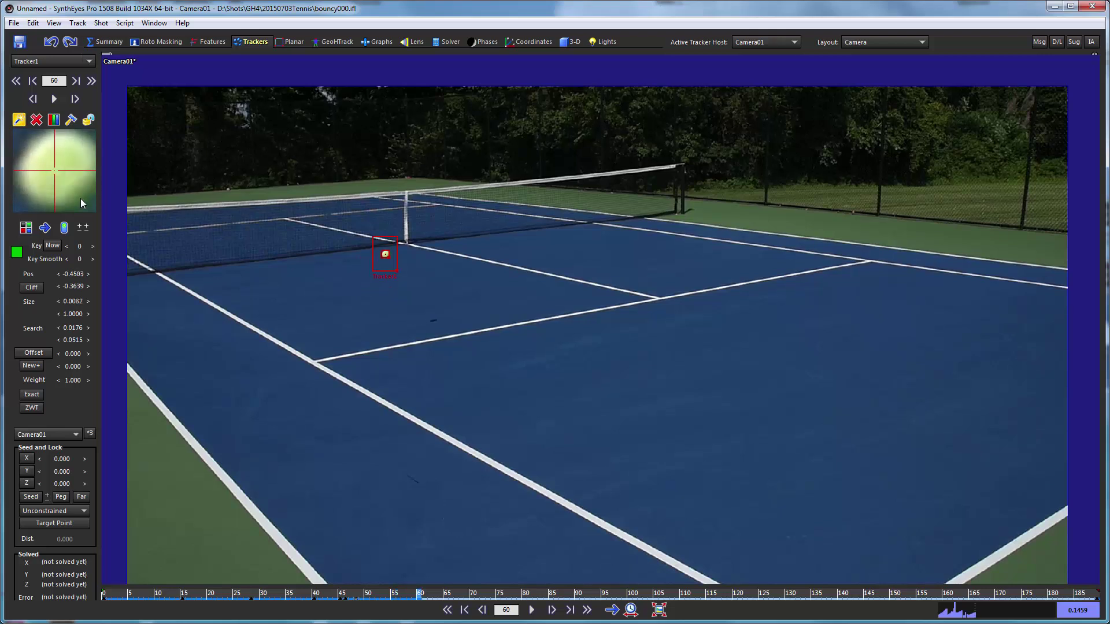
pyautogui.moveTo(80, 199); pyautogui.dragTo(82, 200)
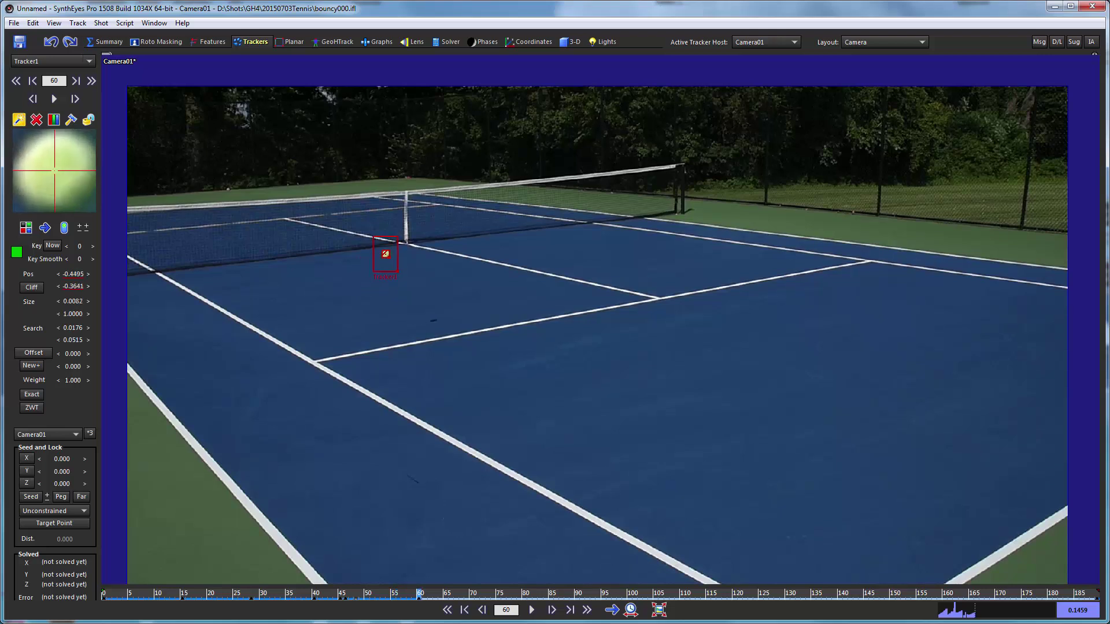
pyautogui.press('s')
pyautogui.press('s')
pyautogui.press('s')
pyautogui.press('s')
pyautogui.press('s')
pyautogui.press('s')
pyautogui.press('s')
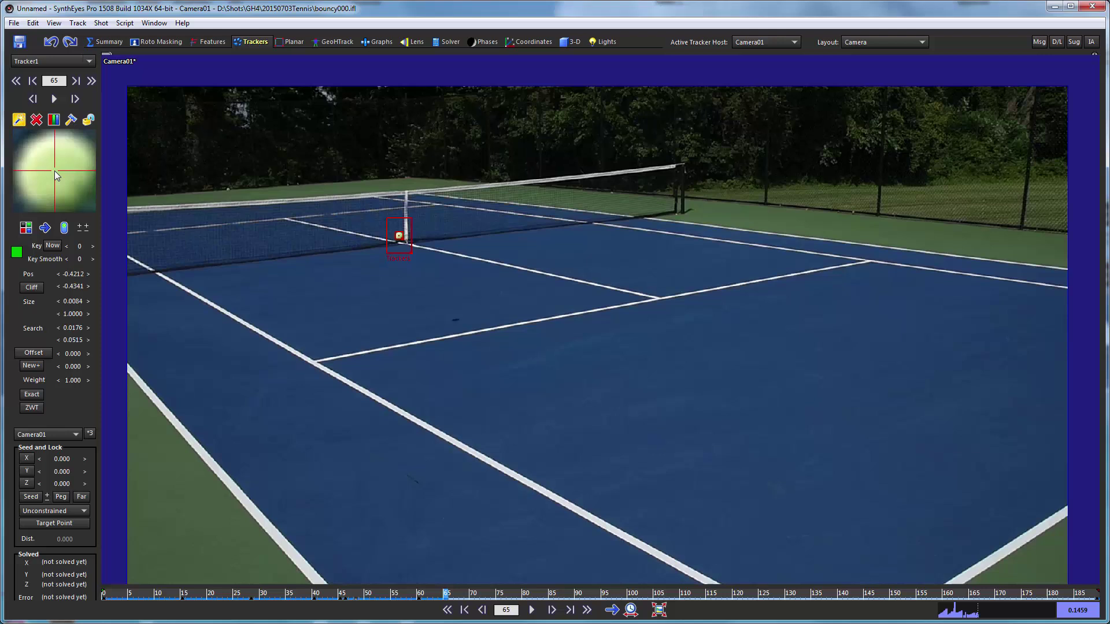
pyautogui.press('s')
pyautogui.press('s')
pyautogui.press('s')
pyautogui.press('s')
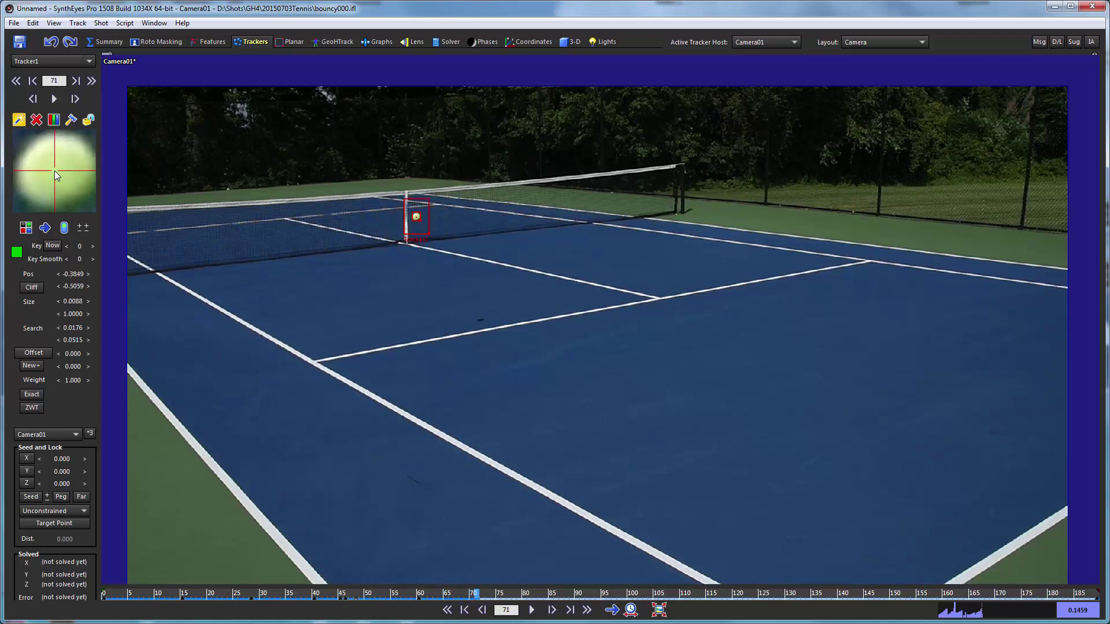
pyautogui.press('s')
pyautogui.press('s')
pyautogui.press('s')
pyautogui.press('s')
pyautogui.press('s')
pyautogui.press('s')
pyautogui.press('s')
pyautogui.press('s')
pyautogui.press('s')
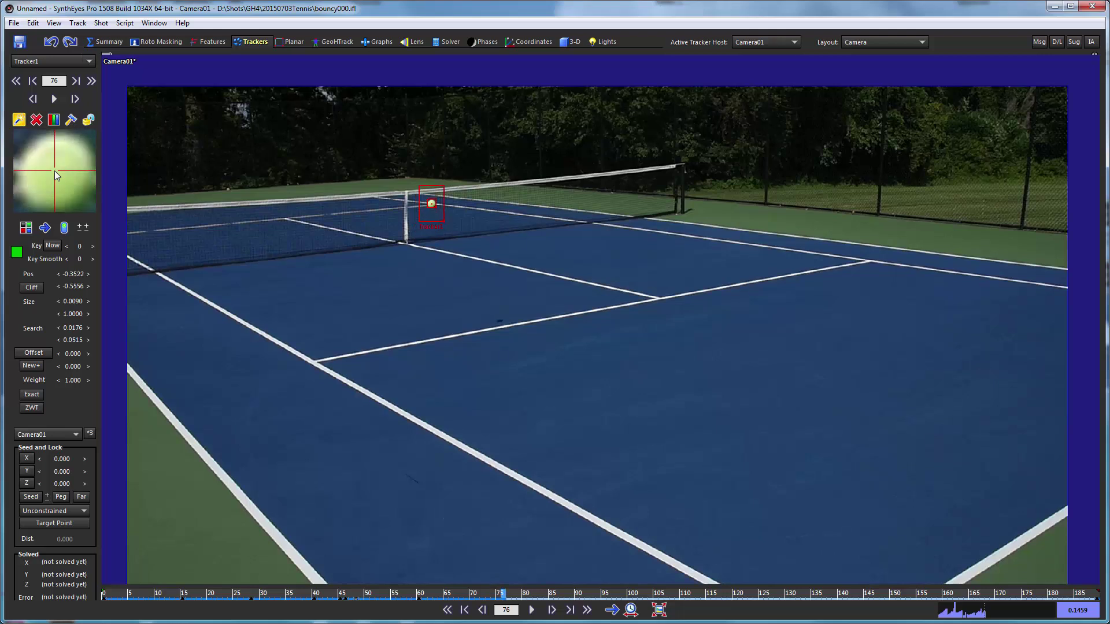
pyautogui.press('s')
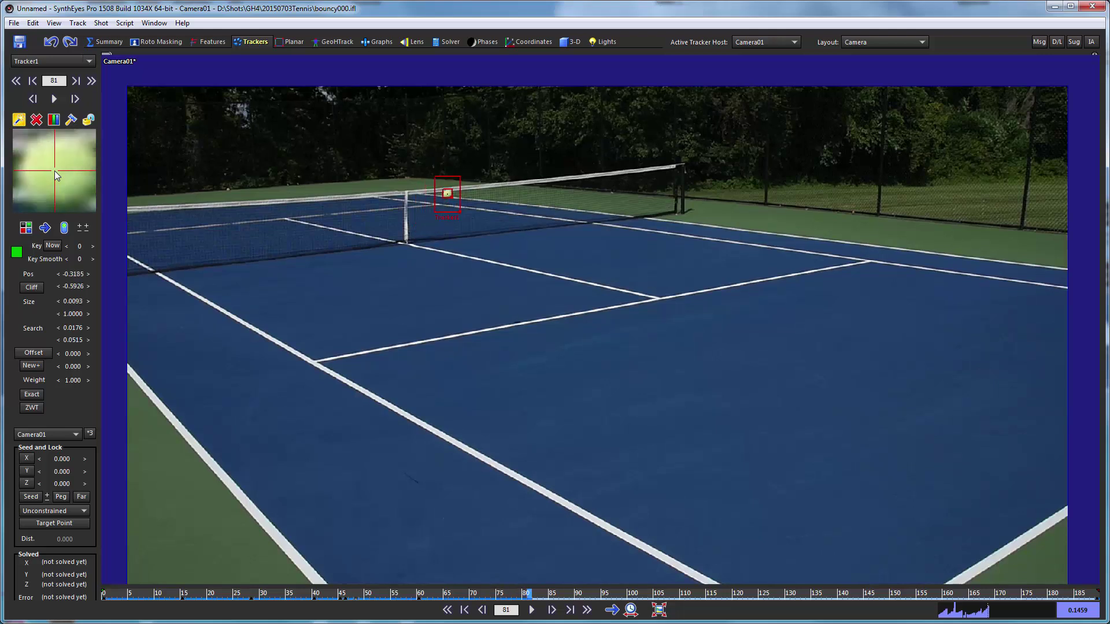
pyautogui.press('a')
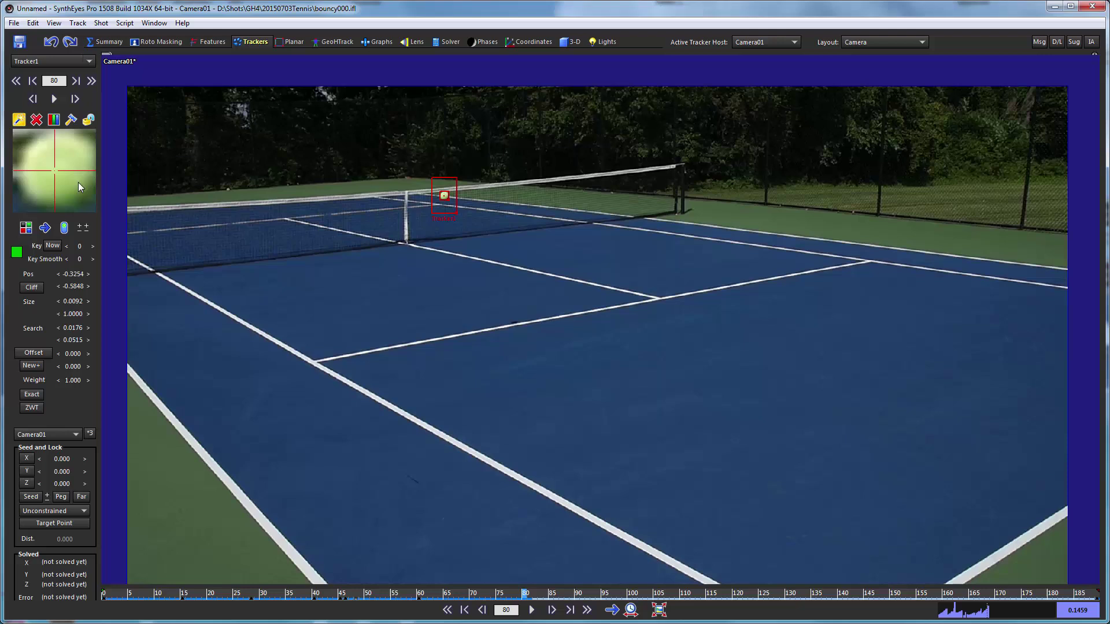
pyautogui.moveTo(78, 186); pyautogui.dragTo(89, 185)
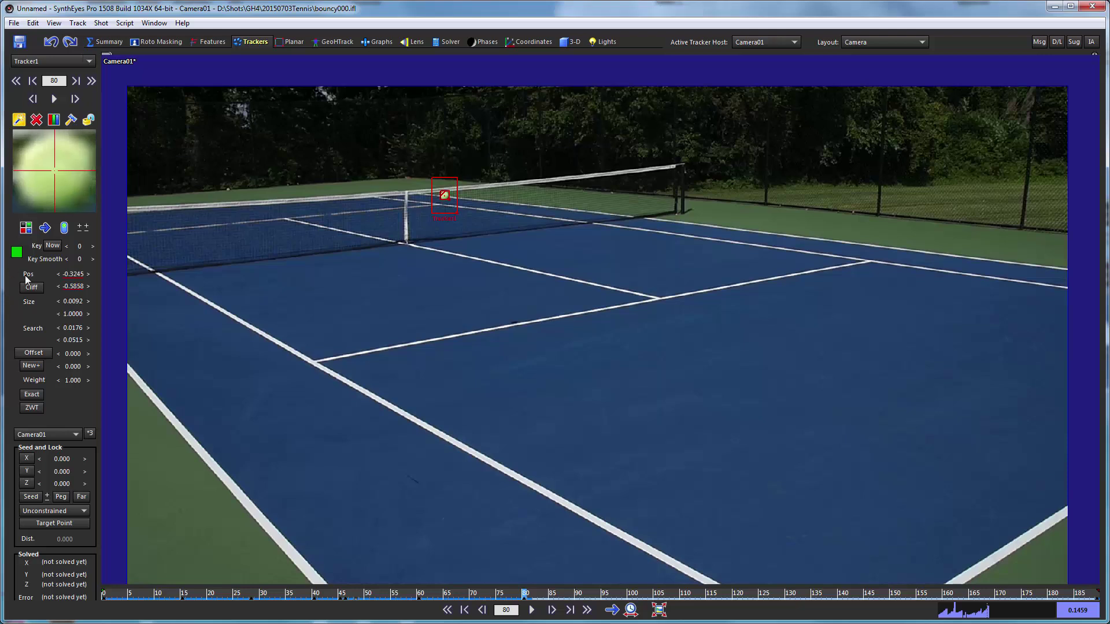
# - Track the ball on to frame 104, refining the tracker at frames 101 and 104
pyautogui.click(58, 301)
pyautogui.press('s')
pyautogui.press('s')
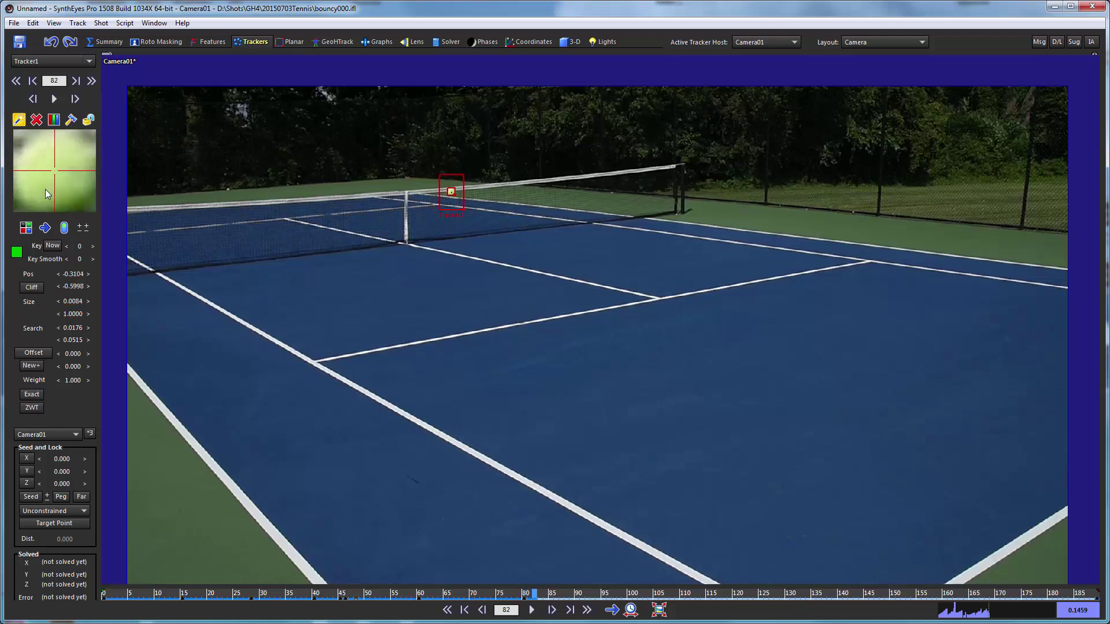
pyautogui.press('s')
pyautogui.press('s')
pyautogui.press('s')
pyautogui.press('s')
pyautogui.press('s')
pyautogui.press('s')
pyautogui.press('s')
pyautogui.press('s')
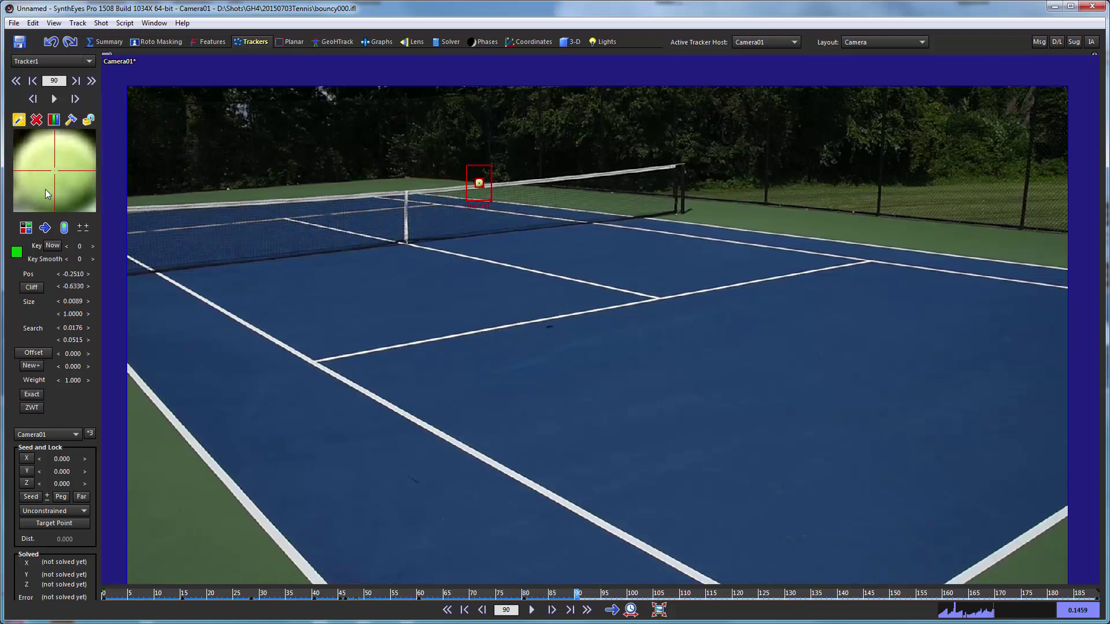
pyautogui.press('s')
pyautogui.press('s')
pyautogui.press('s')
pyautogui.press('s')
pyautogui.press('s')
pyautogui.press('s')
pyautogui.press('s')
pyautogui.press('s')
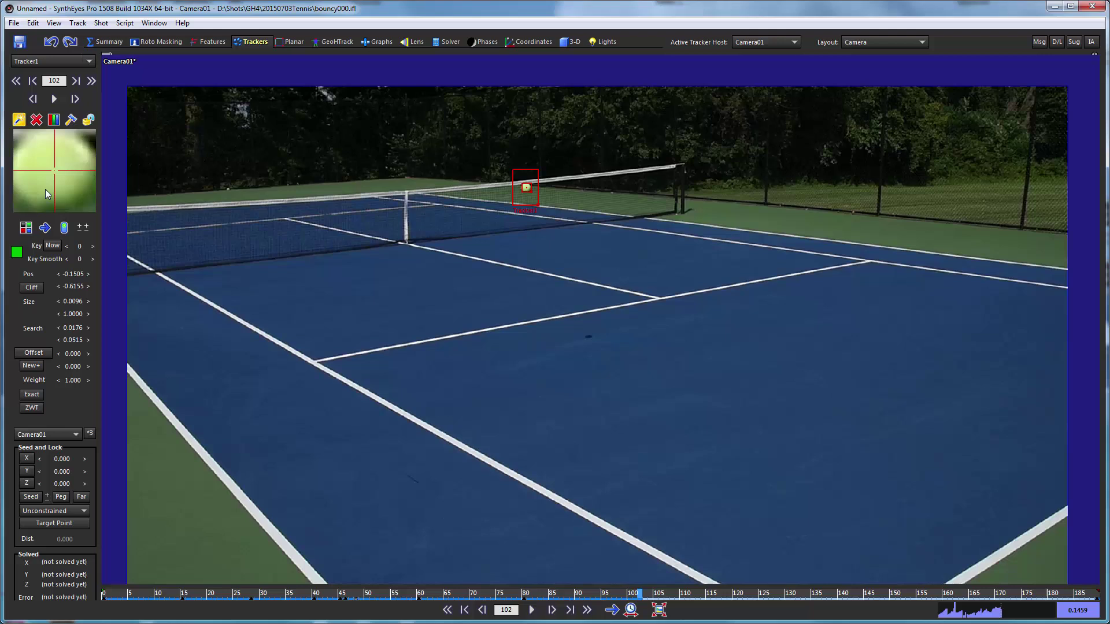
pyautogui.press('a')
pyautogui.moveTo(46, 189); pyautogui.dragTo(46, 190)
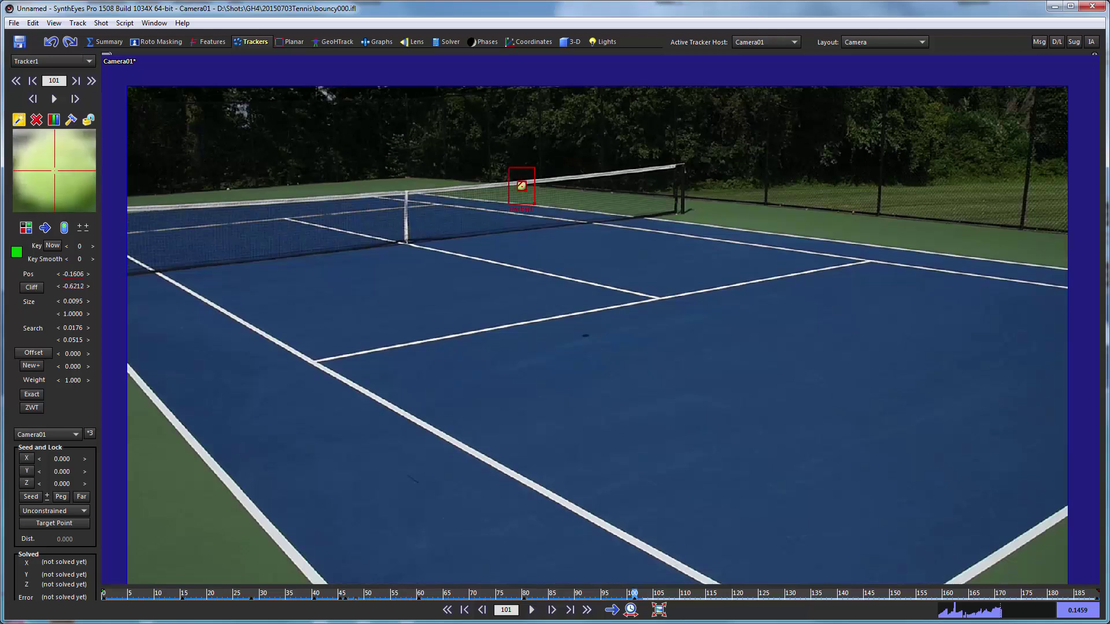
pyautogui.press('s')
pyautogui.press('s')
pyautogui.press('s')
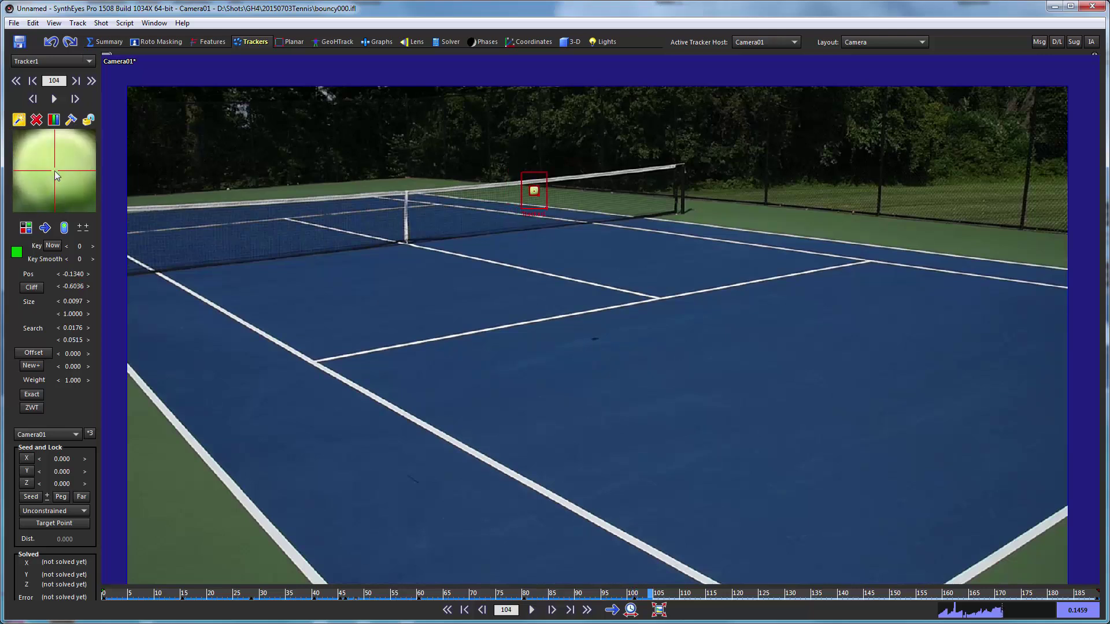
pyautogui.moveTo(54, 173); pyautogui.dragTo(55, 169)
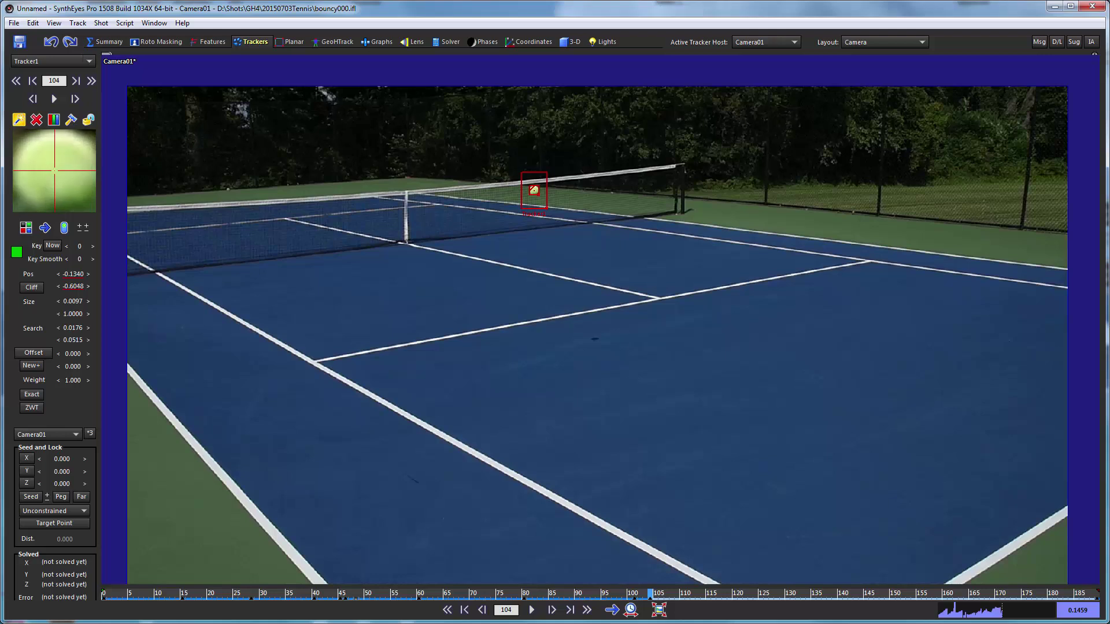
# - Track the ball across the net to frame 134, adjusting the tracker at frames 130 and 134
pyautogui.press('s')
pyautogui.press('s')
pyautogui.press('s')
pyautogui.press('s')
pyautogui.press('s')
pyautogui.press('s')
pyautogui.press('s')
pyautogui.press('s')
pyautogui.press('s')
pyautogui.press('s')
pyautogui.press('s')
pyautogui.press('s')
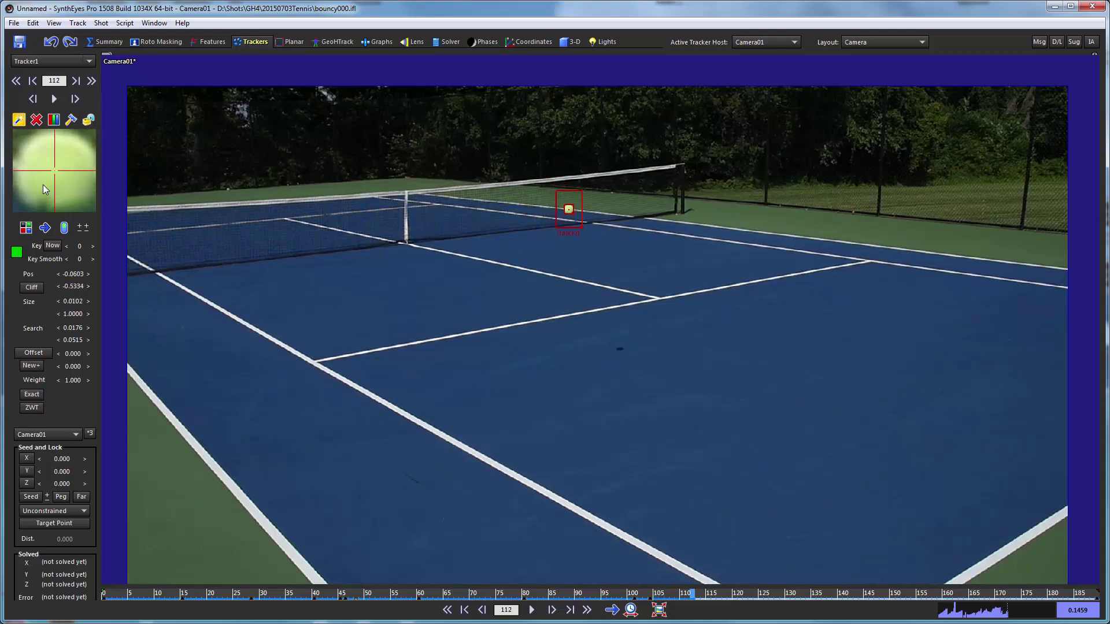
pyautogui.press('s')
pyautogui.press('s')
pyautogui.press('s')
pyautogui.press('s')
pyautogui.press('s')
pyautogui.press('s')
pyautogui.press('s')
pyautogui.press('s')
pyautogui.press('s')
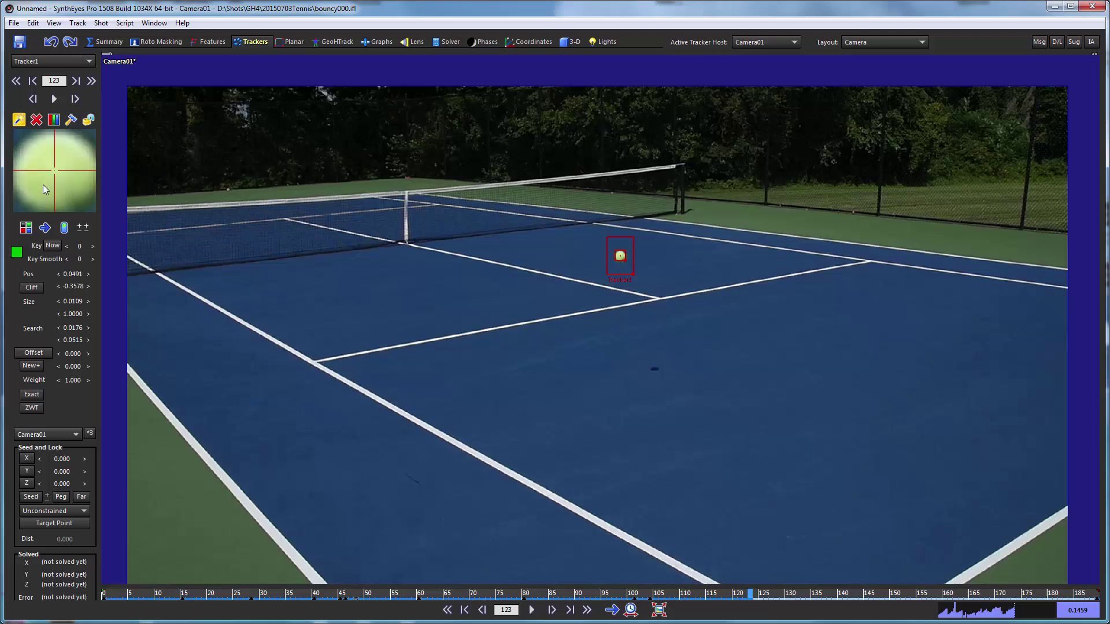
pyautogui.press('s')
pyautogui.press('s')
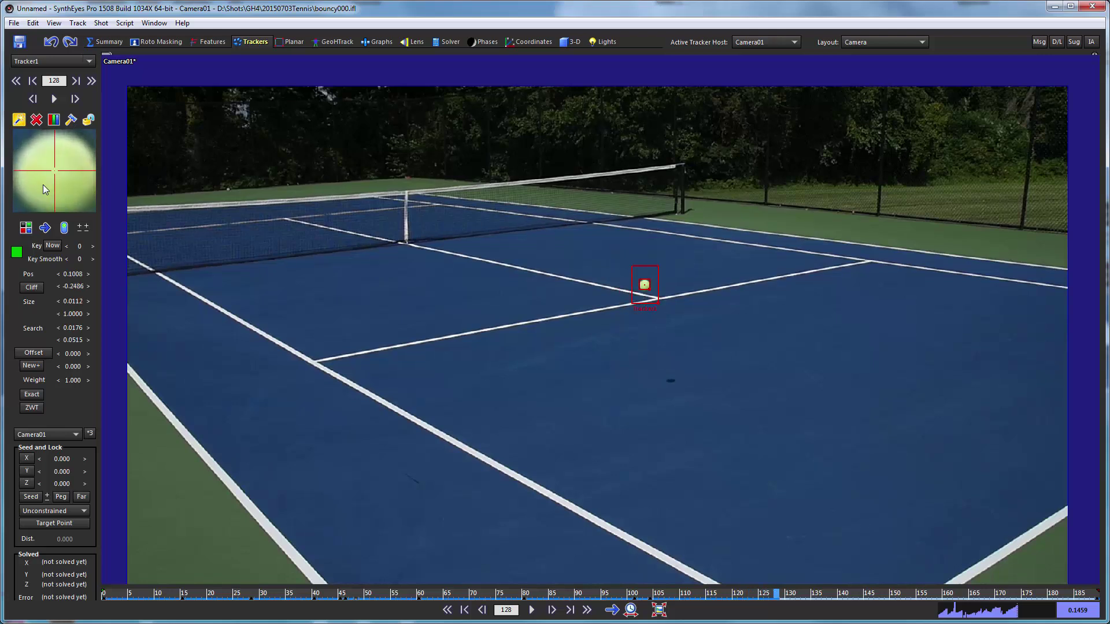
pyautogui.press('s')
pyautogui.press('s')
pyautogui.press('s')
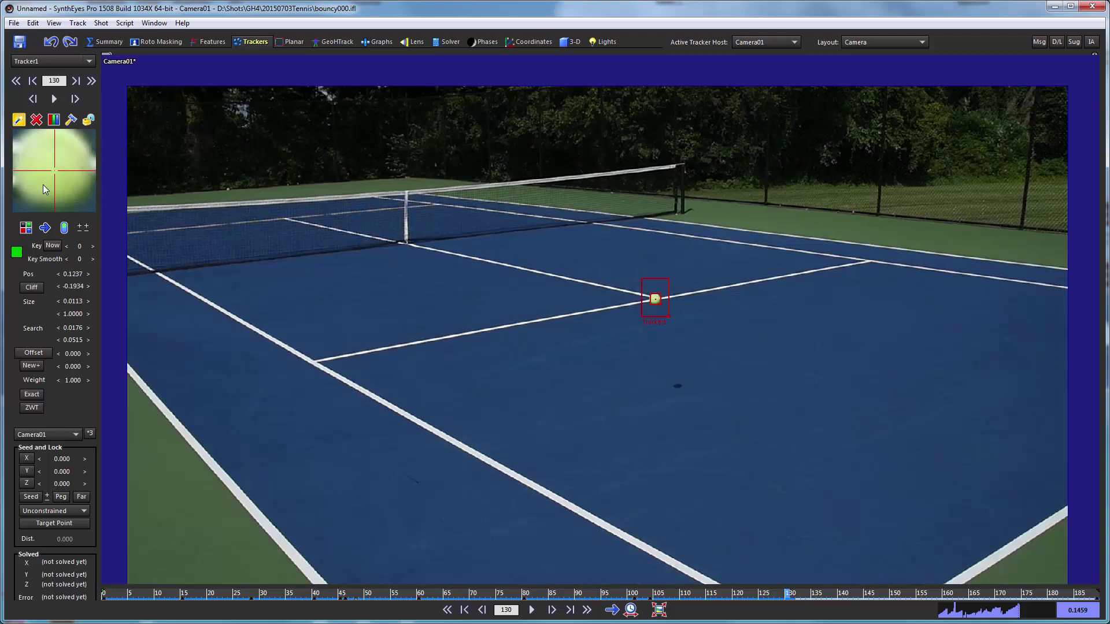
pyautogui.moveTo(43, 185); pyautogui.dragTo(56, 171)
pyautogui.press('.')
pyautogui.press('.')
pyautogui.press('.')
pyautogui.press('.')
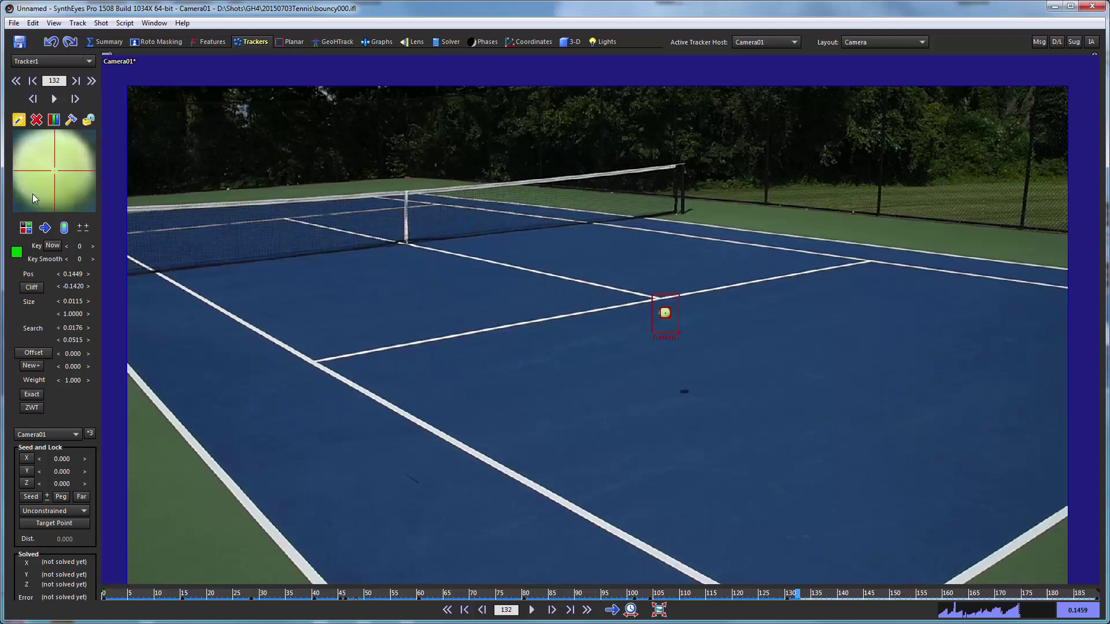
pyautogui.moveTo(33, 197); pyautogui.dragTo(34, 200)
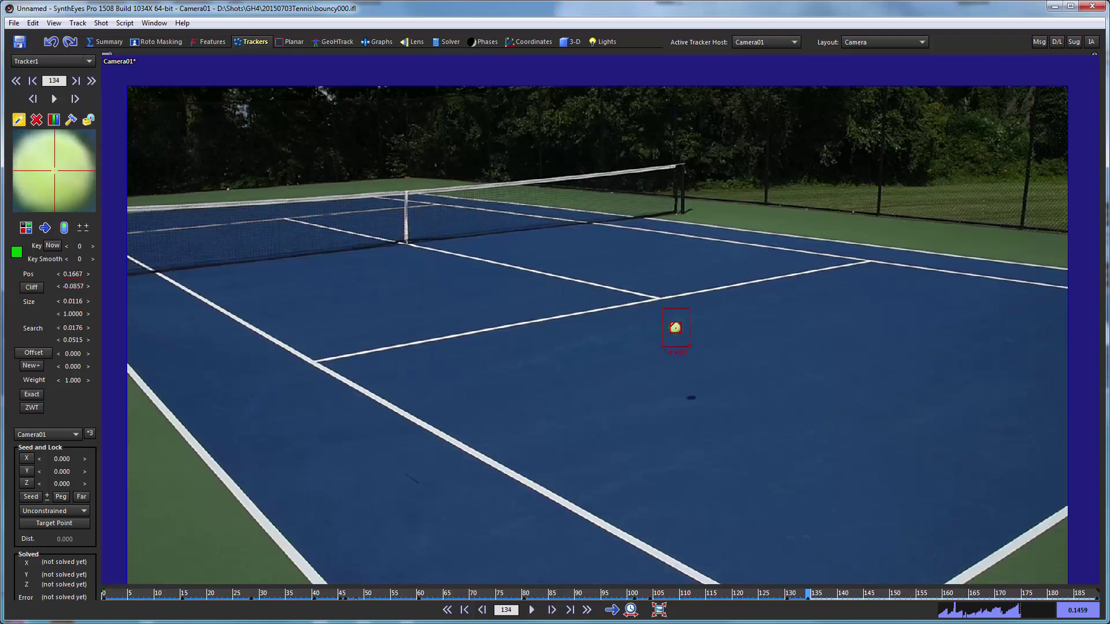
# - Track the ball from frame 145 to 157, recentring the tracker at frames 150 and 157
pyautogui.press('.')
pyautogui.press('.')
pyautogui.press('.')
pyautogui.press('.')
pyautogui.press('.')
pyautogui.press('.')
pyautogui.press('.')
pyautogui.press('.')
pyautogui.press('.')
pyautogui.press('.')
pyautogui.press('.')
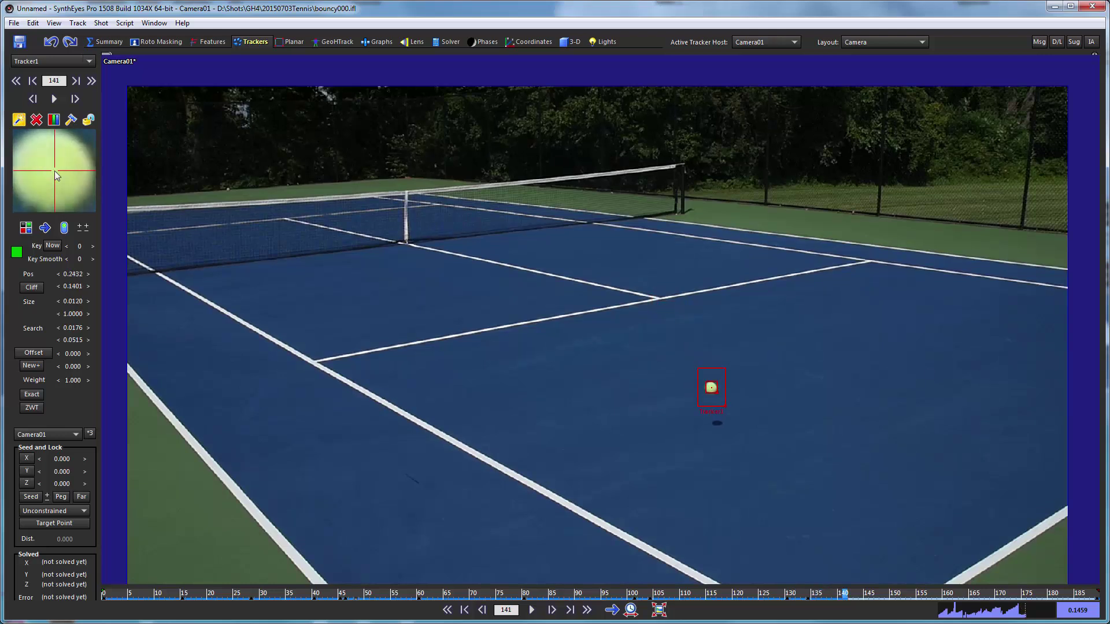
pyautogui.press('.')
pyautogui.press('.')
pyautogui.press('.')
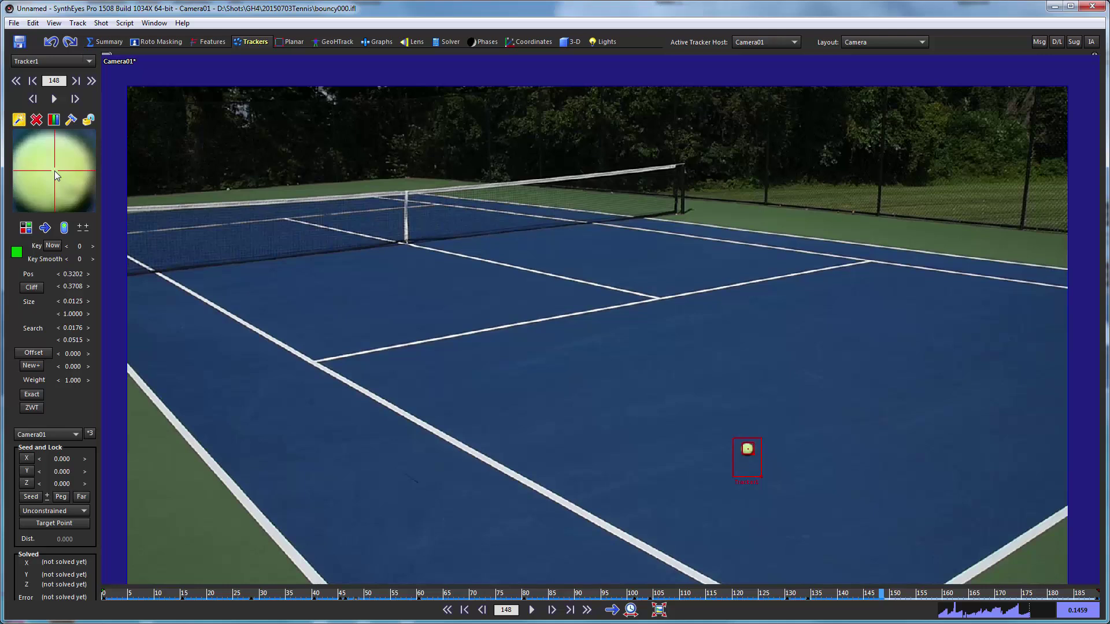
pyautogui.press('.')
pyautogui.press('.')
pyautogui.press('.')
pyautogui.press('.')
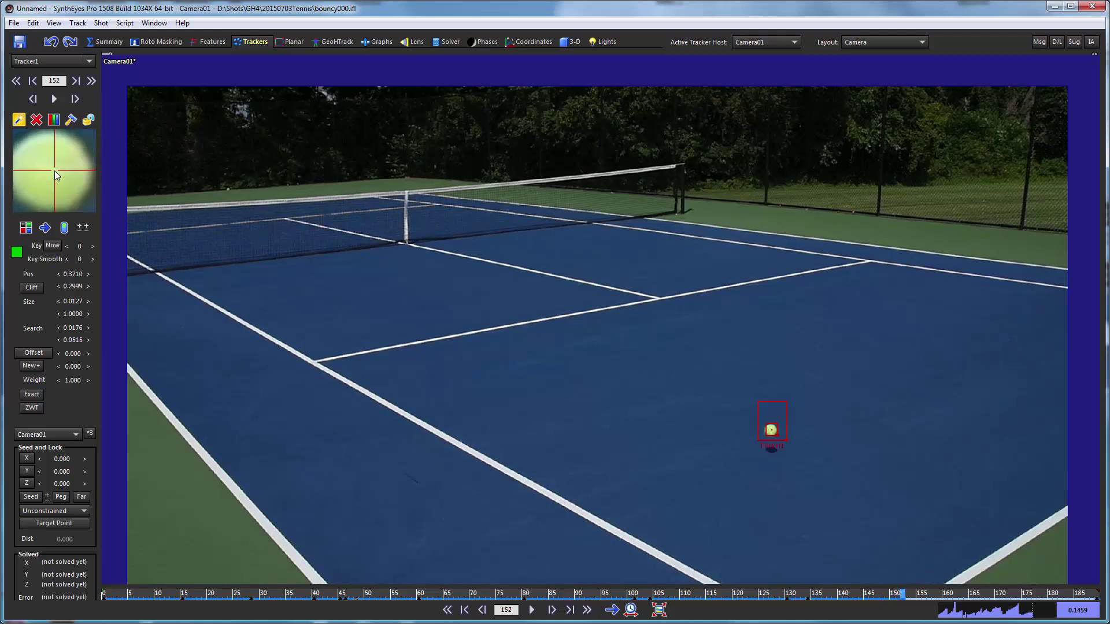
pyautogui.press('.')
pyautogui.press('.')
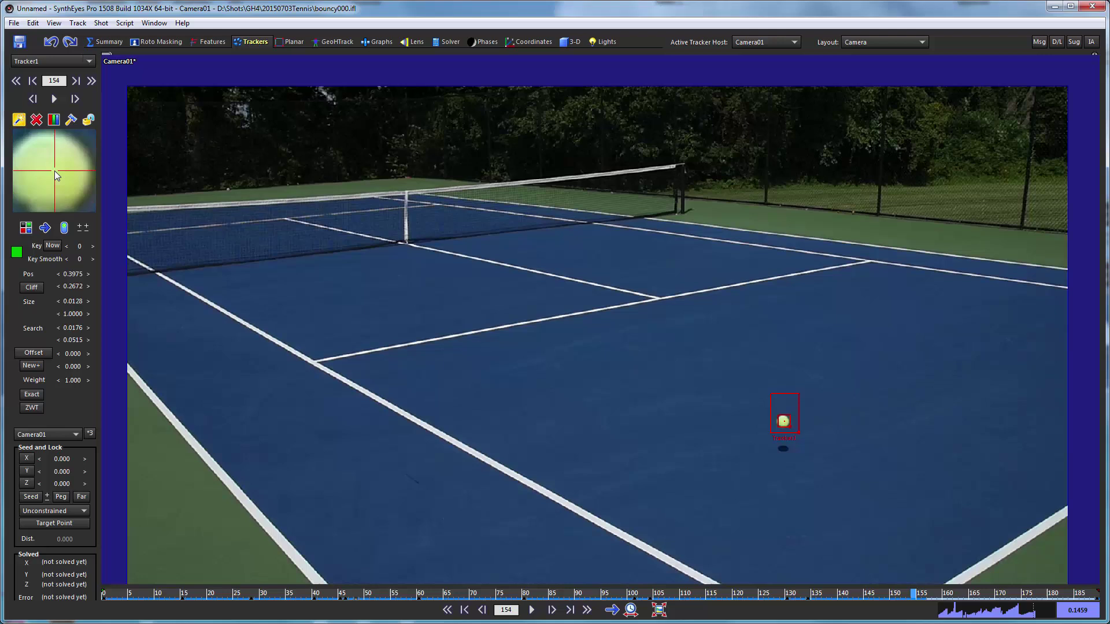
pyautogui.press(',')
pyautogui.press(',')
pyautogui.press(',')
pyautogui.press(',')
pyautogui.moveTo(54, 171); pyautogui.dragTo(57, 168)
pyautogui.press('.')
pyautogui.press('.')
pyautogui.press('.')
pyautogui.press('.')
pyautogui.press('.')
pyautogui.press('.')
pyautogui.press('.')
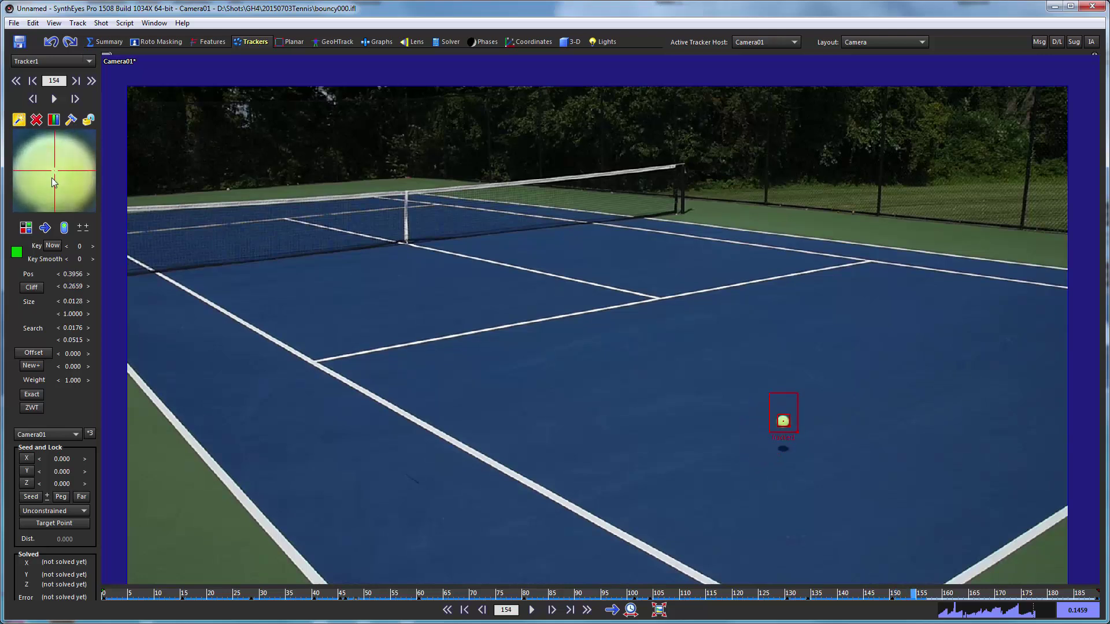
pyautogui.moveTo(52, 182); pyautogui.dragTo(25, 191)
# - Track the ball on to frame 189, recentring the tracker around frames 175 and 185
pyautogui.press('.')
pyautogui.press('.')
pyautogui.press('.')
pyautogui.press('.')
pyautogui.press('.')
pyautogui.press('.')
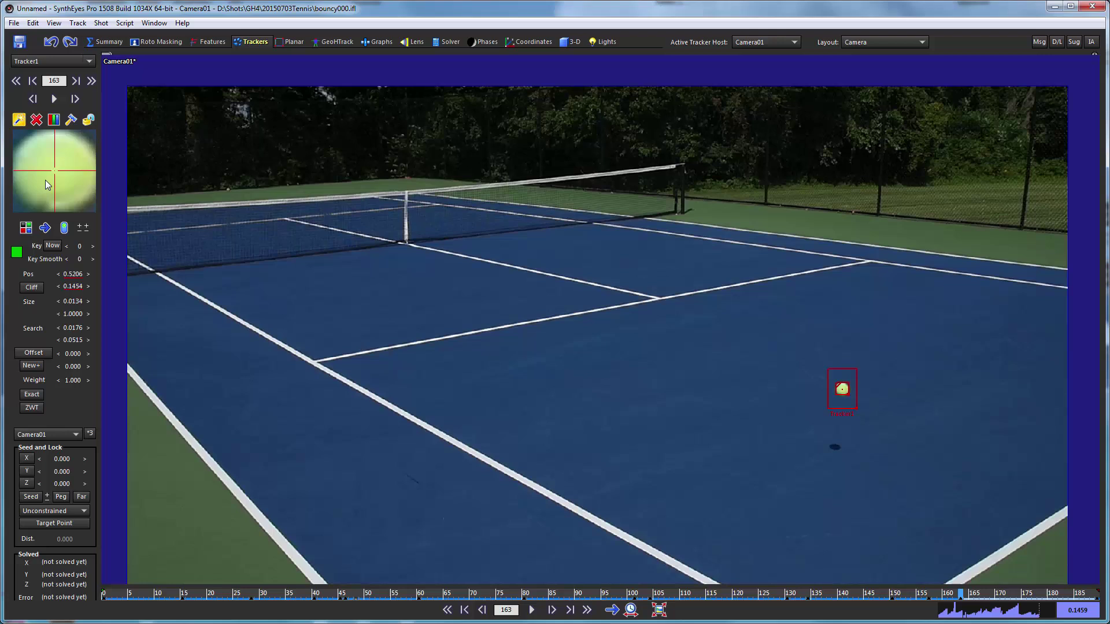
pyautogui.press('.')
pyautogui.press('.')
pyautogui.press('.')
pyautogui.press('.')
pyautogui.press('.')
pyautogui.press('.')
pyautogui.press('.')
pyautogui.press('.')
pyautogui.press('.')
pyautogui.press('.')
pyautogui.press('.')
pyautogui.press('.')
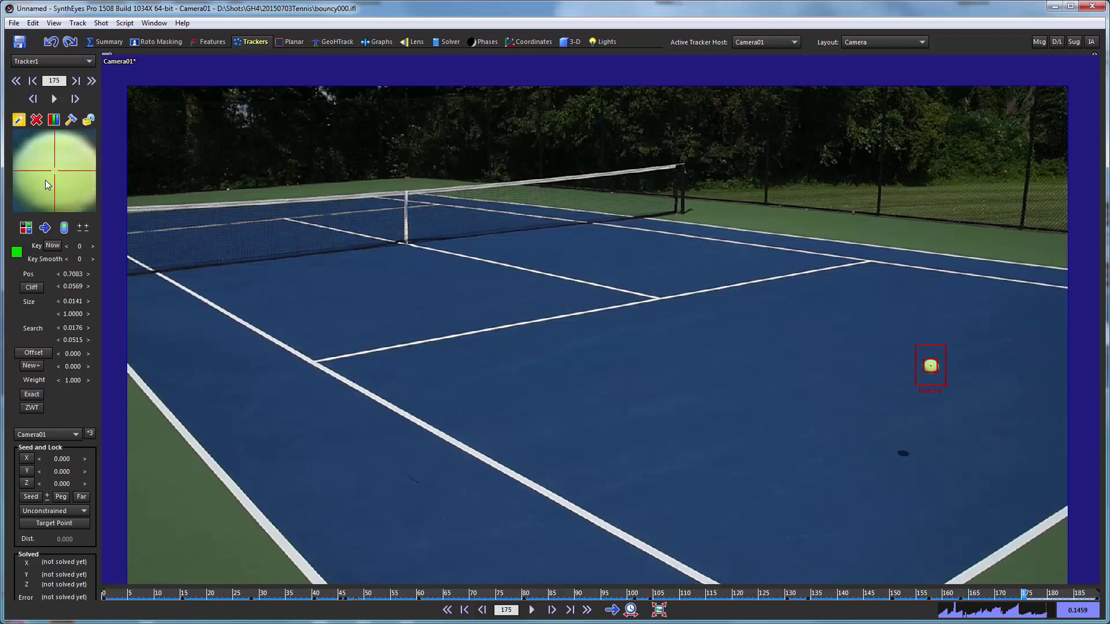
pyautogui.moveTo(48, 185); pyautogui.dragTo(21, 198)
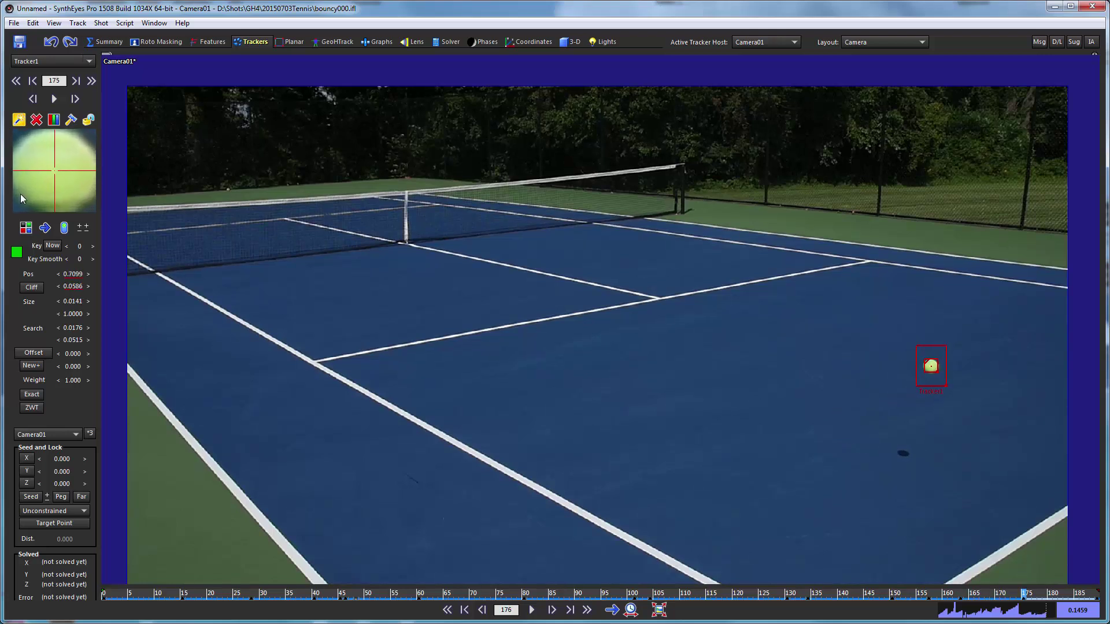
pyautogui.press('.')
pyautogui.press('.')
pyautogui.press('.')
pyautogui.press('.')
pyautogui.press('.')
pyautogui.press('.')
pyautogui.press('.')
pyautogui.press('.')
pyautogui.press('.')
pyautogui.press('.')
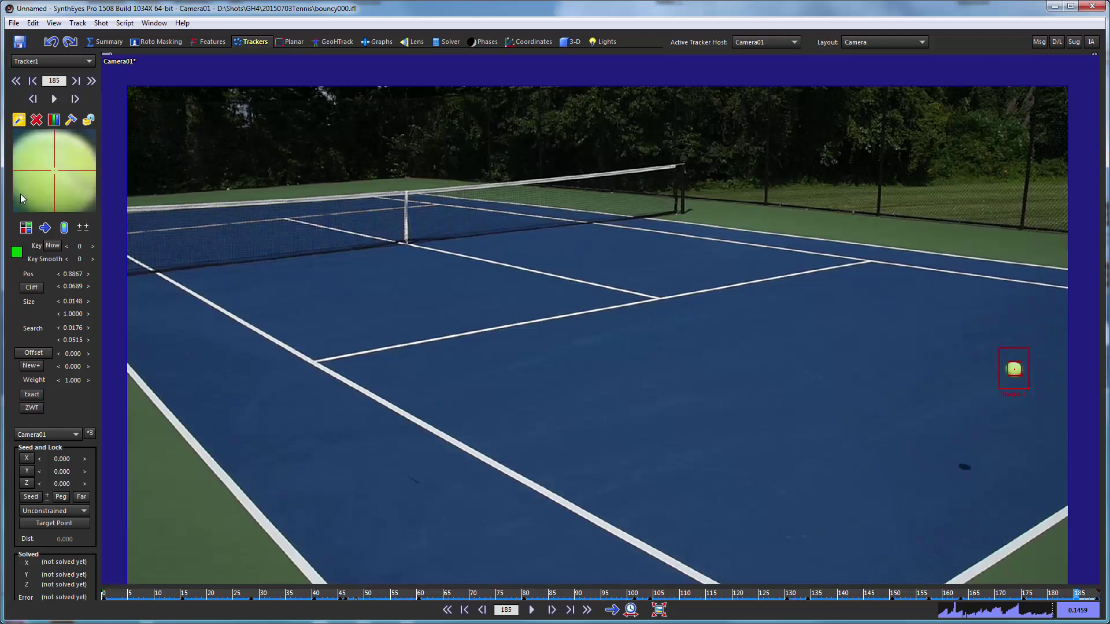
pyautogui.press('.')
pyautogui.press(',')
pyautogui.press(',')
pyautogui.press('.')
pyautogui.moveTo(21, 195); pyautogui.dragTo(23, 190)
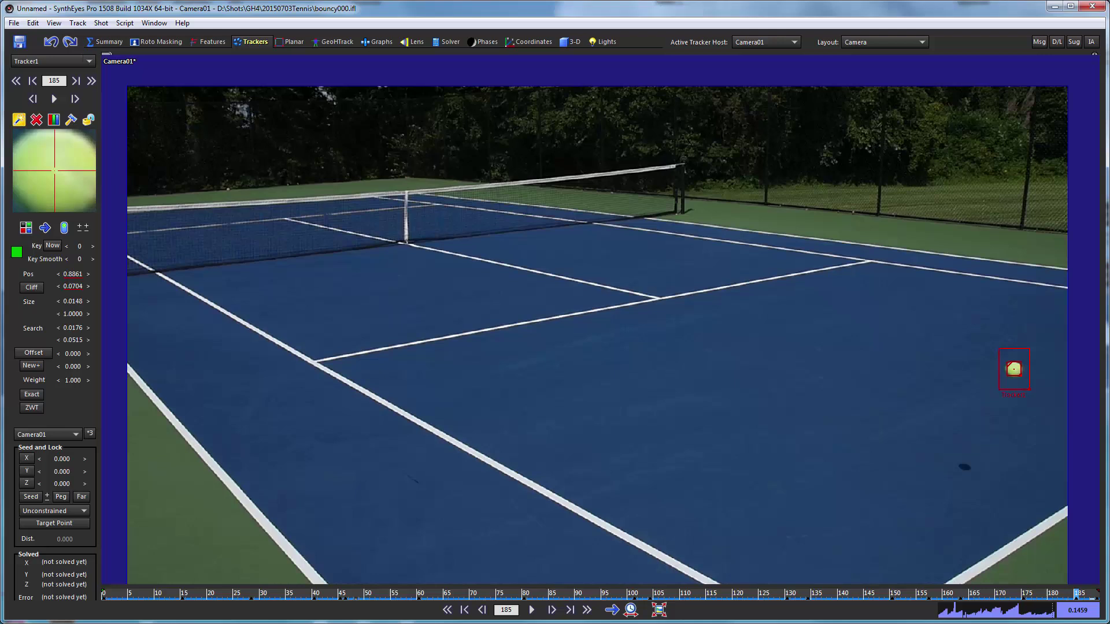
pyautogui.press('.')
pyautogui.press('.')
pyautogui.press('.')
pyautogui.press('.')
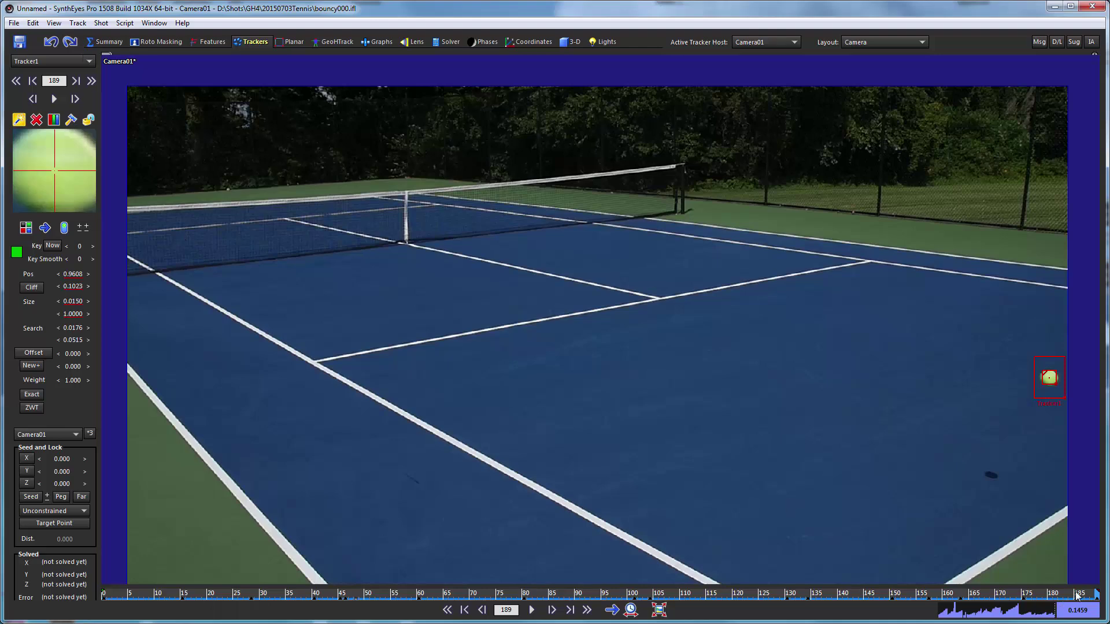
# - Rewind to frame 0 and play the shot twice to review Tracker1's ball track
pyautogui.moveTo(1085, 599); pyautogui.dragTo(101, 585)
pyautogui.press('space')
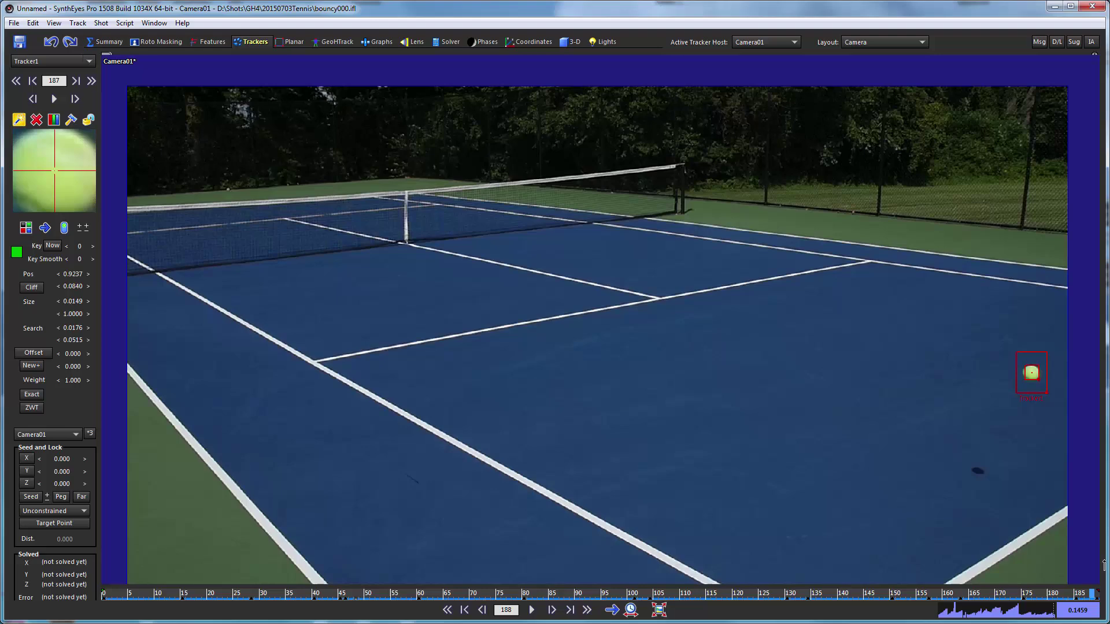
pyautogui.moveTo(931, 595); pyautogui.dragTo(100, 611)
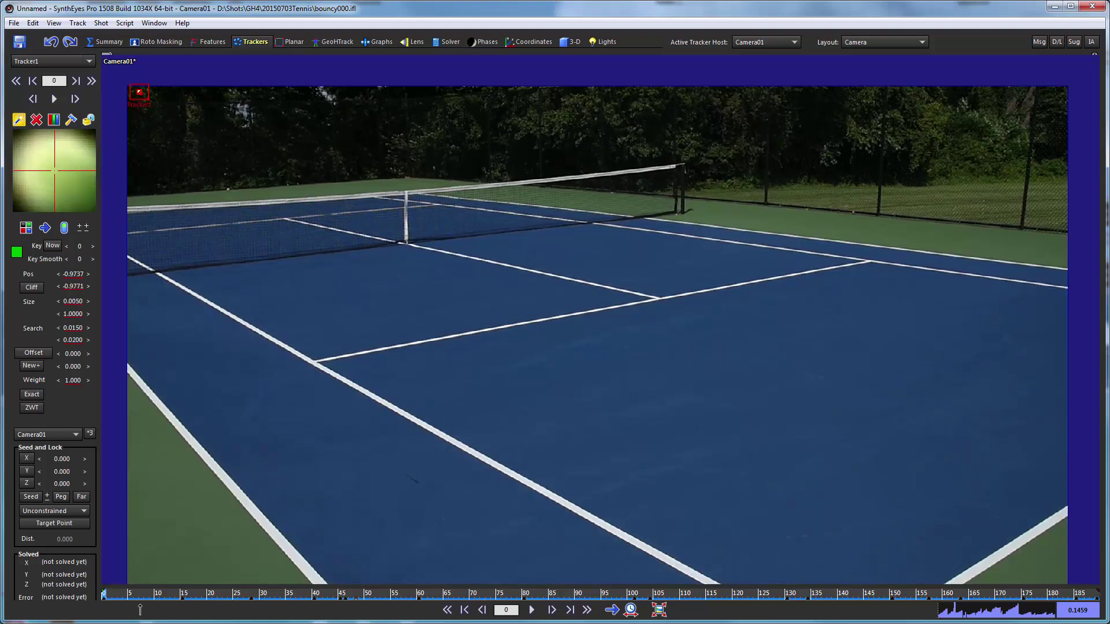
pyautogui.press('space')
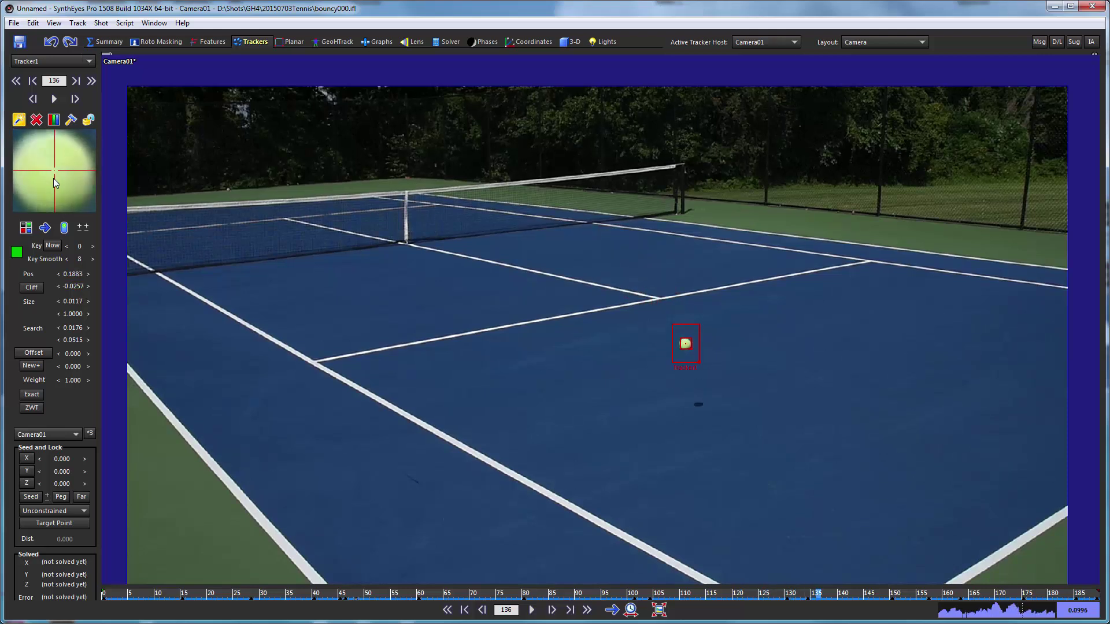
# - Track the ball forward to frame 189, check it back around frame 137, and lock Tracker1
pyautogui.click(54, 99)
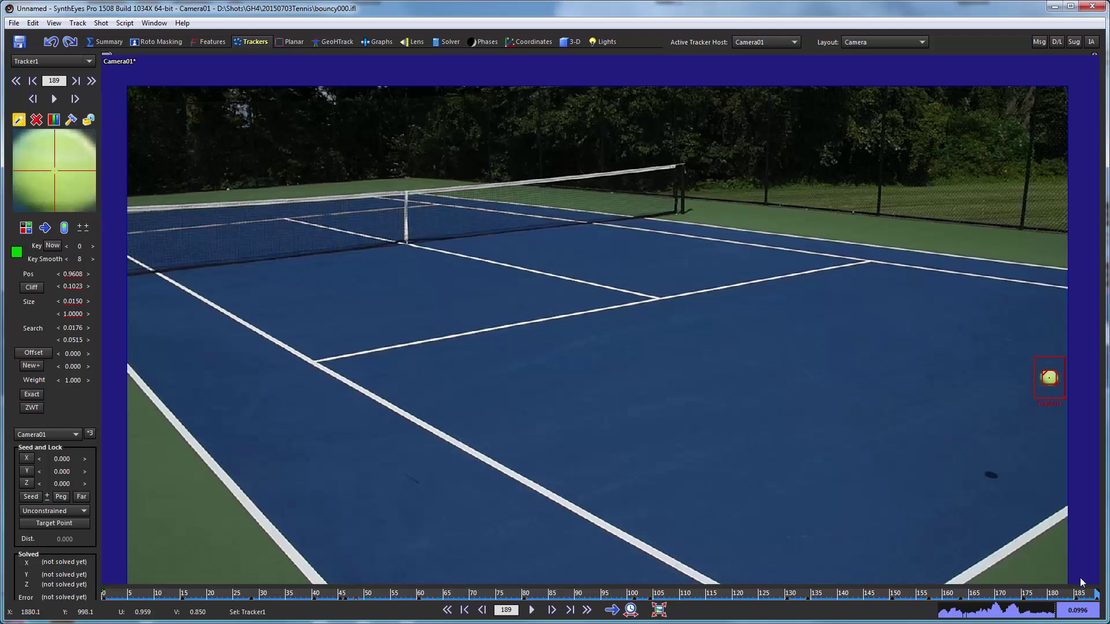
pyautogui.moveTo(1094, 594); pyautogui.dragTo(797, 594)
pyautogui.moveTo(698, 607); pyautogui.dragTo(72, 614)
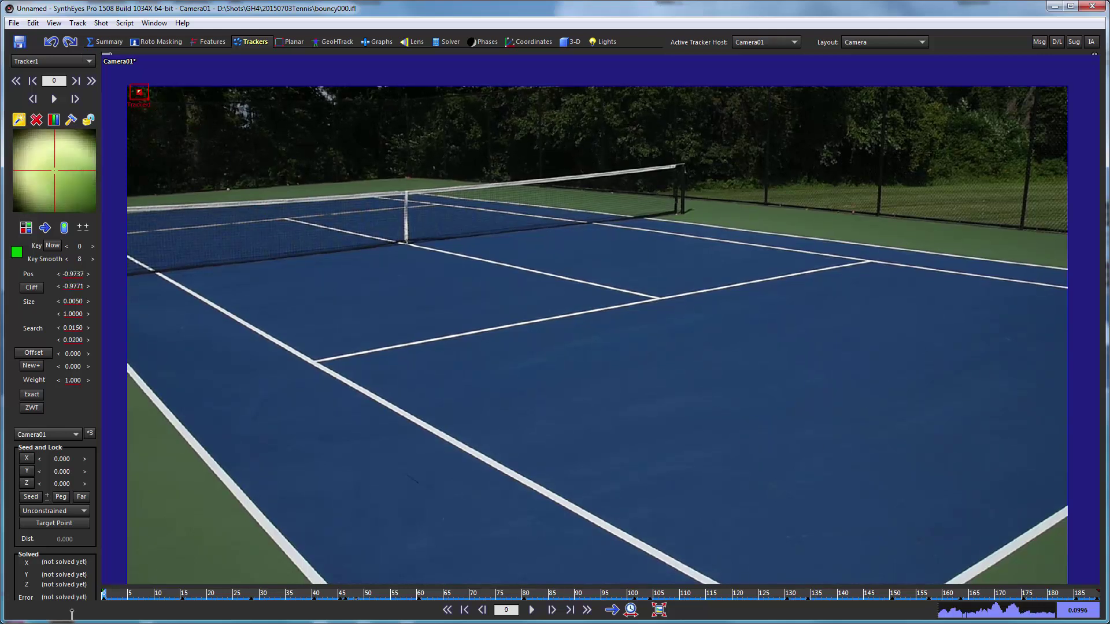
pyautogui.click(88, 119)
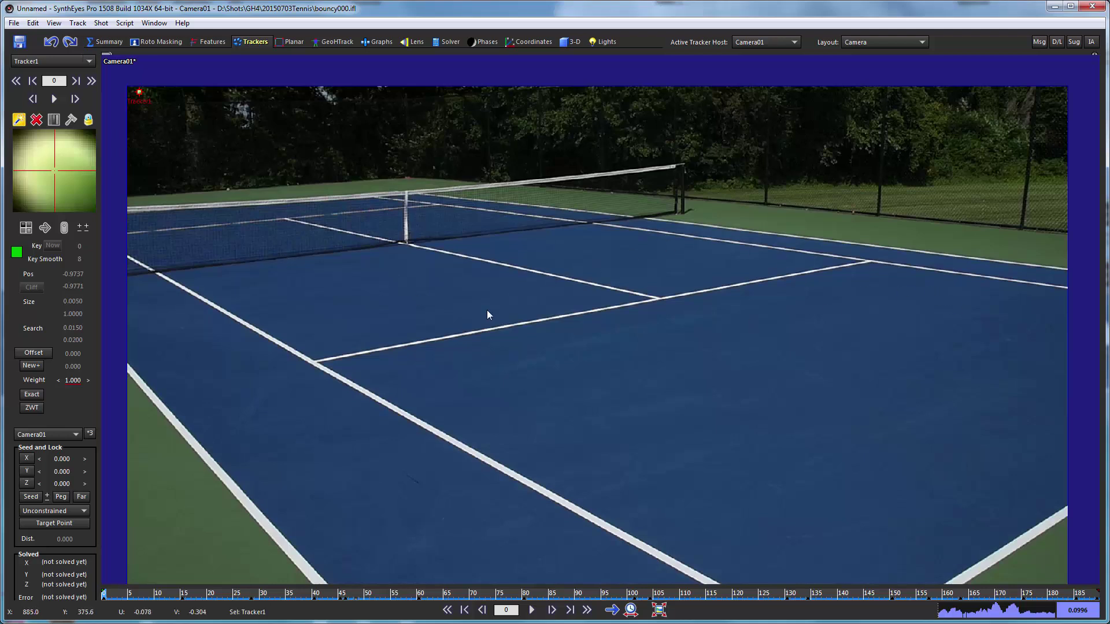
# - In the Lens room, draw two sideline alignment lines set Parallel to Y Axis
pyautogui.click(412, 42)
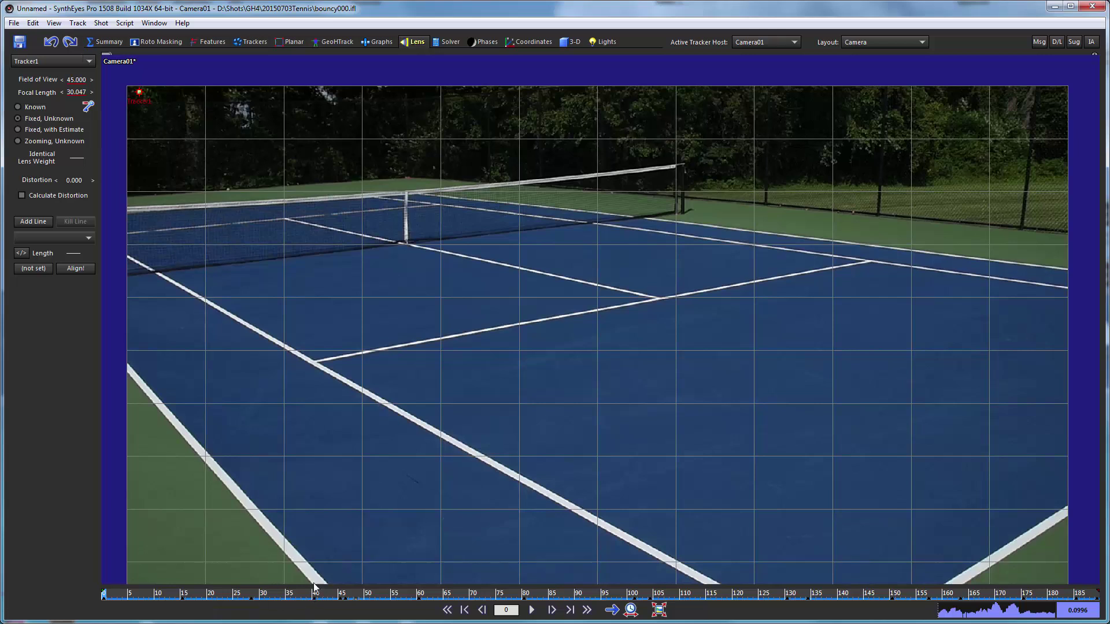
pyautogui.click(32, 221)
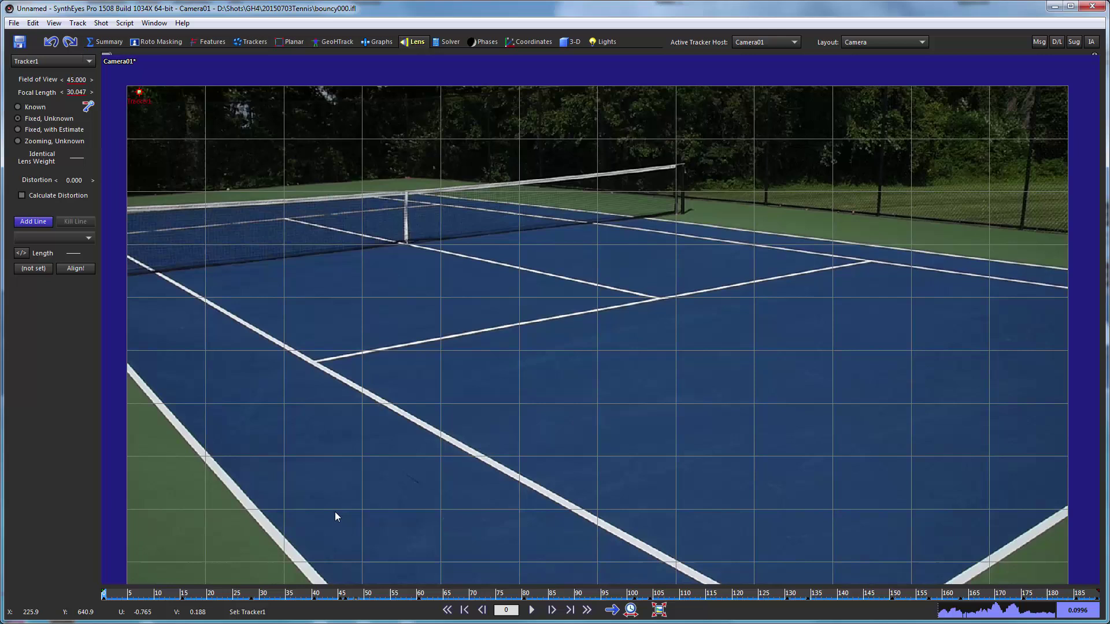
pyautogui.moveTo(319, 583); pyautogui.dragTo(190, 418)
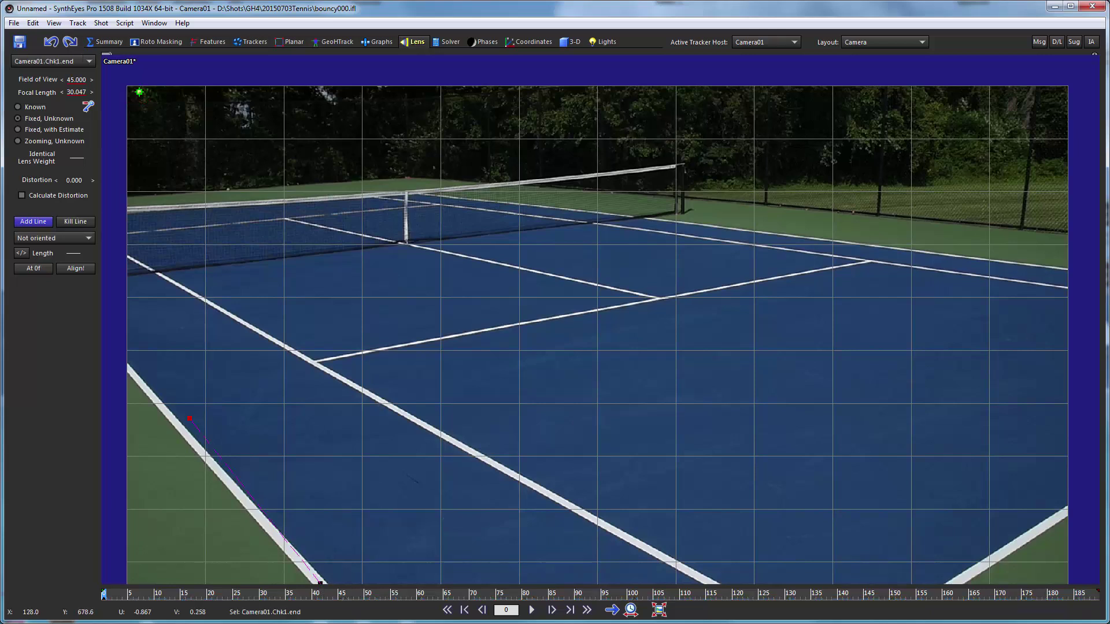
pyautogui.moveTo(136, 360); pyautogui.dragTo(124, 364)
pyautogui.rightClick(123, 363)
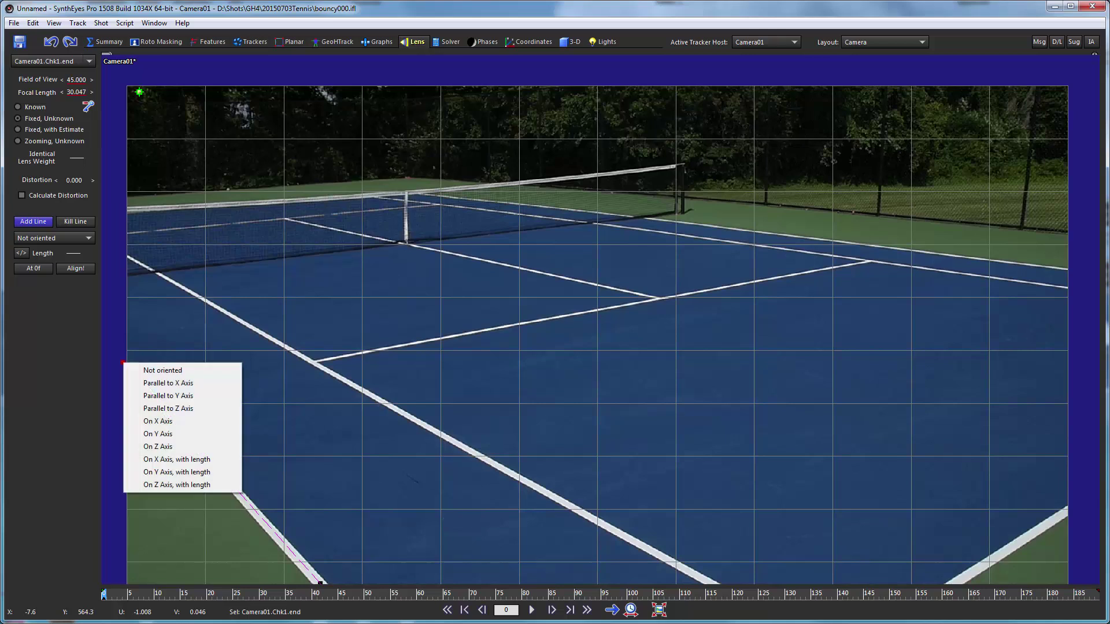
pyautogui.click(163, 395)
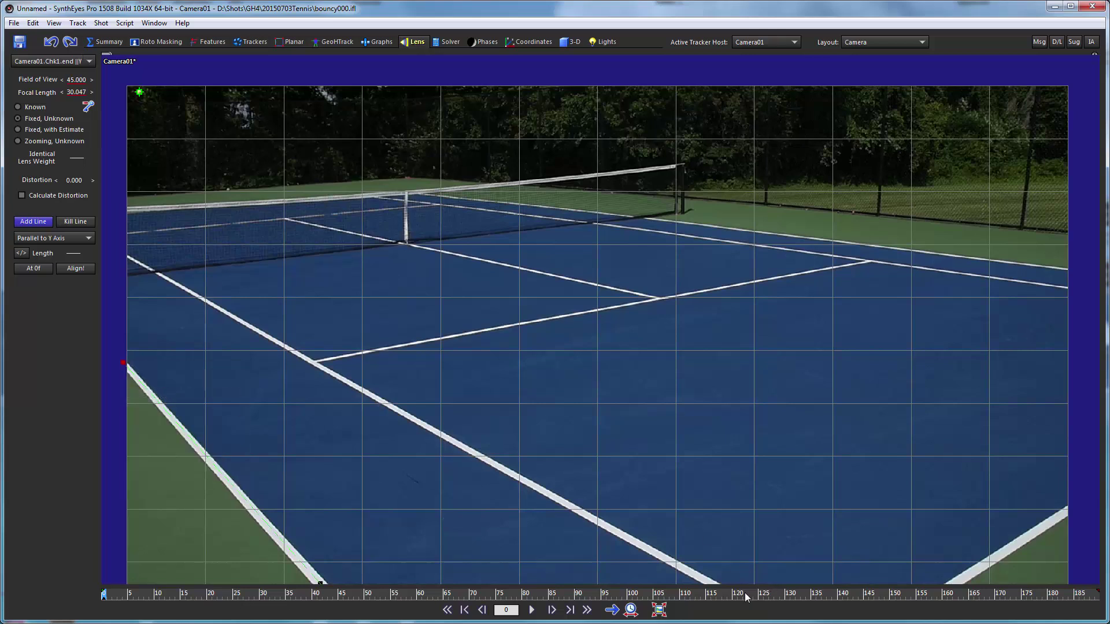
pyautogui.moveTo(710, 584); pyautogui.dragTo(149, 269)
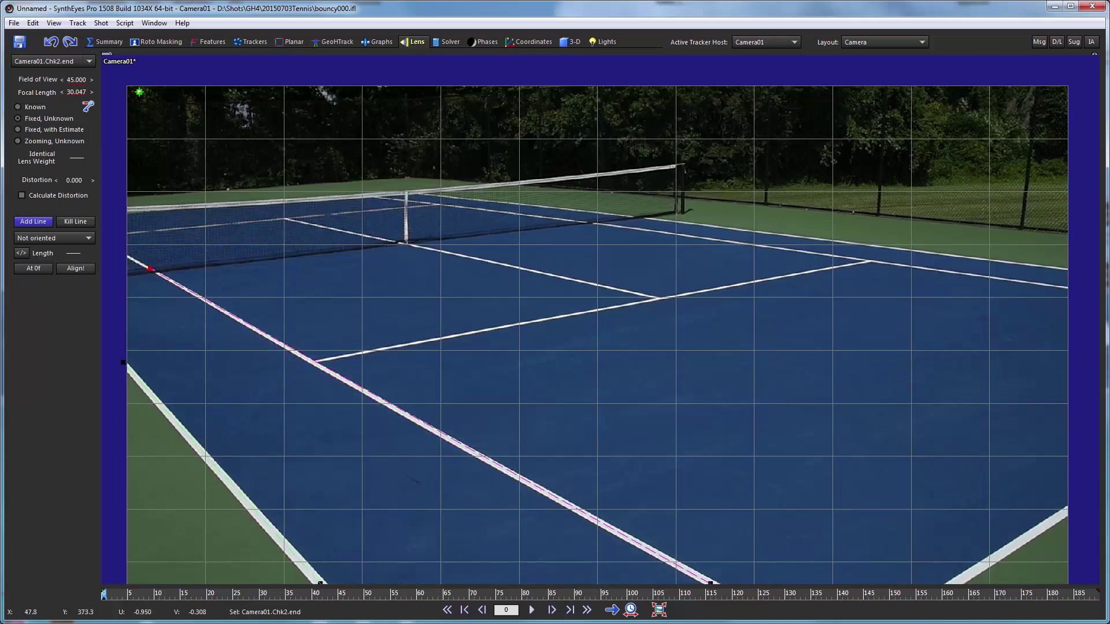
pyautogui.rightClick(149, 269)
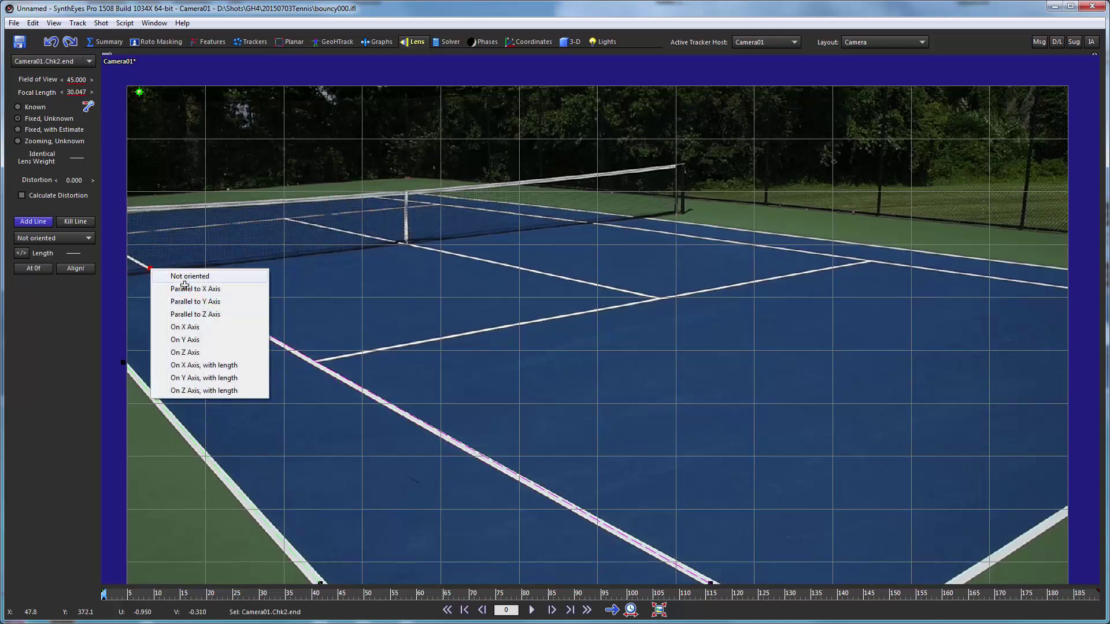
pyautogui.click(186, 302)
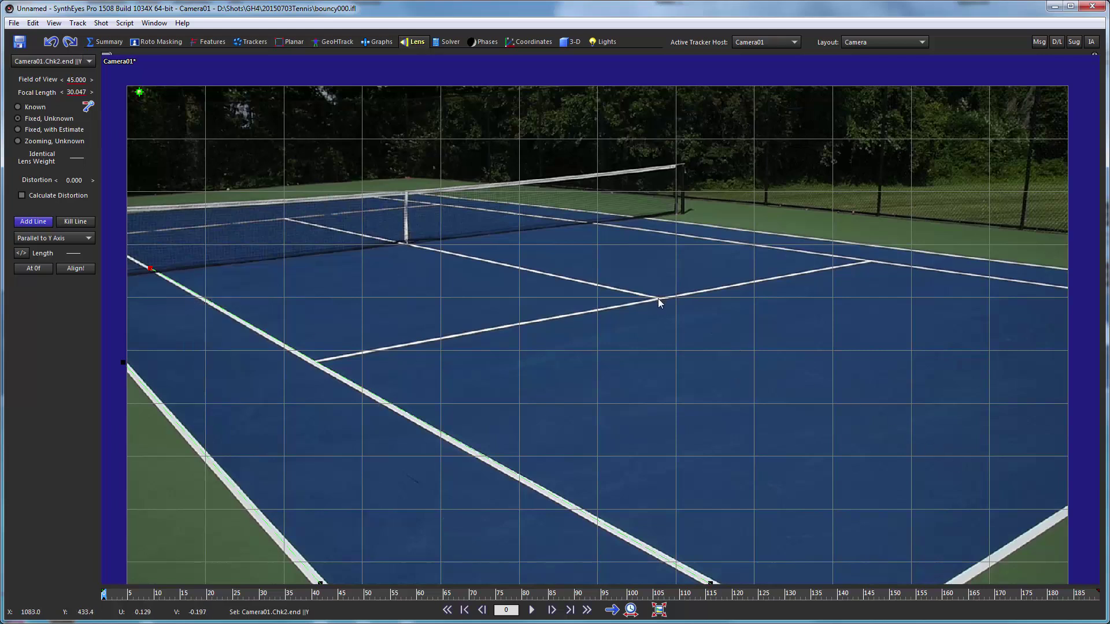
# - Draw a centre service line alignment line set On Y Axis with length 20
pyautogui.moveTo(658, 298)
pyautogui.mouseDown()
pyautogui.moveTo(457, 234)
pyautogui.moveTo(411, 242)
pyautogui.mouseUp()
pyautogui.rightClick(409, 243)
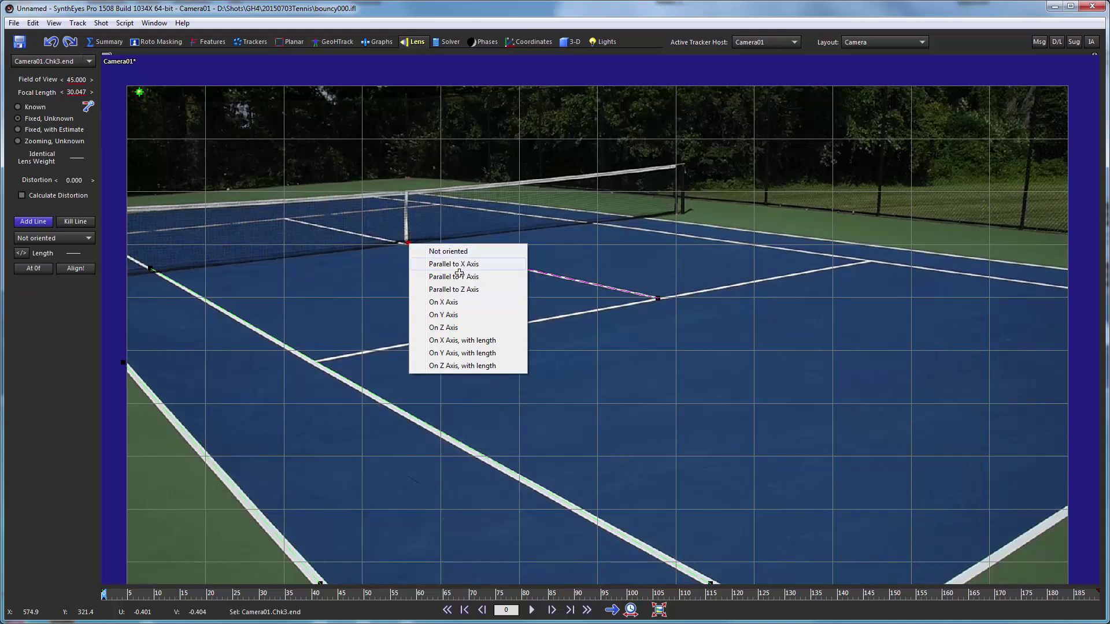
pyautogui.click(474, 353)
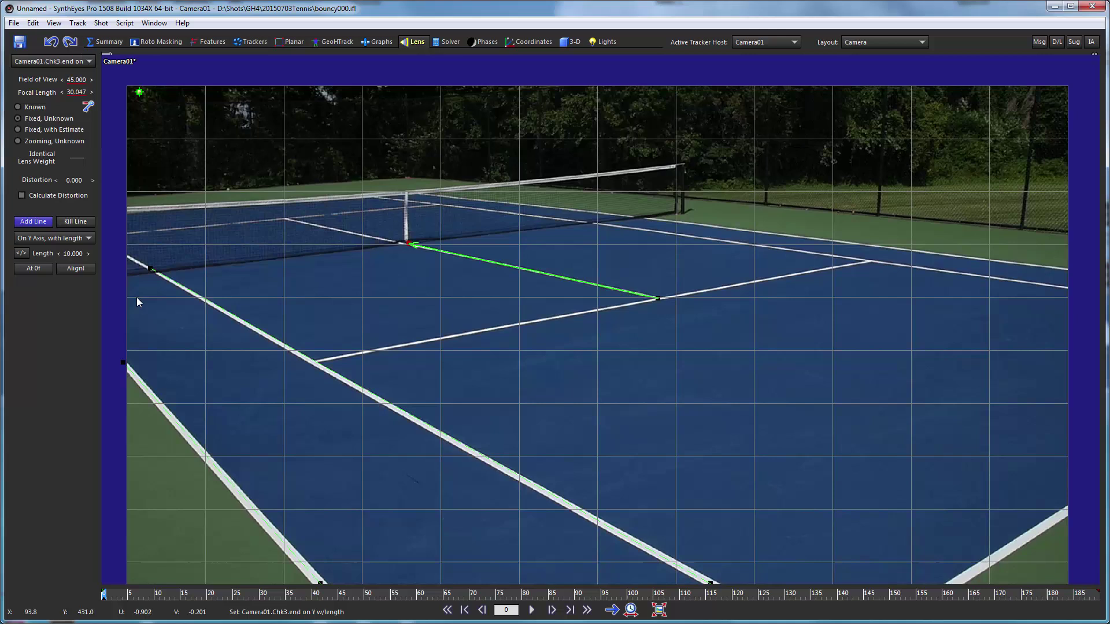
pyautogui.doubleClick(73, 253)
pyautogui.write('20')
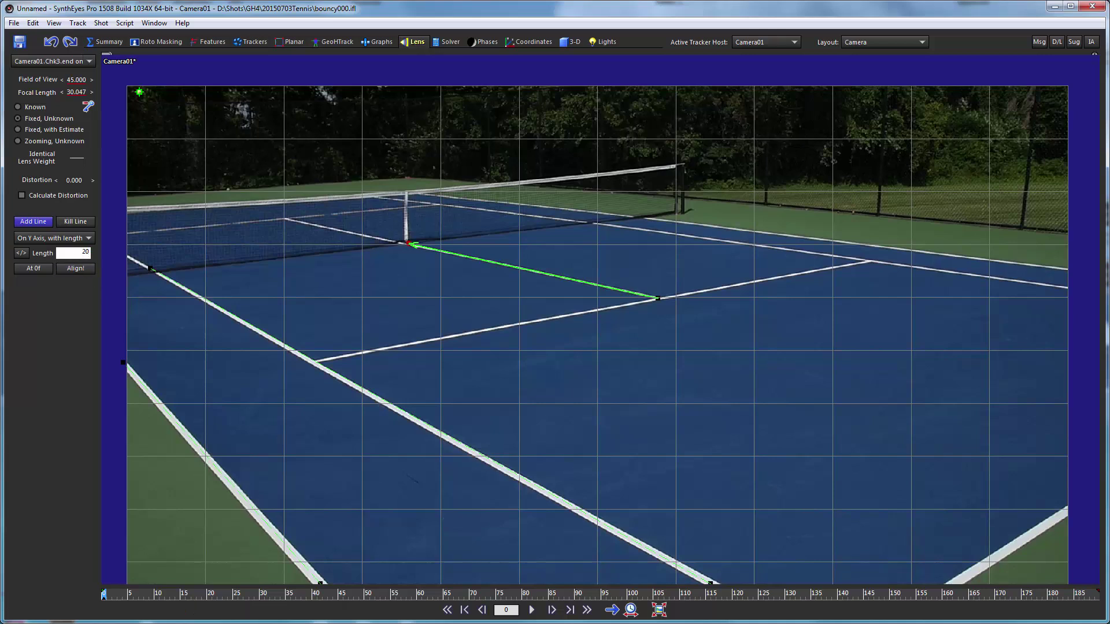
pyautogui.press('Return')
# - Add far-sideline (Parallel to Y), near-right (Parallel to X) and service-line (On X Axis) alignment lines
pyautogui.moveTo(1070, 288); pyautogui.dragTo(590, 223)
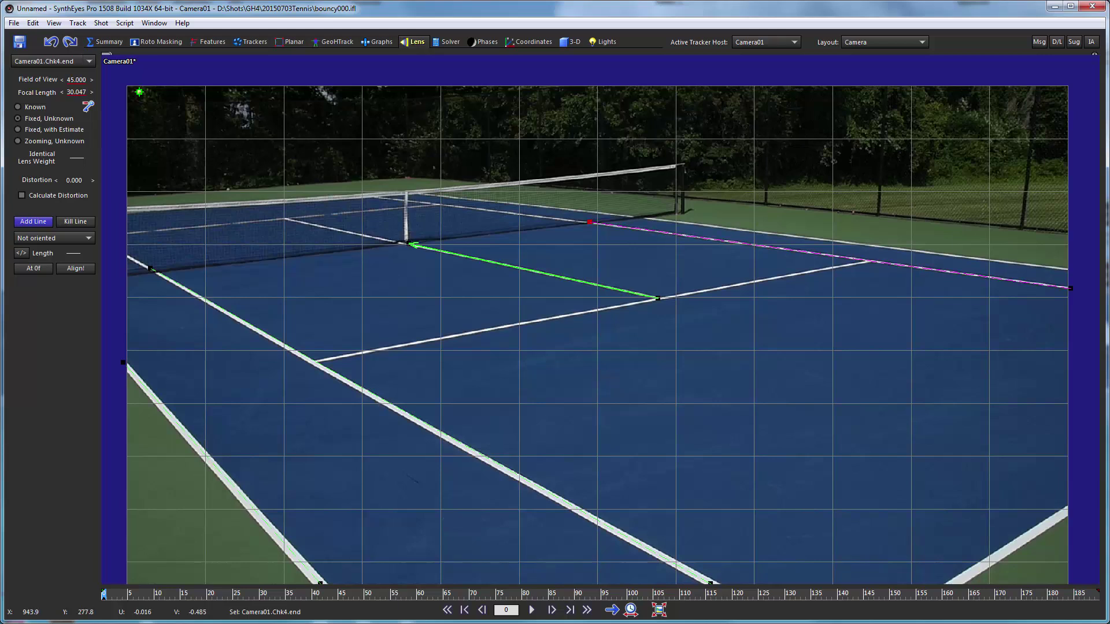
pyautogui.rightClick(589, 222)
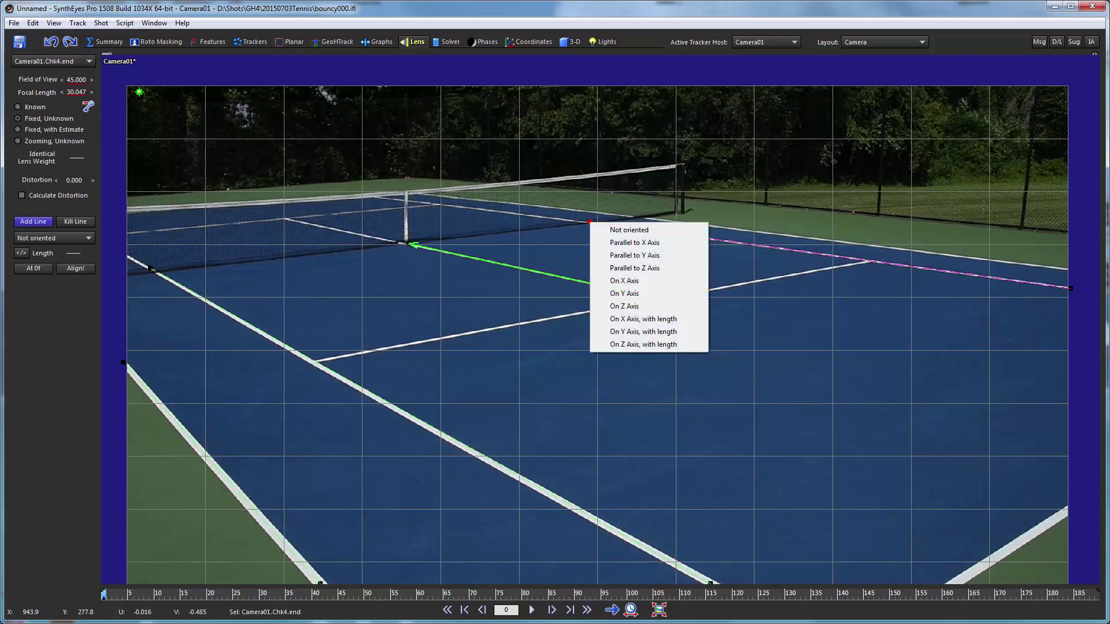
pyautogui.click(631, 255)
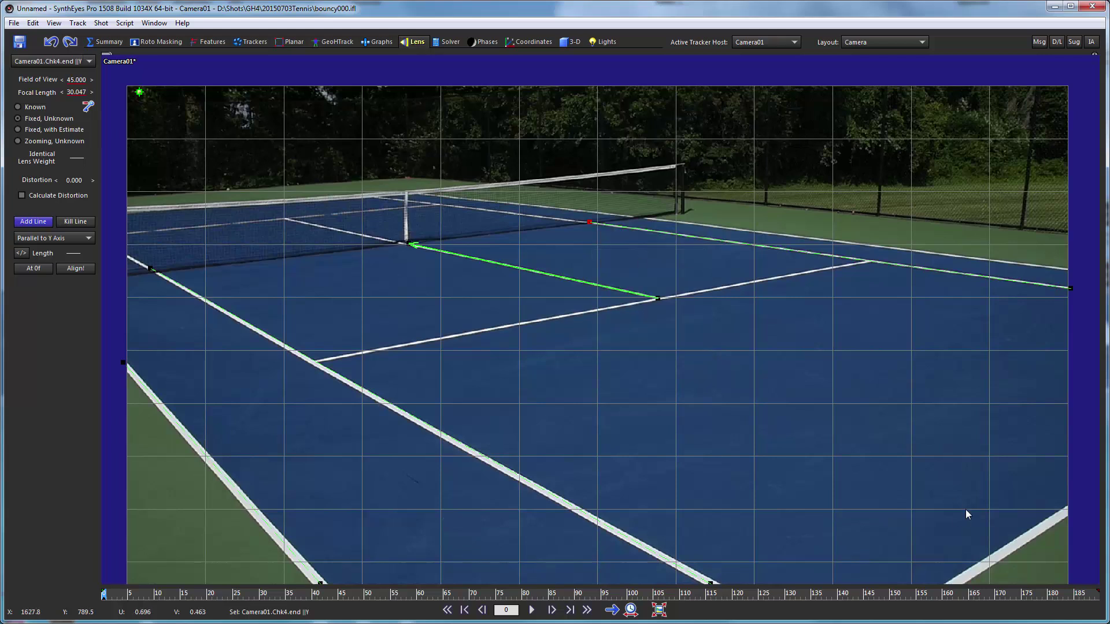
pyautogui.moveTo(956, 585); pyautogui.dragTo(1067, 512)
pyautogui.rightClick(1067, 511)
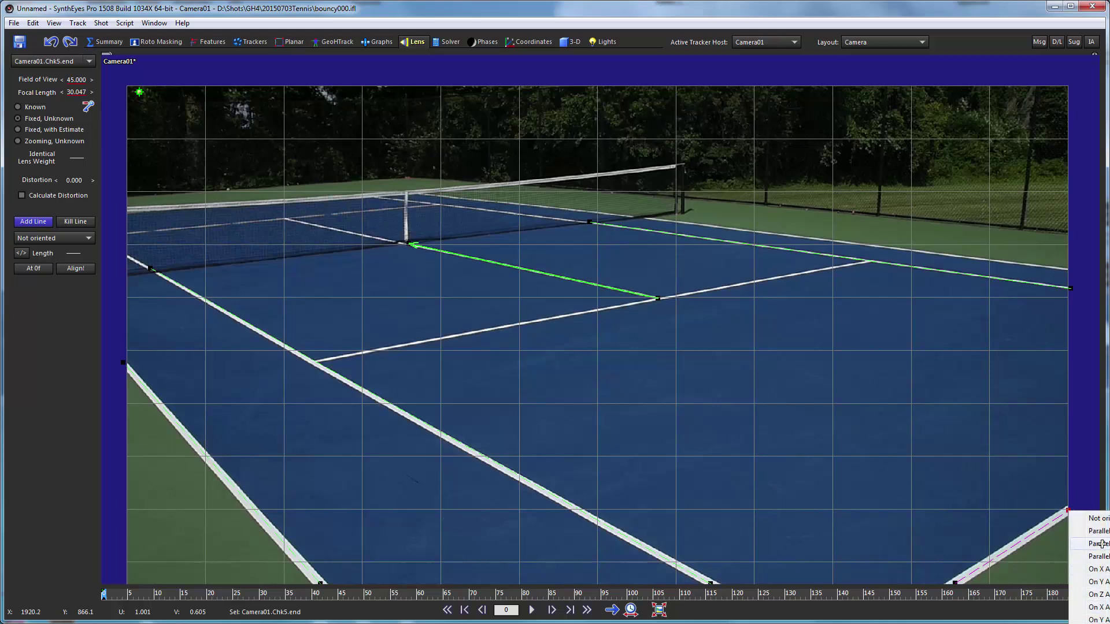
pyautogui.click(1102, 530)
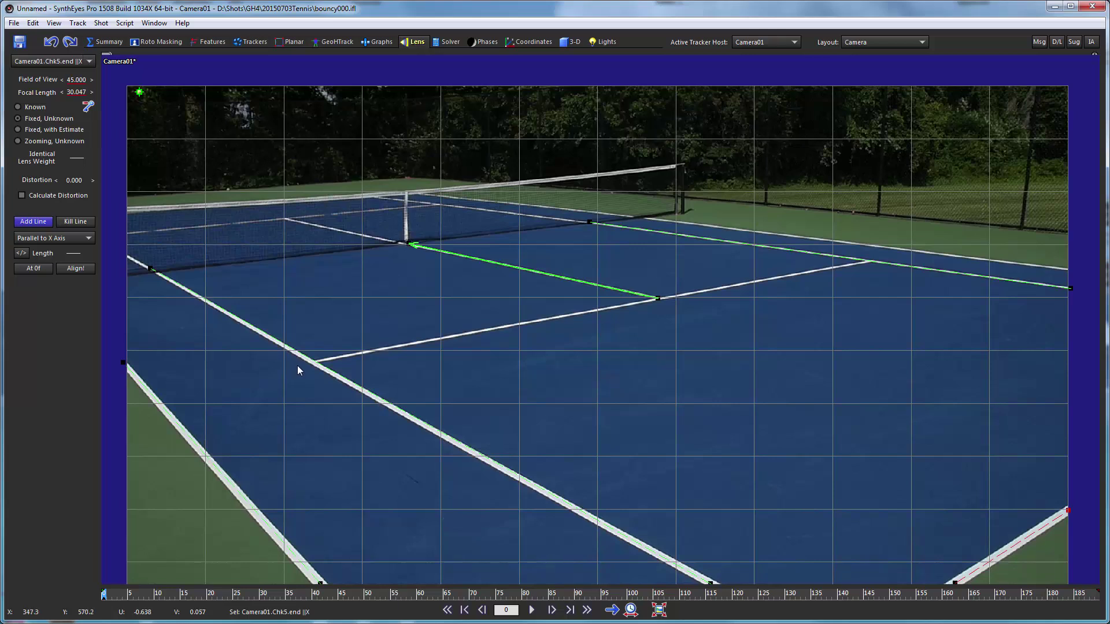
pyautogui.moveTo(297, 365); pyautogui.dragTo(877, 256)
pyautogui.rightClick(884, 258)
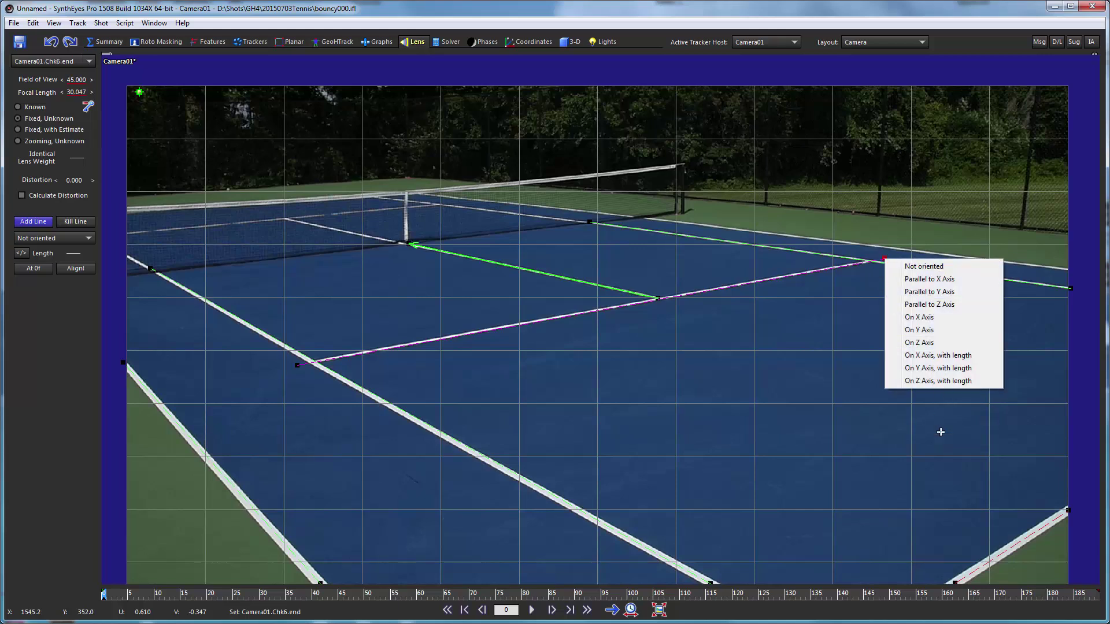
pyautogui.click(925, 317)
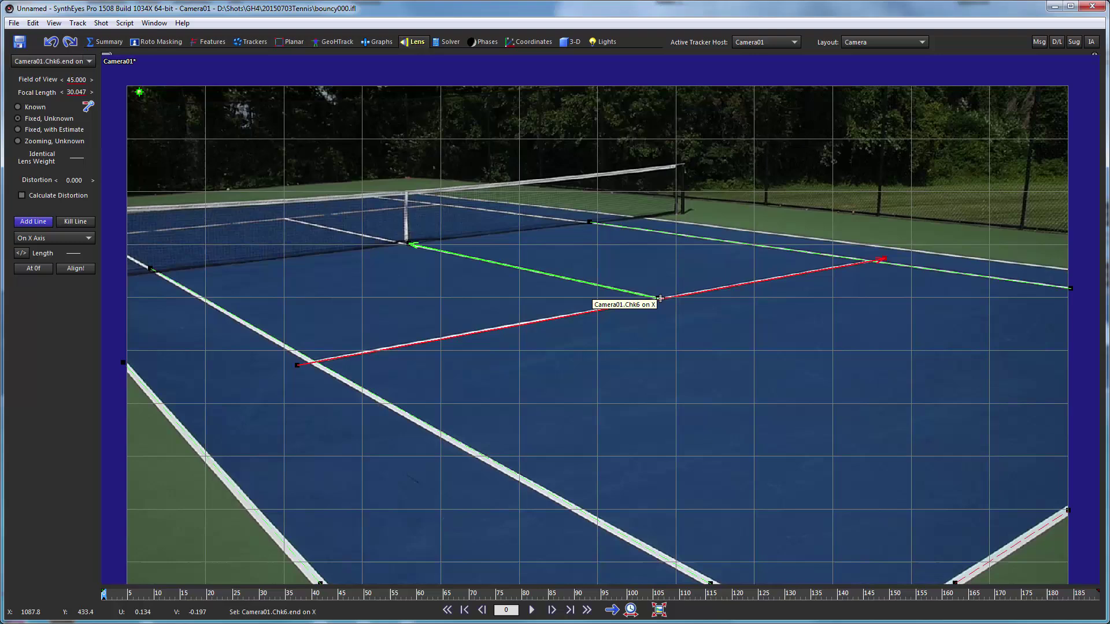
# - Switch to the quad view layout and align the scene to the court lines
pyautogui.click(886, 40)
pyautogui.click(874, 65)
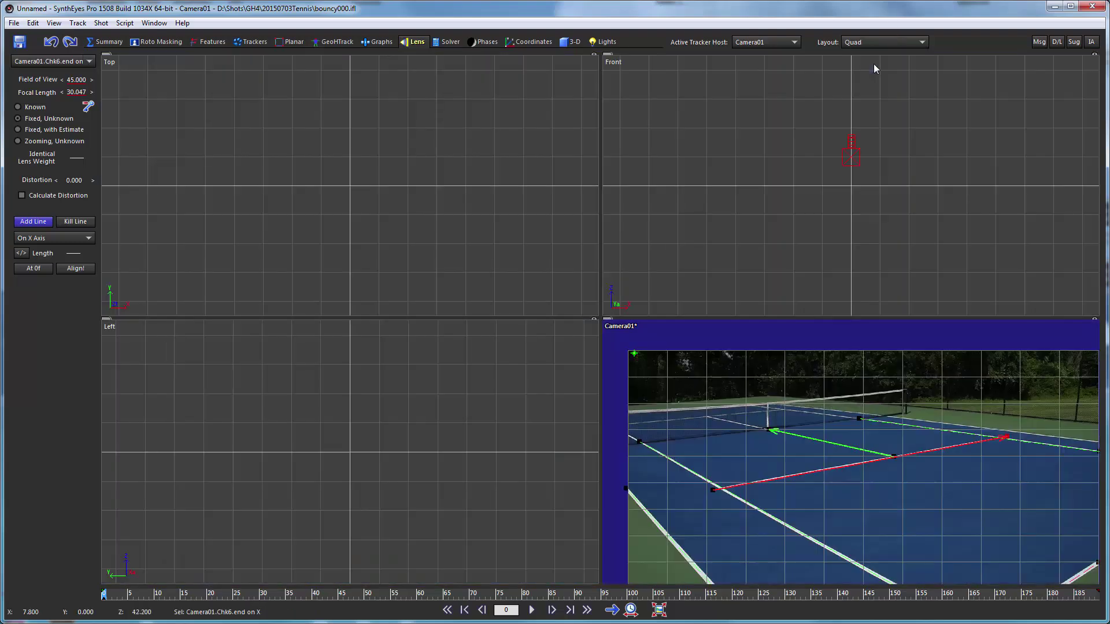
pyautogui.click(68, 266)
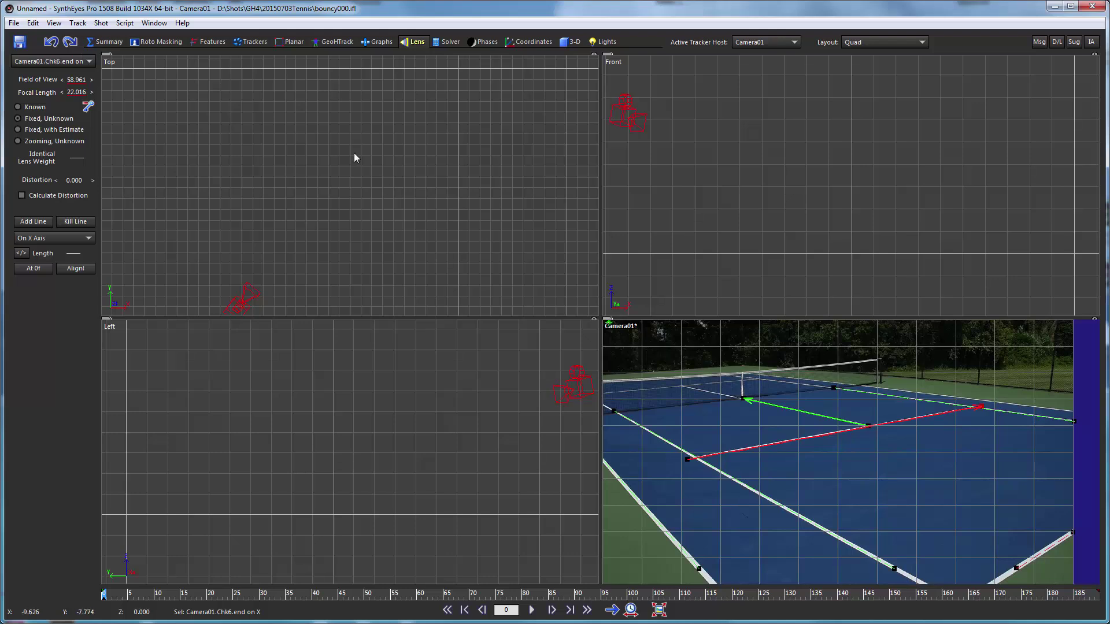
# - Create a test box in the Top view, then delete it
pyautogui.moveTo(365, 122); pyautogui.dragTo(213, 228, button='middle')
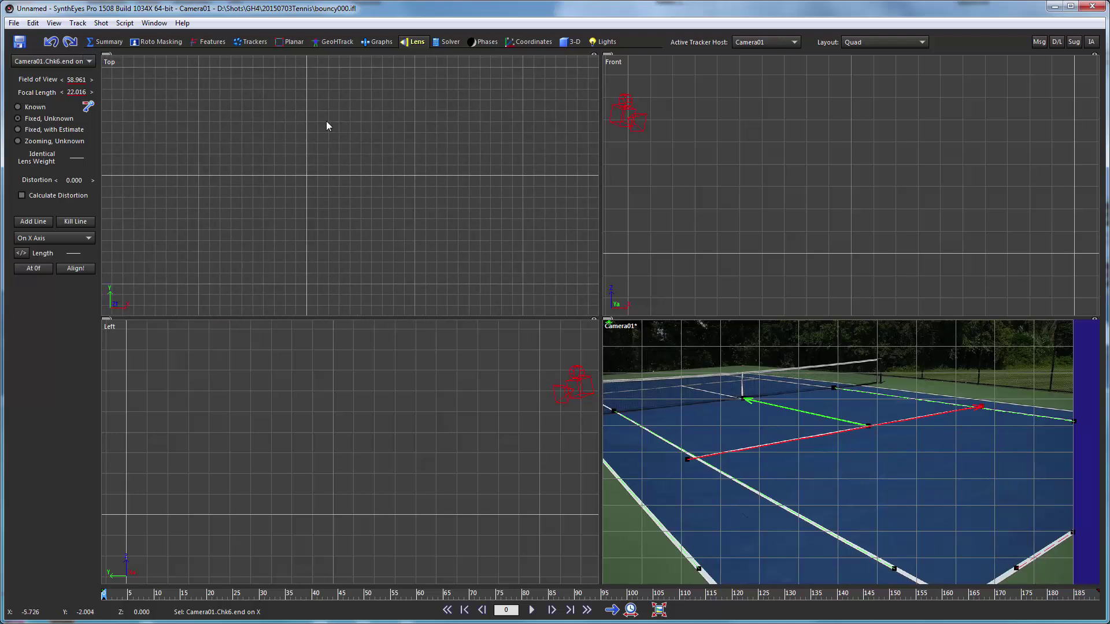
pyautogui.rightClick(237, 73)
pyautogui.moveTo(332, 106)
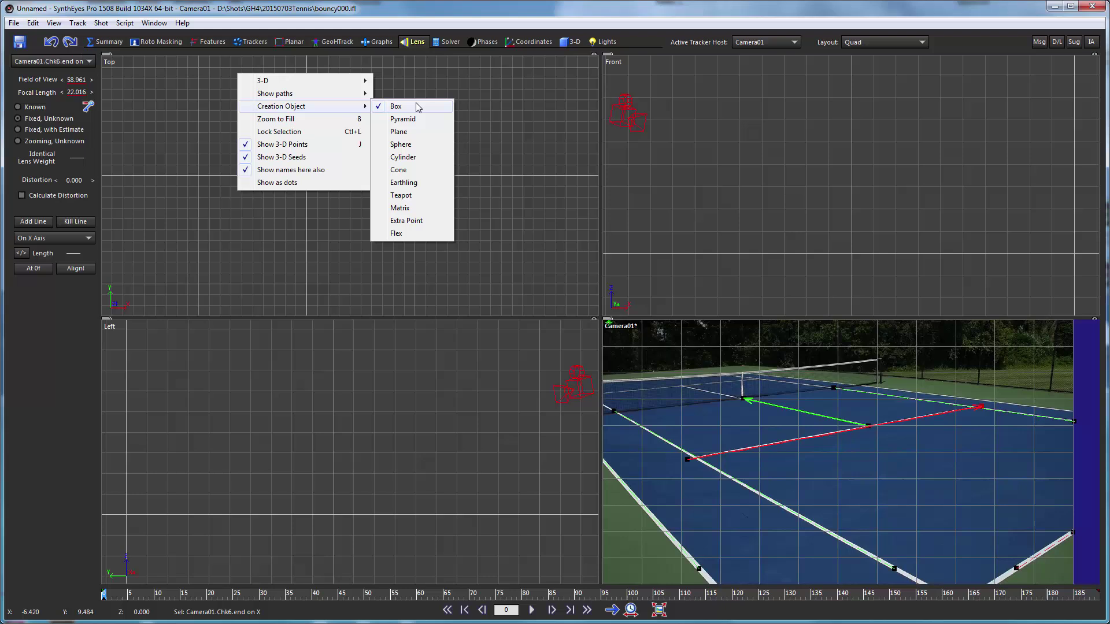
pyautogui.click(420, 107)
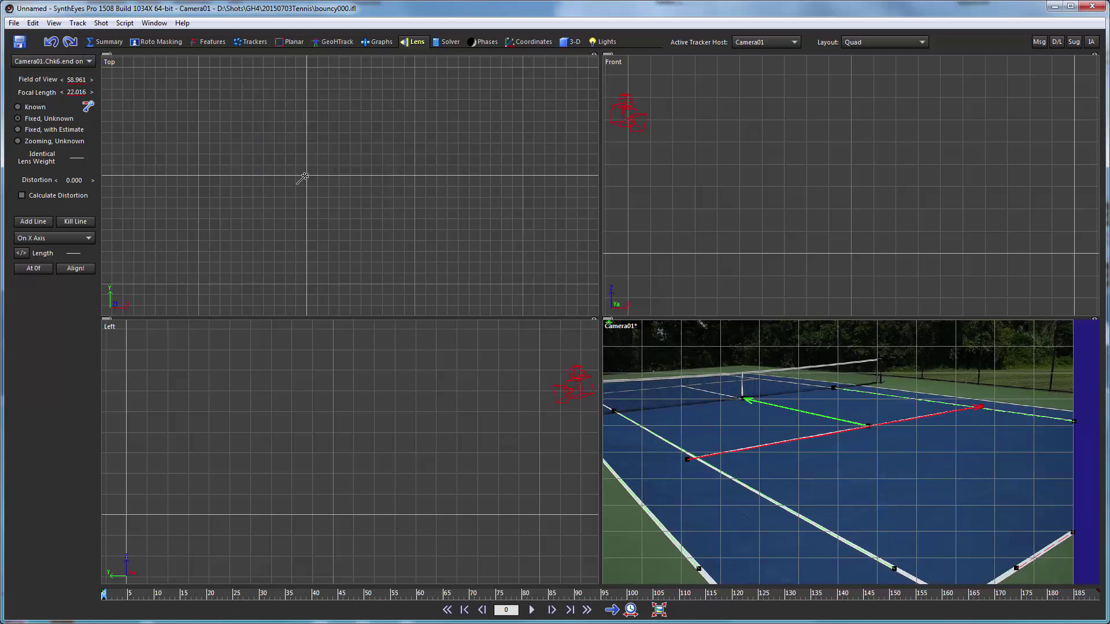
pyautogui.moveTo(306, 176); pyautogui.dragTo(409, 79)
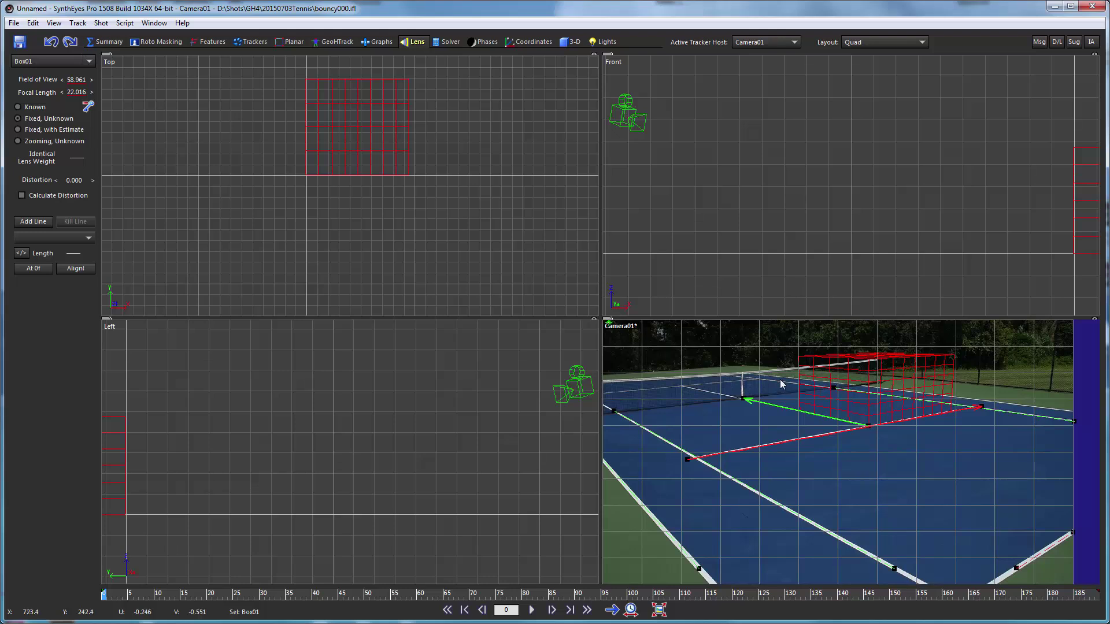
pyautogui.press('Delete')
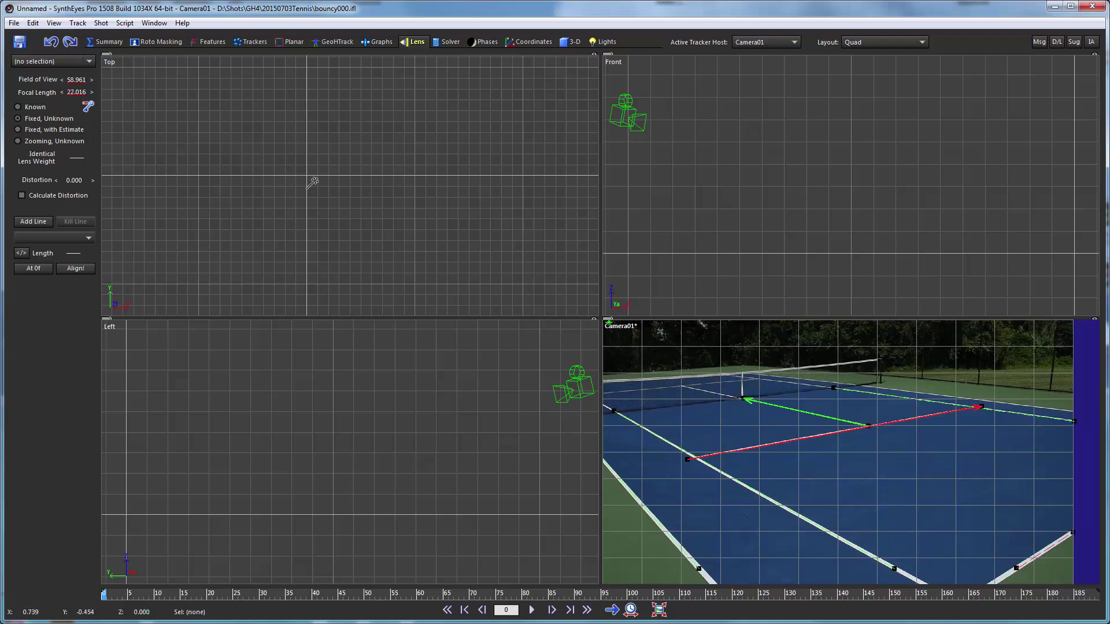
# - Lock the single Perspective view to the shot camera and scrub until the ball appears
pyautogui.click(333, 42)
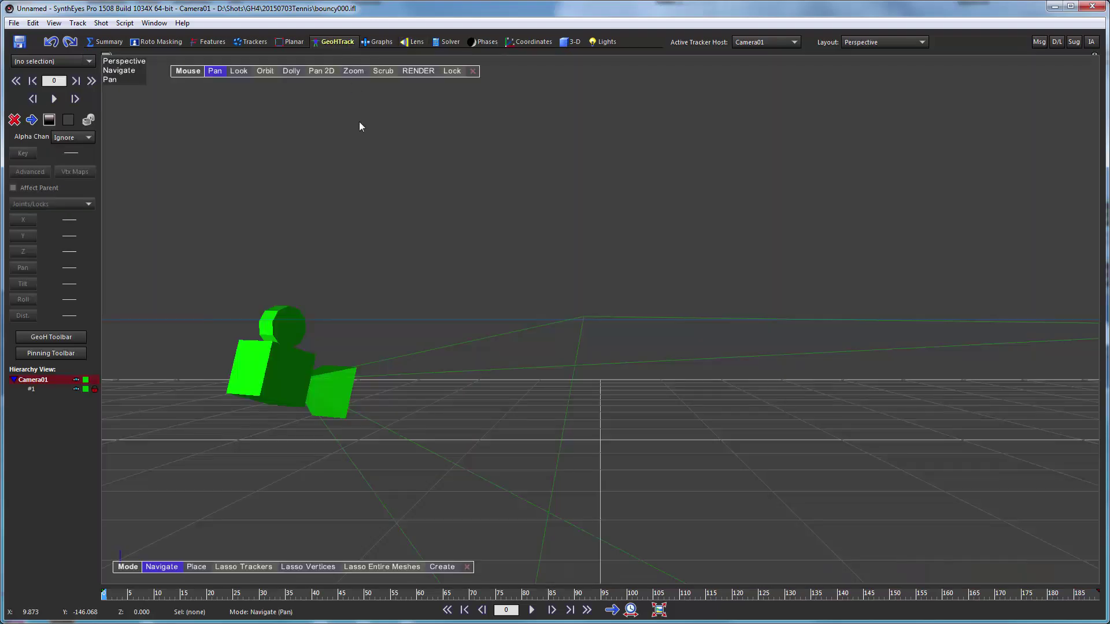
pyautogui.click(455, 72)
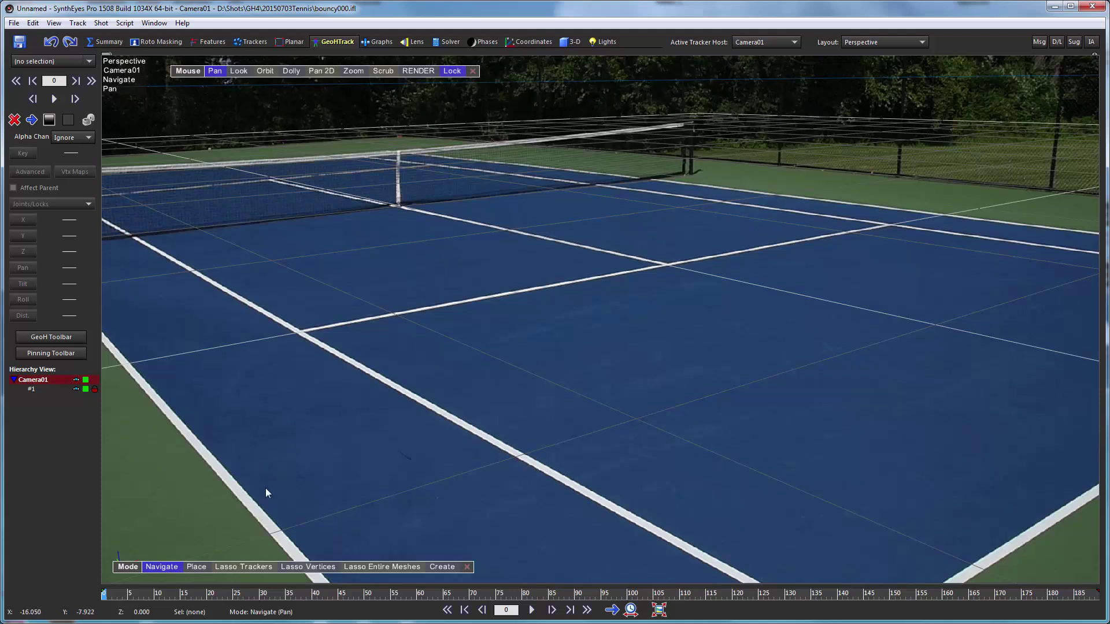
pyautogui.moveTo(181, 599)
pyautogui.mouseDown()
pyautogui.moveTo(371, 600)
pyautogui.moveTo(324, 600)
pyautogui.moveTo(335, 600)
pyautogui.mouseUp()
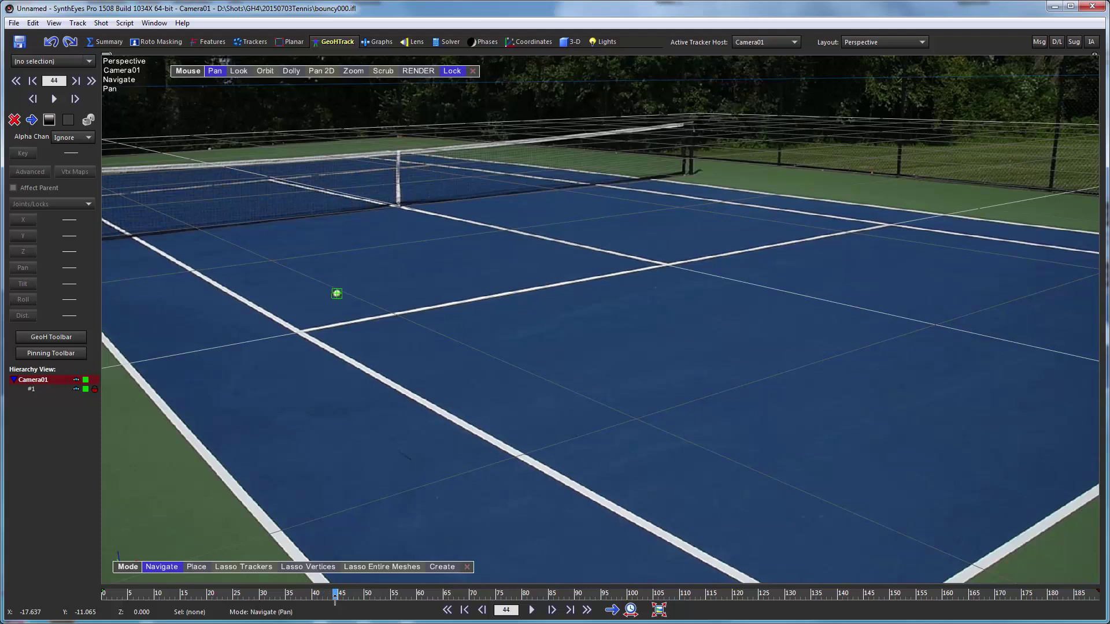
# - Place Extra Point helpers on the ball at frames 44 and 148, then restore the four-view layout
pyautogui.rightClick(249, 159)
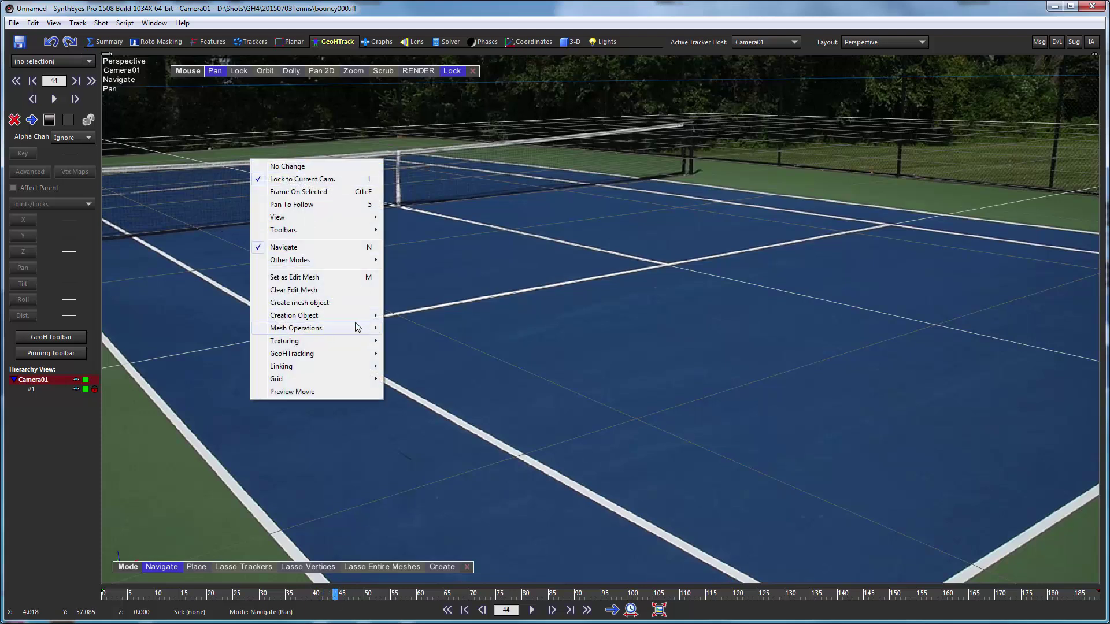
pyautogui.moveTo(355, 316)
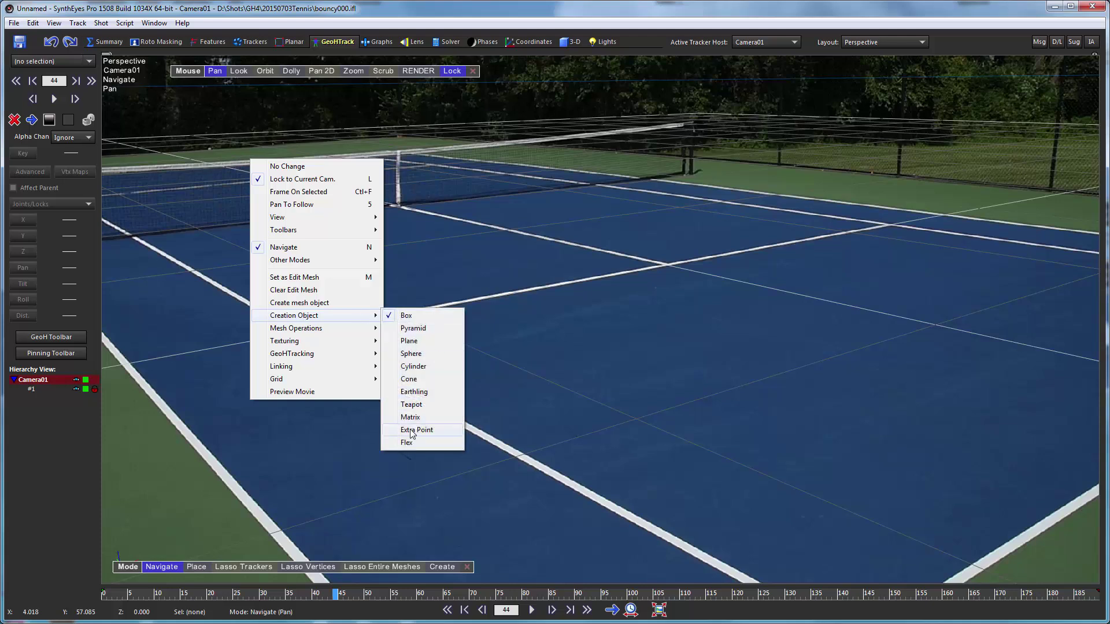
pyautogui.click(411, 431)
pyautogui.click(336, 299)
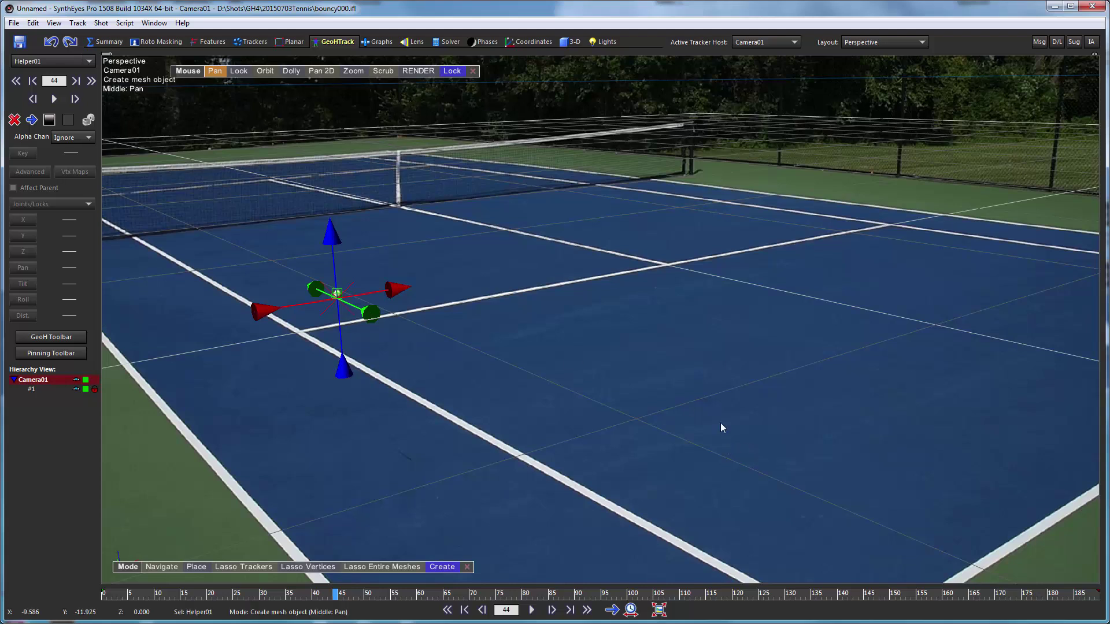
pyautogui.moveTo(565, 597); pyautogui.dragTo(882, 595)
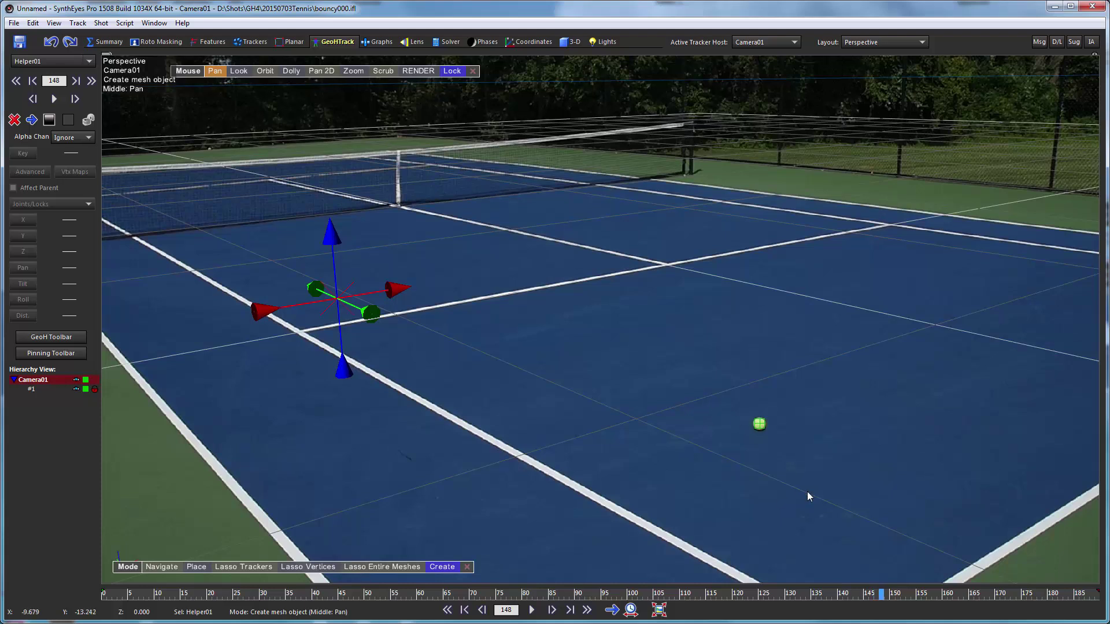
pyautogui.click(759, 425)
pyautogui.moveTo(754, 429); pyautogui.dragTo(760, 425)
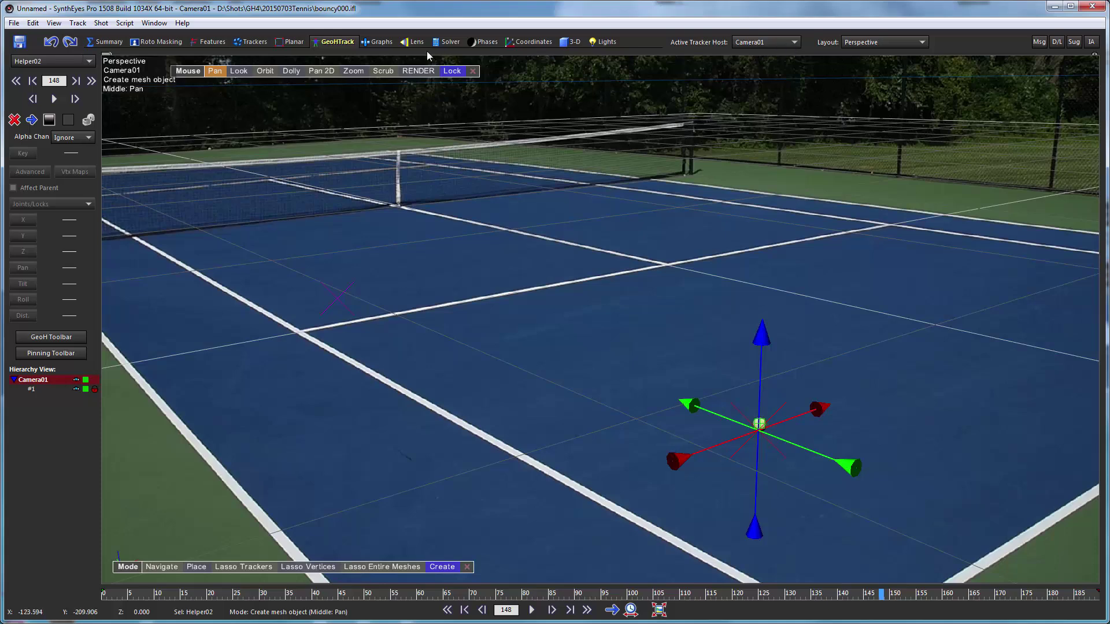
pyautogui.click(413, 42)
# - Frame the helpers in the Top and Left views and draw Plane01 upright across the Left view
pyautogui.scroll(-3, 341, 189)
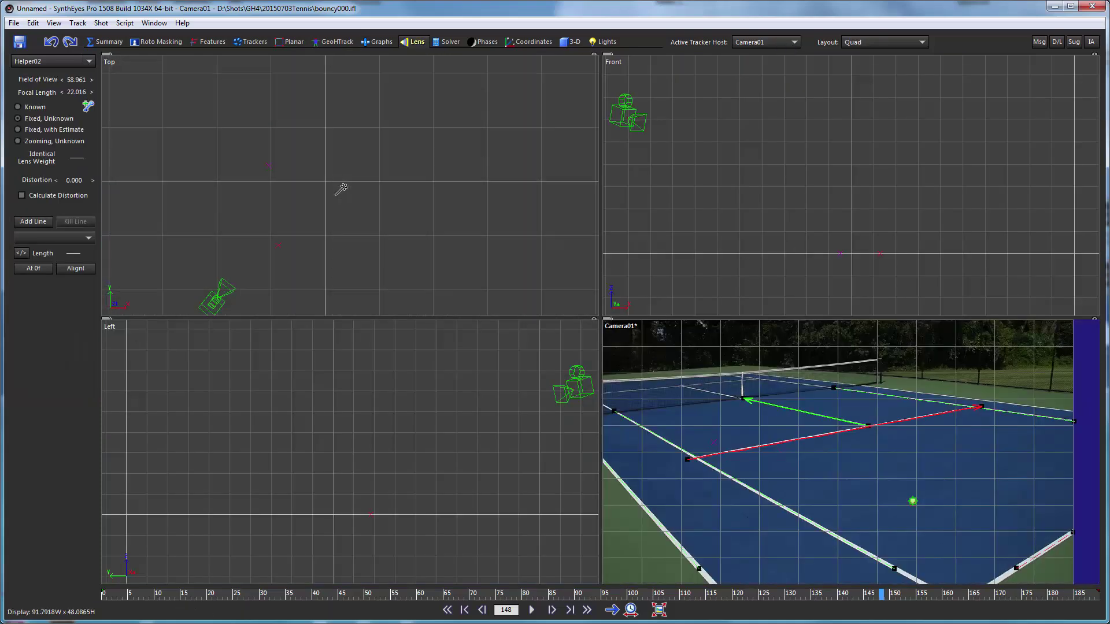
pyautogui.moveTo(211, 235); pyautogui.dragTo(252, 201, button='middle')
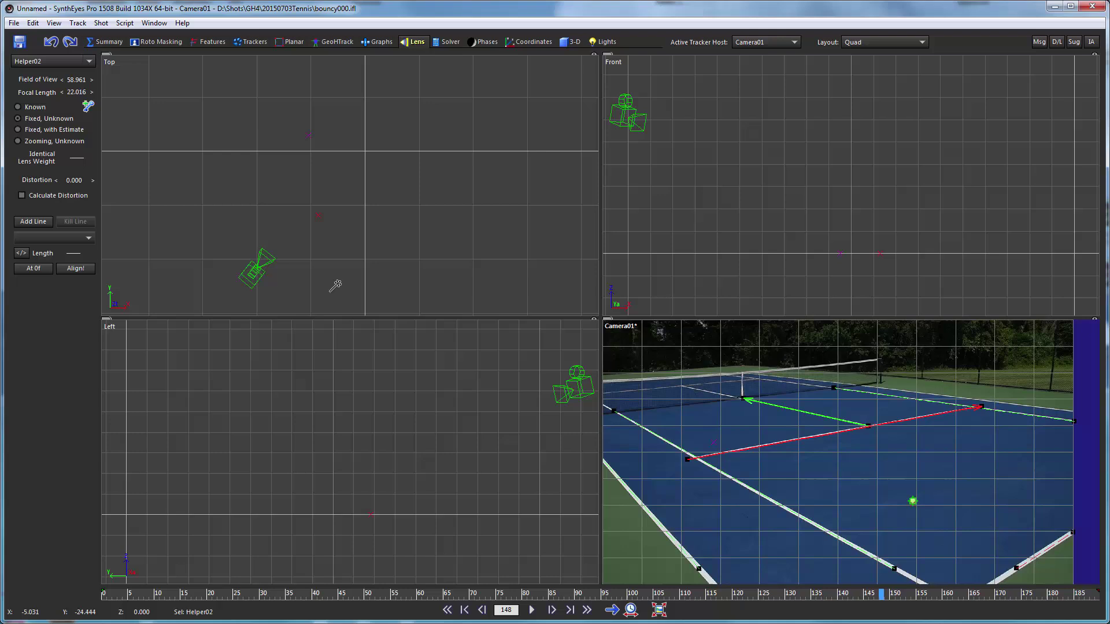
pyautogui.scroll(-2, 329, 391)
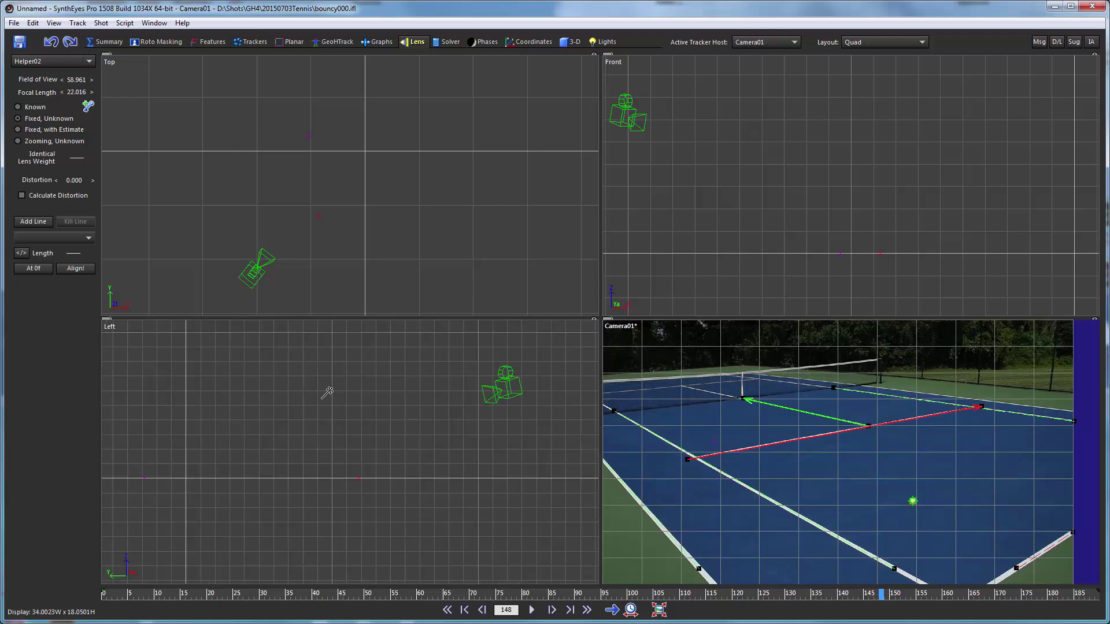
pyautogui.moveTo(327, 393); pyautogui.dragTo(444, 410, button='middle')
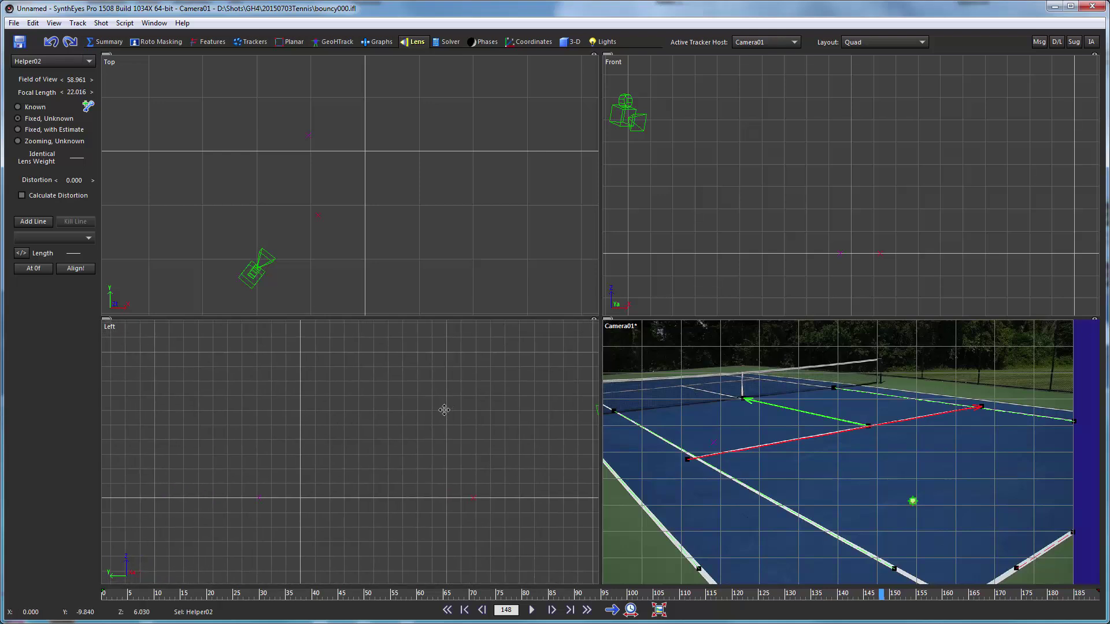
pyautogui.rightClick(169, 347)
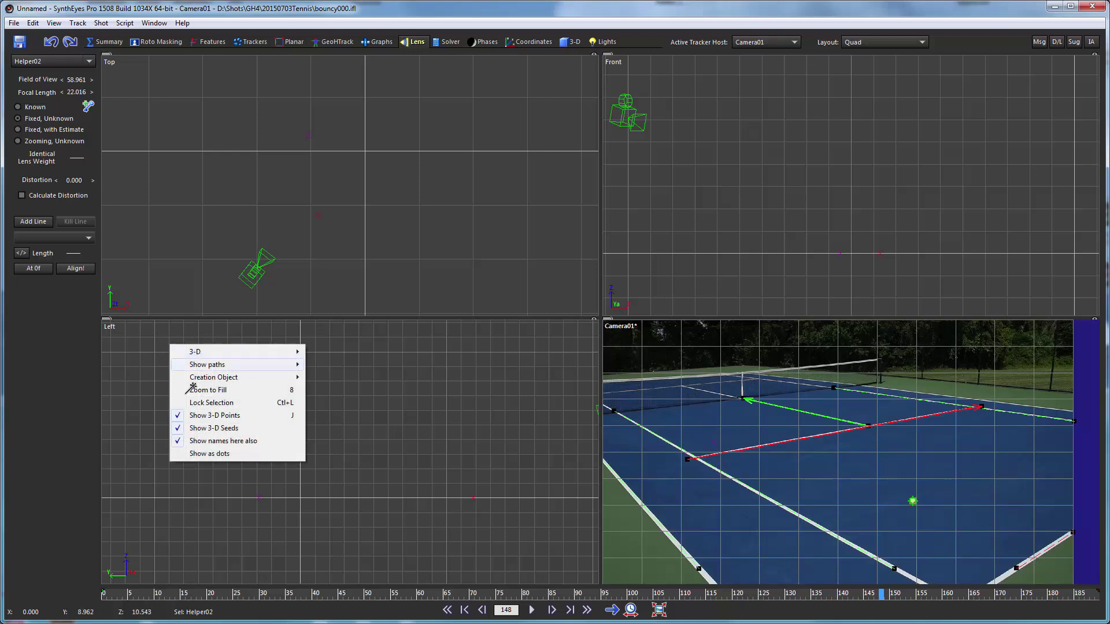
pyautogui.moveTo(214, 377)
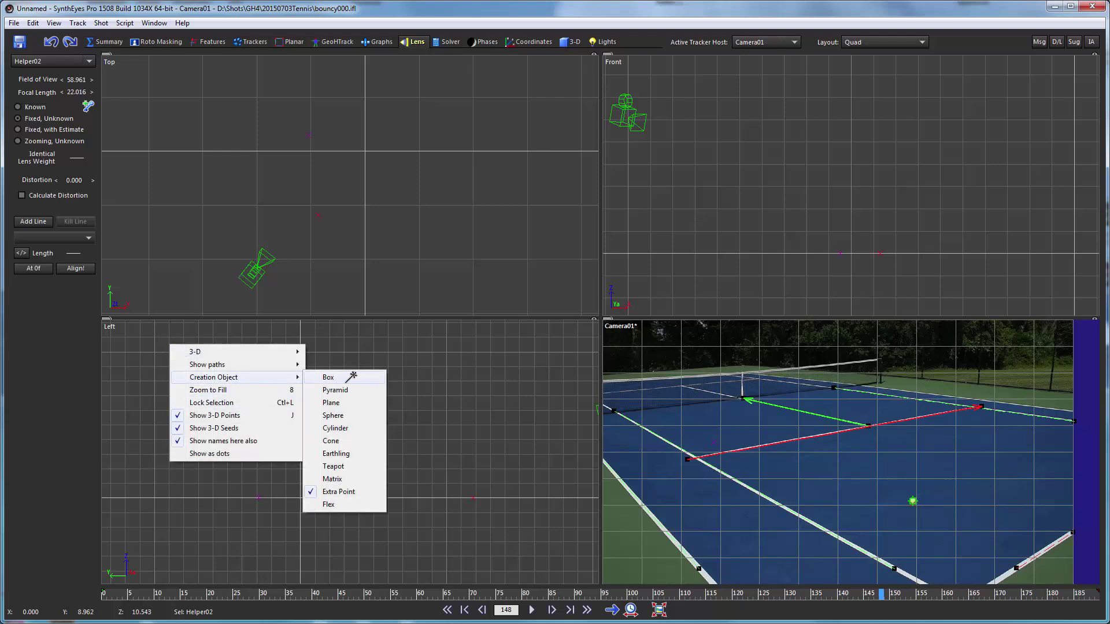
pyautogui.click(356, 403)
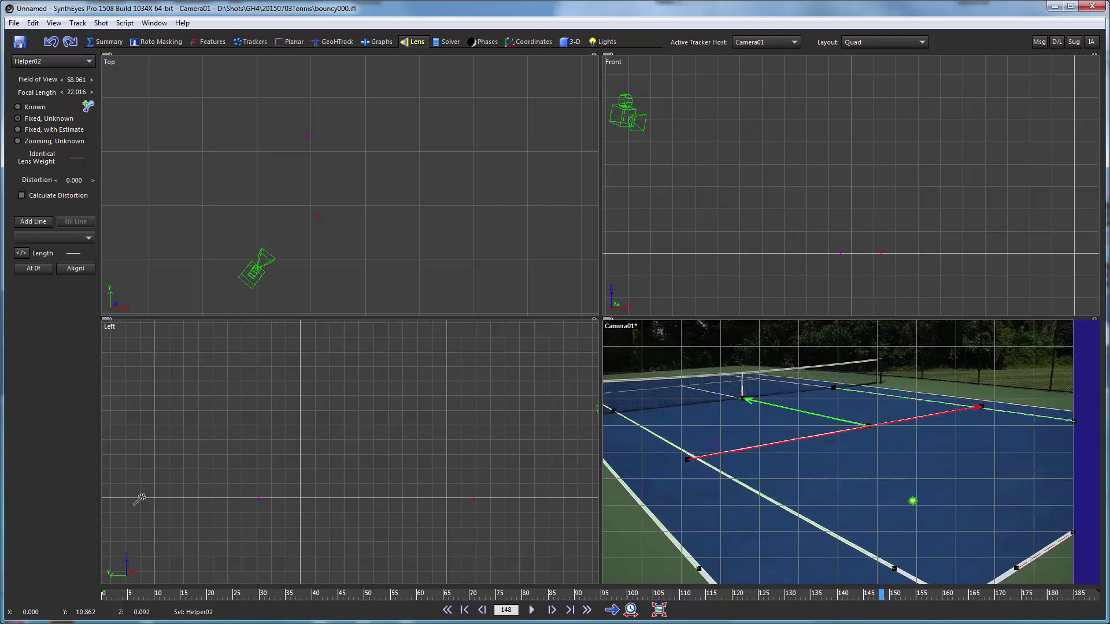
pyautogui.moveTo(139, 498)
pyautogui.mouseDown()
pyautogui.moveTo(285, 417)
pyautogui.moveTo(574, 342)
pyautogui.mouseUp()
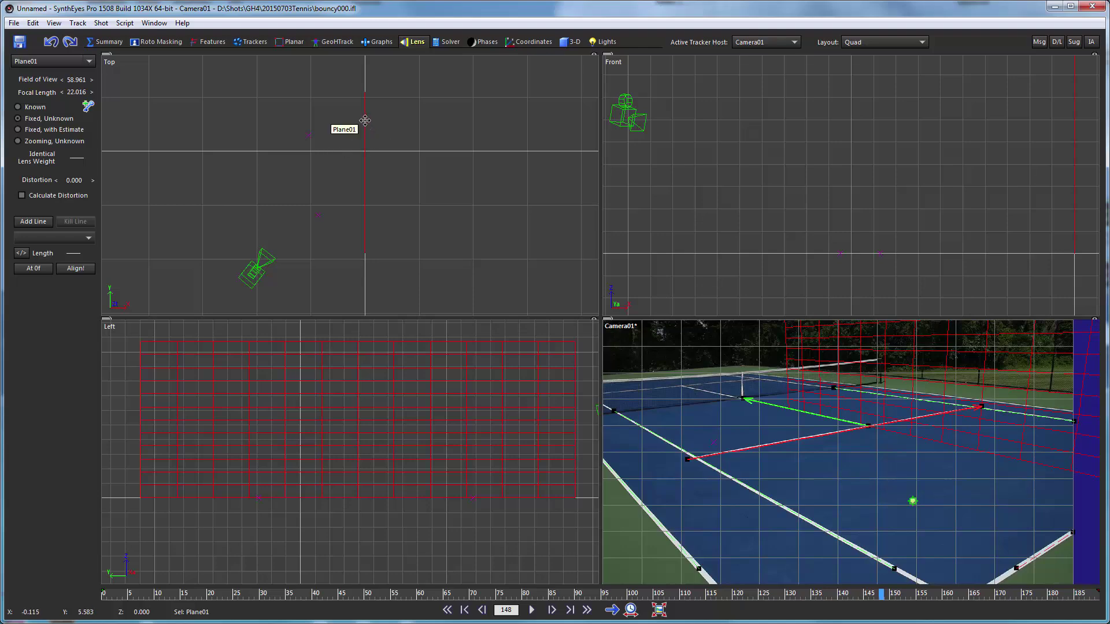
# - Shift Plane01 left in the Top view and rotate it to 83°, 90°, 0° along the helpers
pyautogui.moveTo(365, 119); pyautogui.dragTo(308, 122)
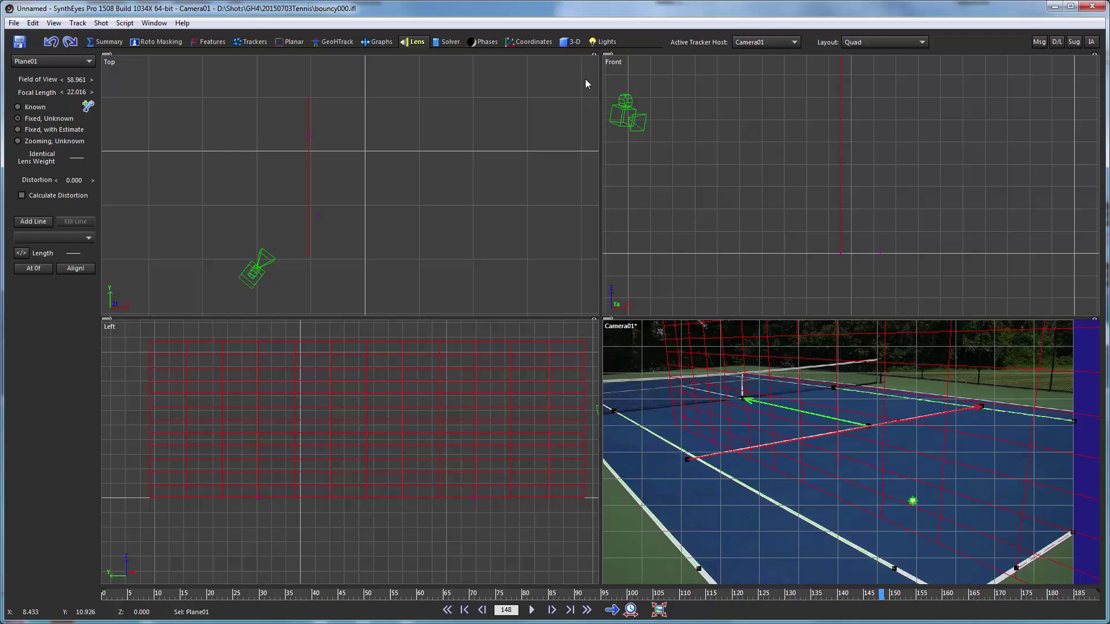
pyautogui.click(564, 44)
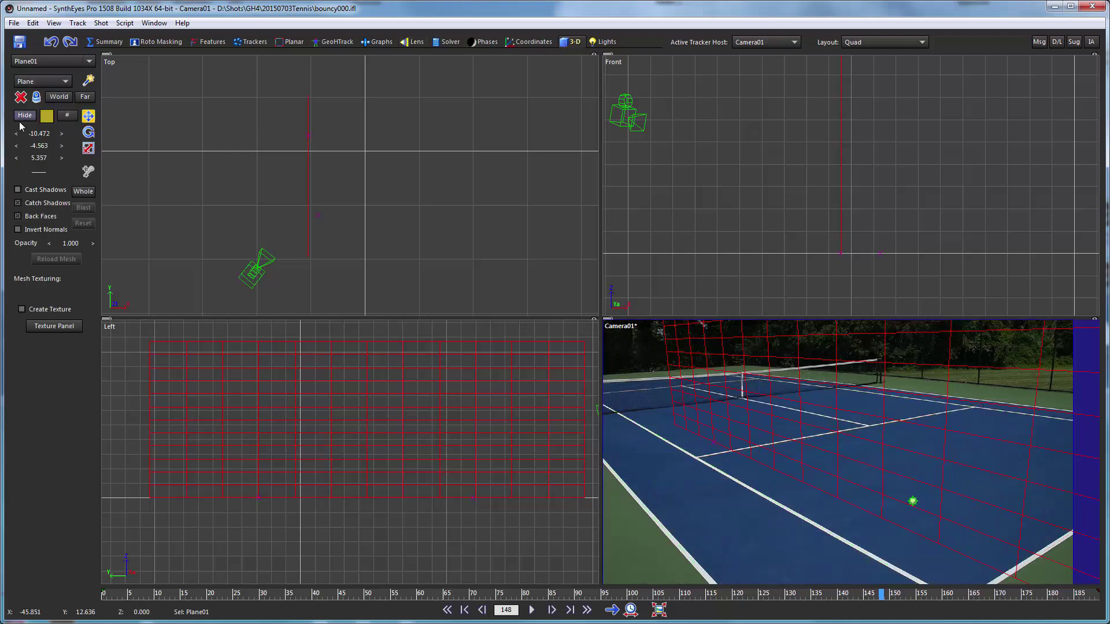
pyautogui.click(36, 97)
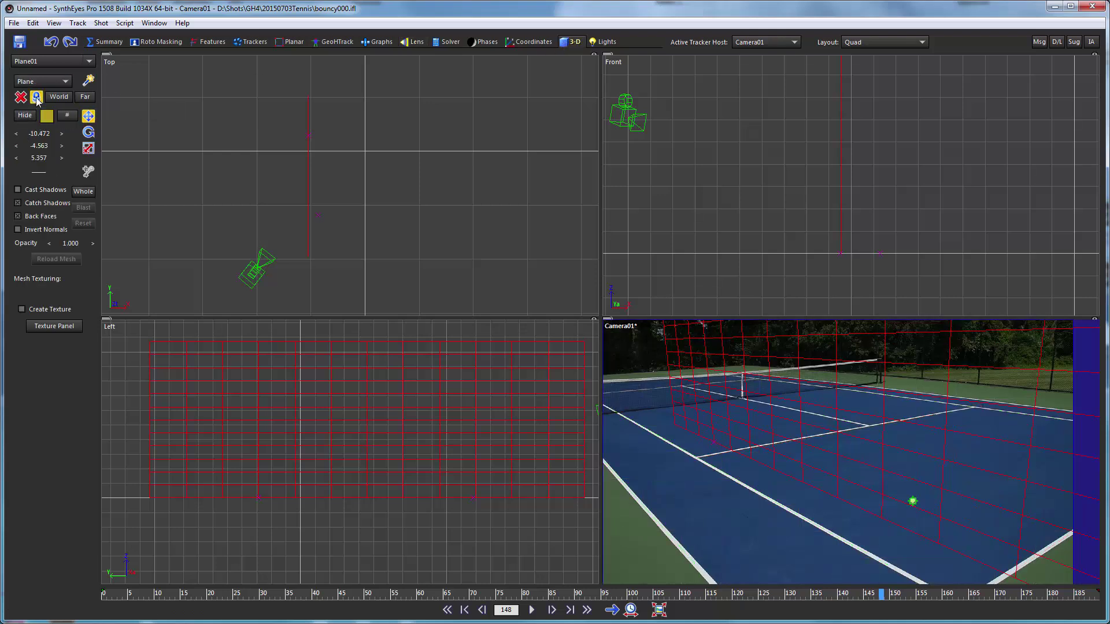
pyautogui.click(89, 133)
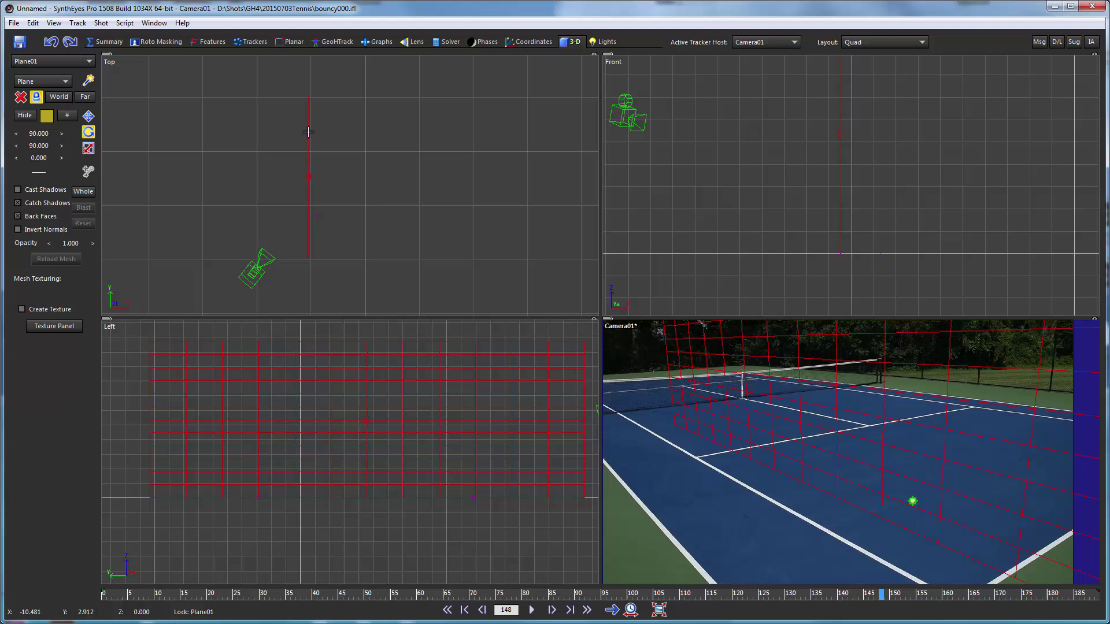
pyautogui.moveTo(308, 131); pyautogui.dragTo(306, 123)
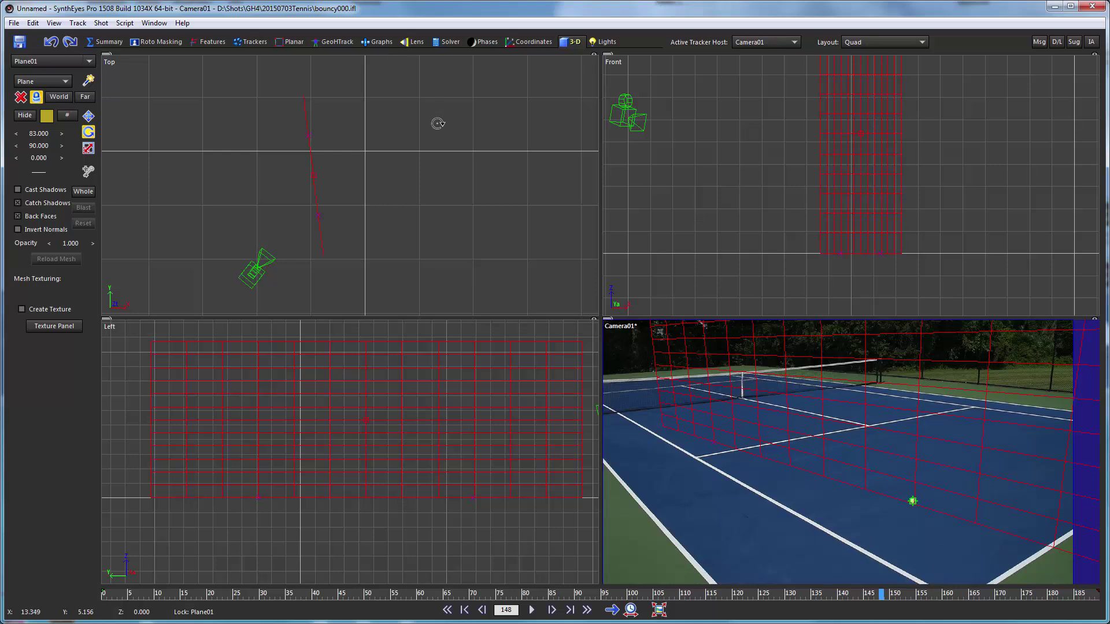
pyautogui.click(532, 42)
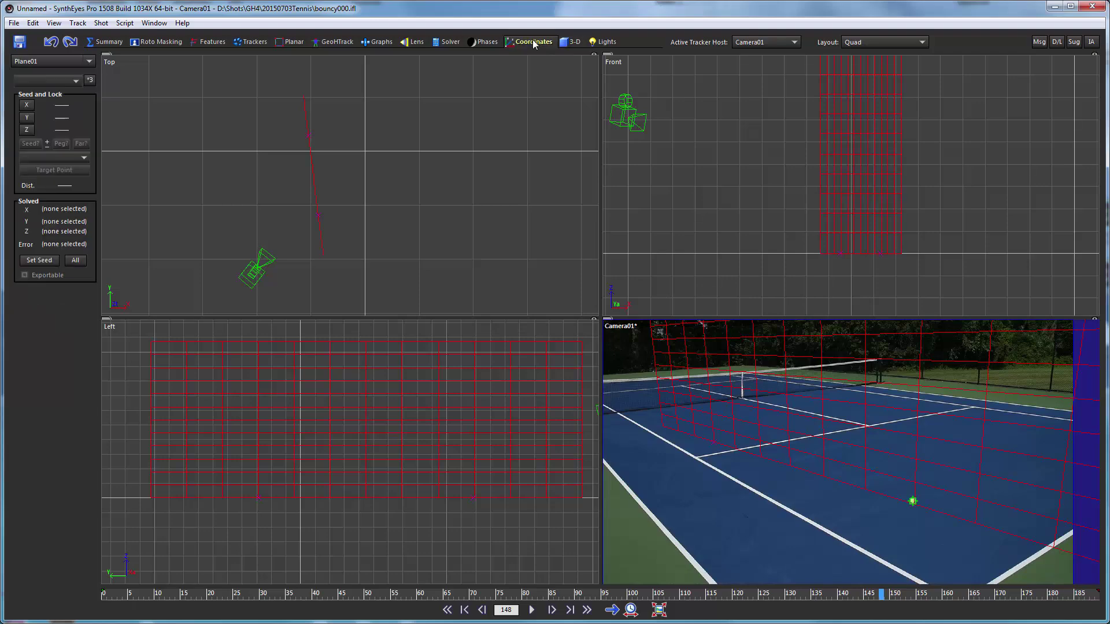
# - Set Tracker1's constraint to Lock Point at 0, 0, 0 and return to the single perspective view
pyautogui.click(89, 61)
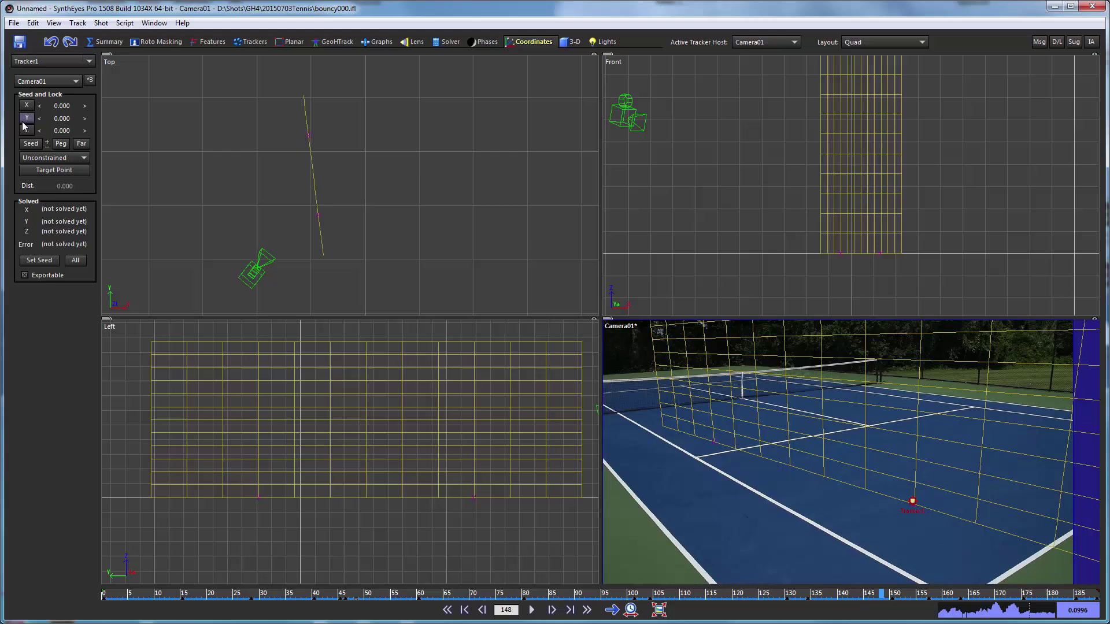
pyautogui.click(36, 158)
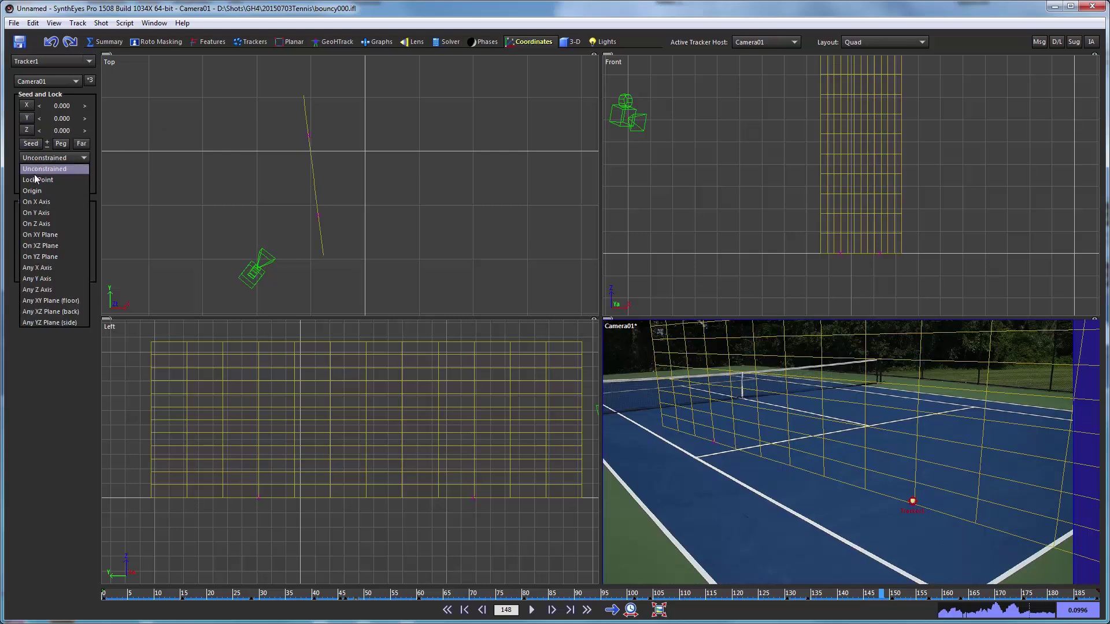
pyautogui.click(36, 179)
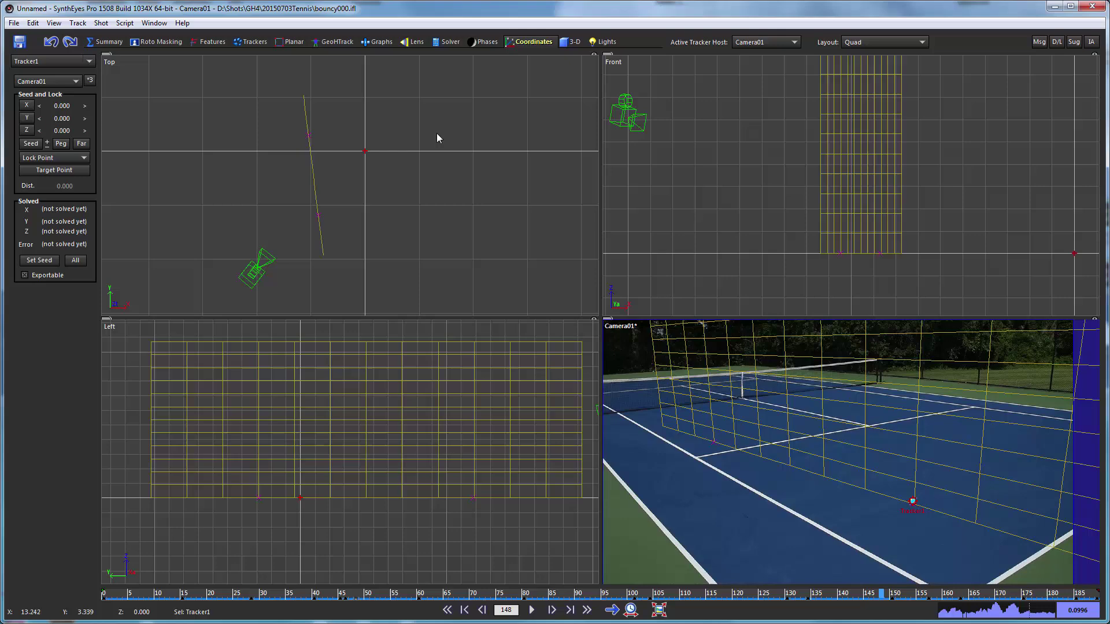
pyautogui.click(334, 41)
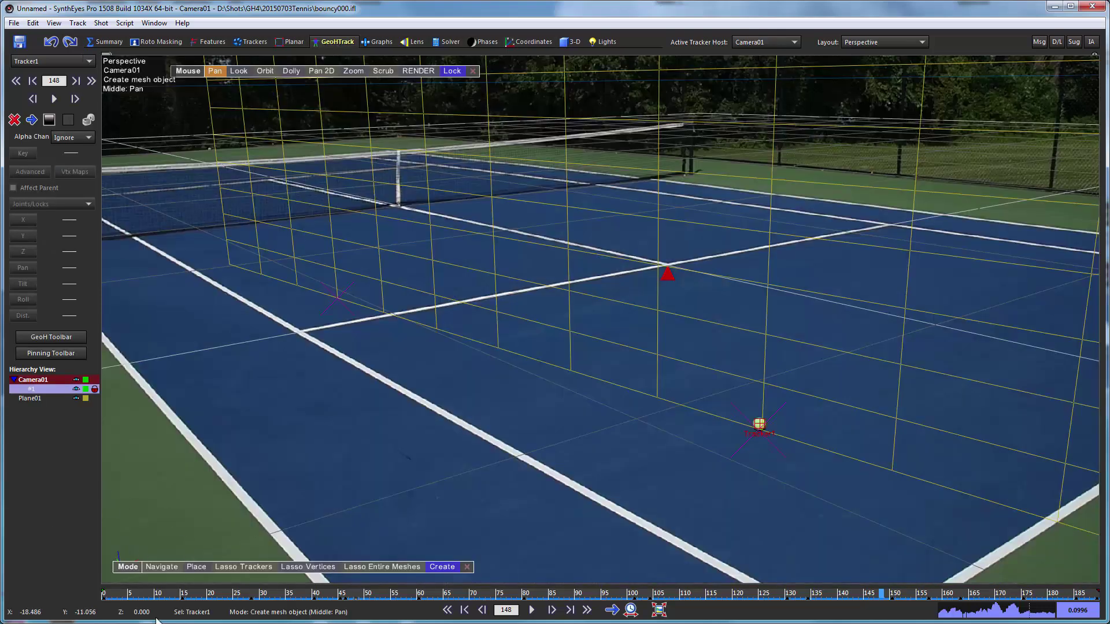
# - At the start of the shot, use GeoH Surface Lasso on Plane01 to create Object01
pyautogui.moveTo(128, 599); pyautogui.dragTo(86, 590)
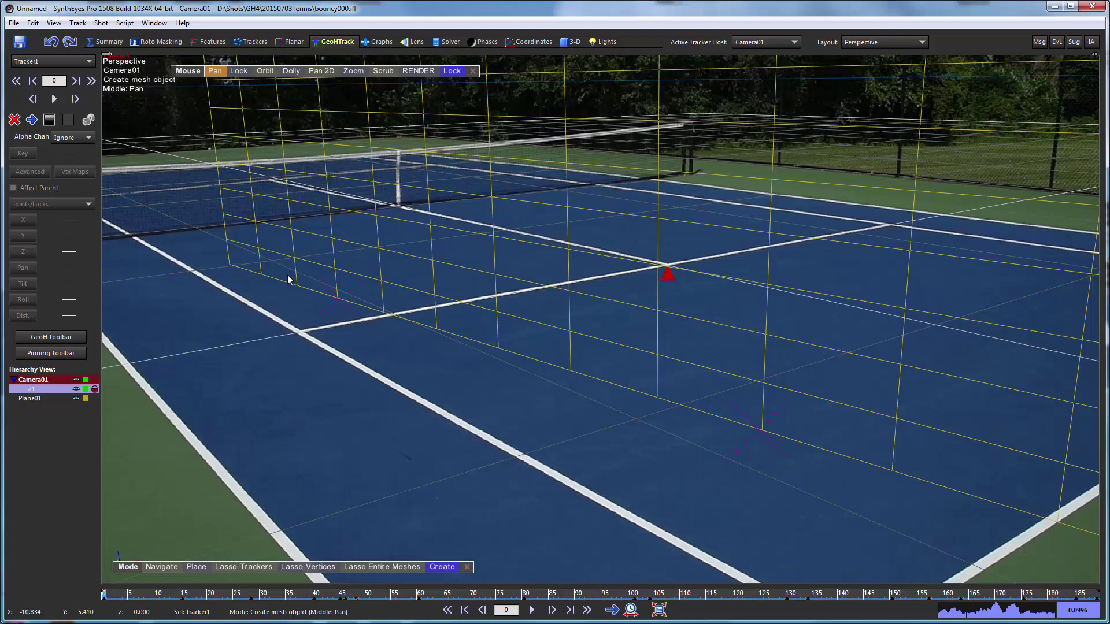
pyautogui.click(51, 337)
pyautogui.click(151, 171)
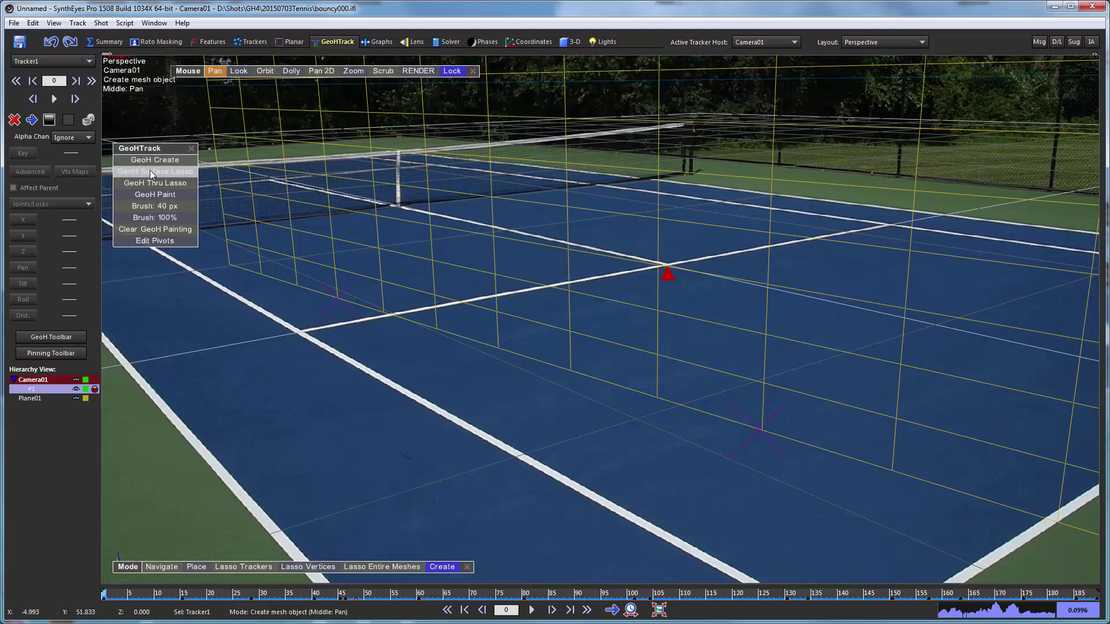
pyautogui.click(658, 145)
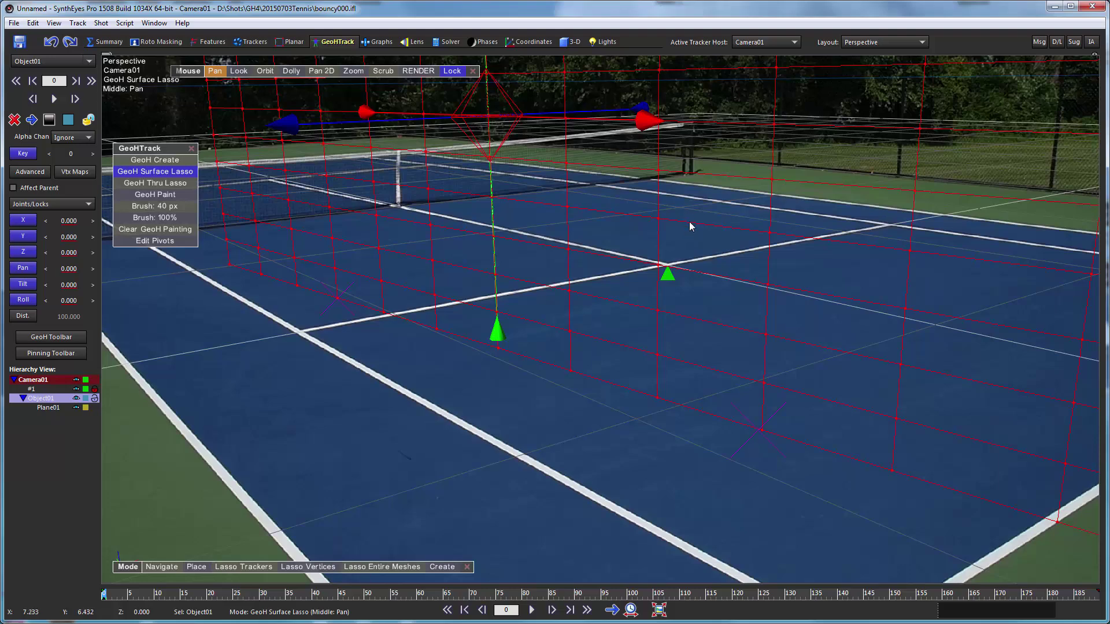
# - Create Object02 on Plane01 and make it the host of ball tracker #1
pyautogui.press('shift')
pyautogui.keyDown('shift'); pyautogui.click(695, 223); pyautogui.keyUp('shift')
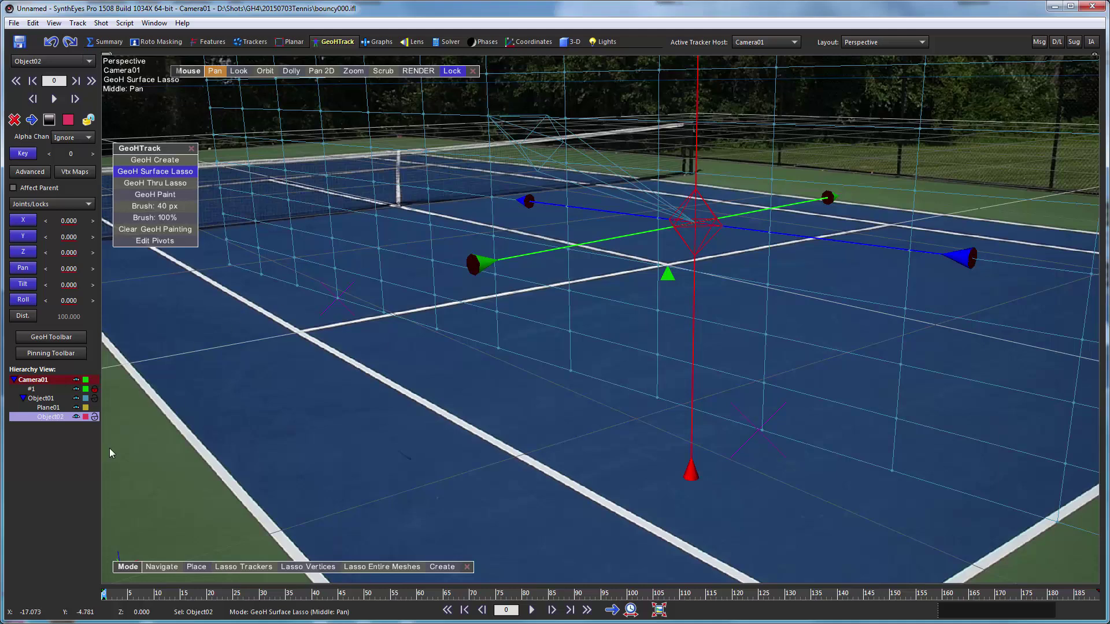
pyautogui.click(32, 389)
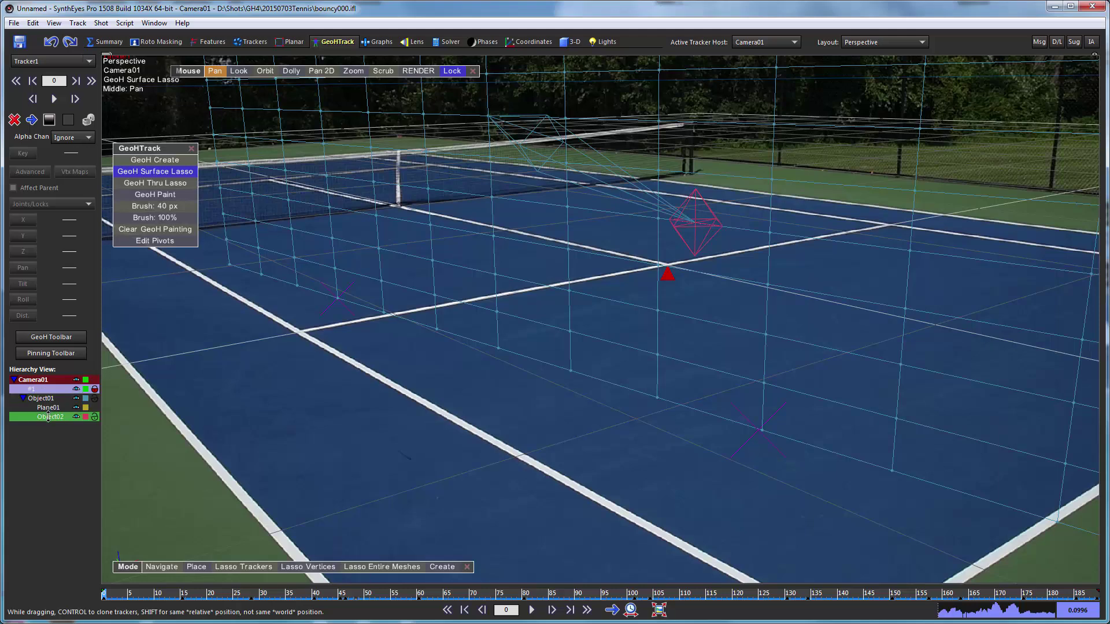
pyautogui.press('ctrl')
pyautogui.click(51, 416)
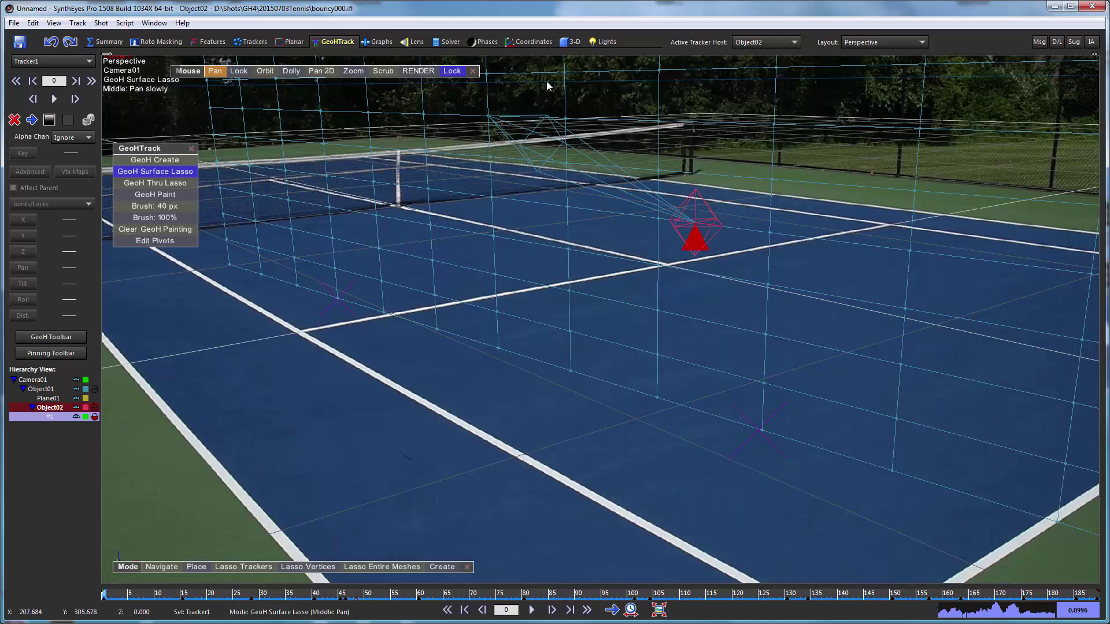
pyautogui.click(529, 41)
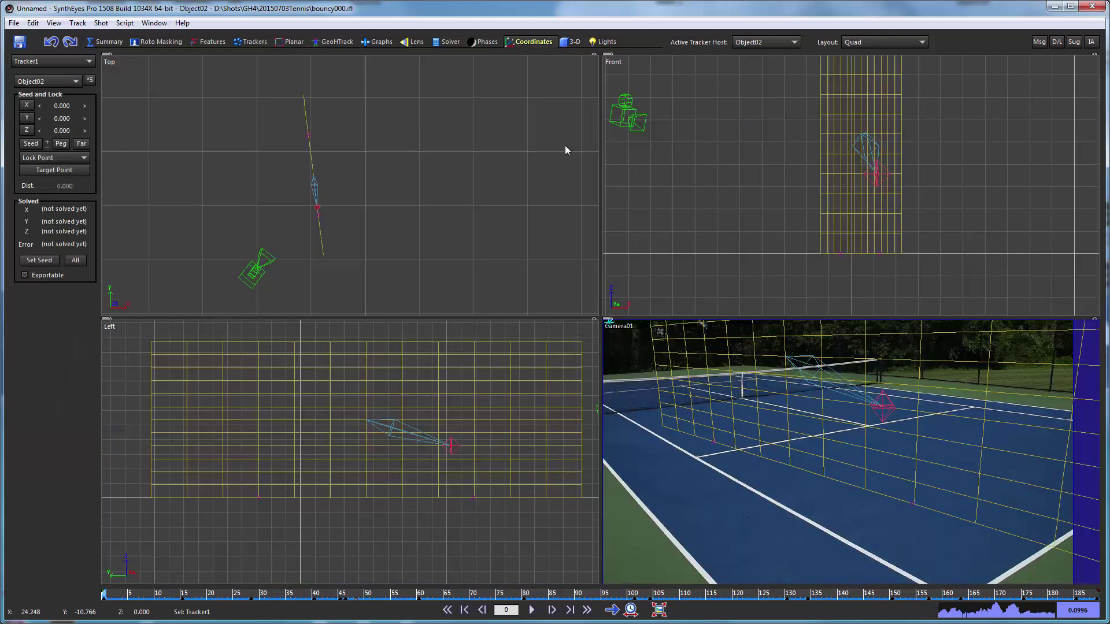
pyautogui.click(331, 43)
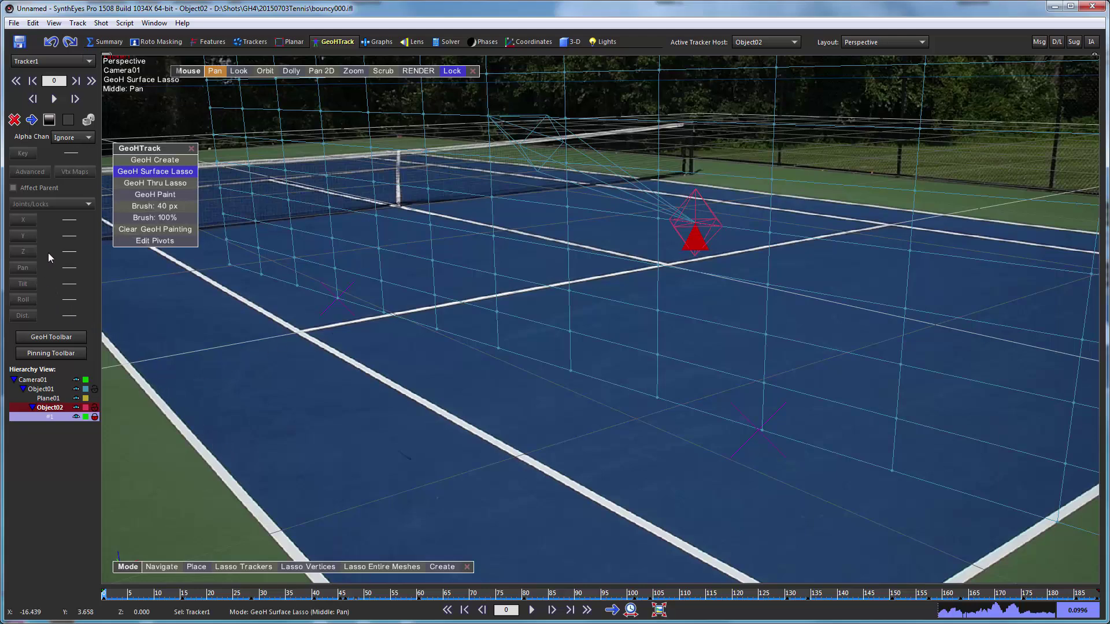
# - Free Object02's X and Z joints, place it at X 4.046, Z 29.074, and key it
pyautogui.click(49, 407)
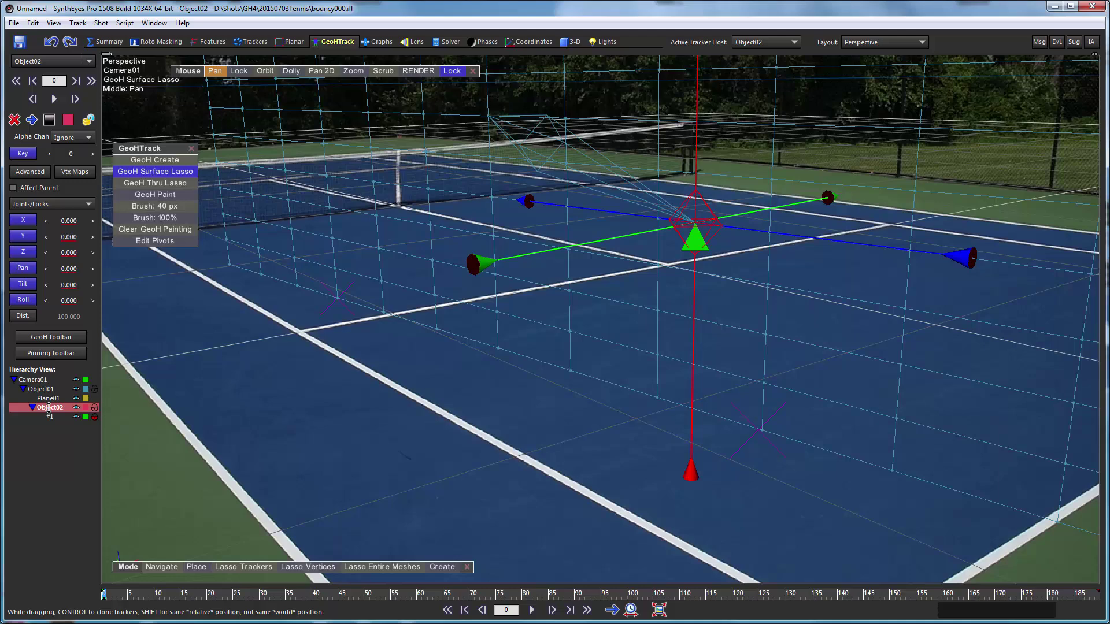
pyautogui.click(24, 220)
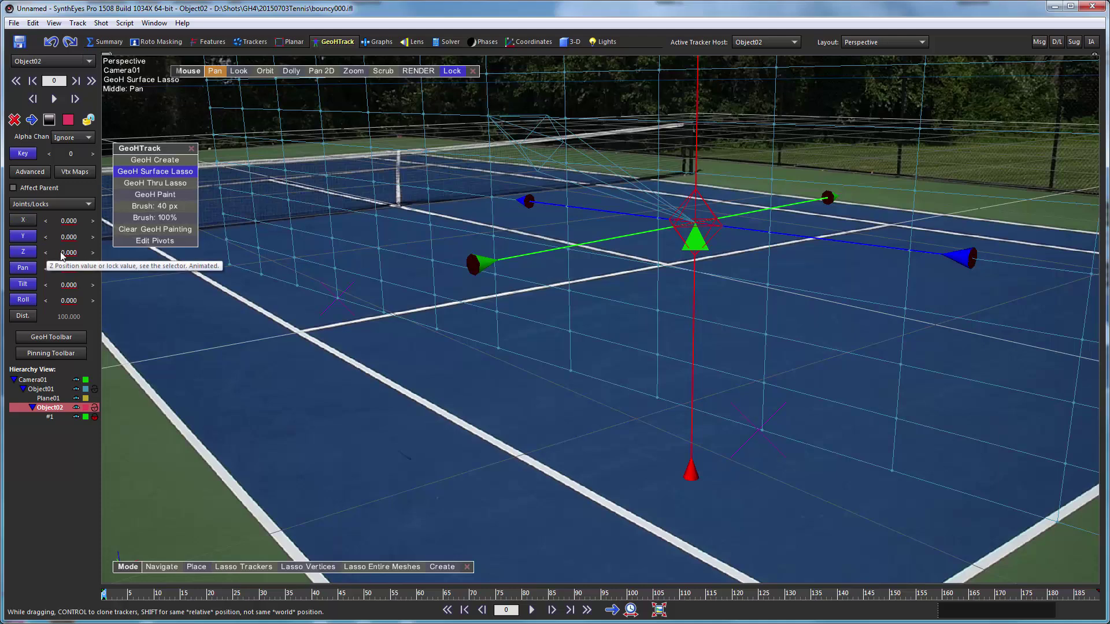
pyautogui.moveTo(68, 252)
pyautogui.mouseDown()
pyautogui.moveTo(72, 222)
pyautogui.moveTo(66, 259)
pyautogui.mouseUp()
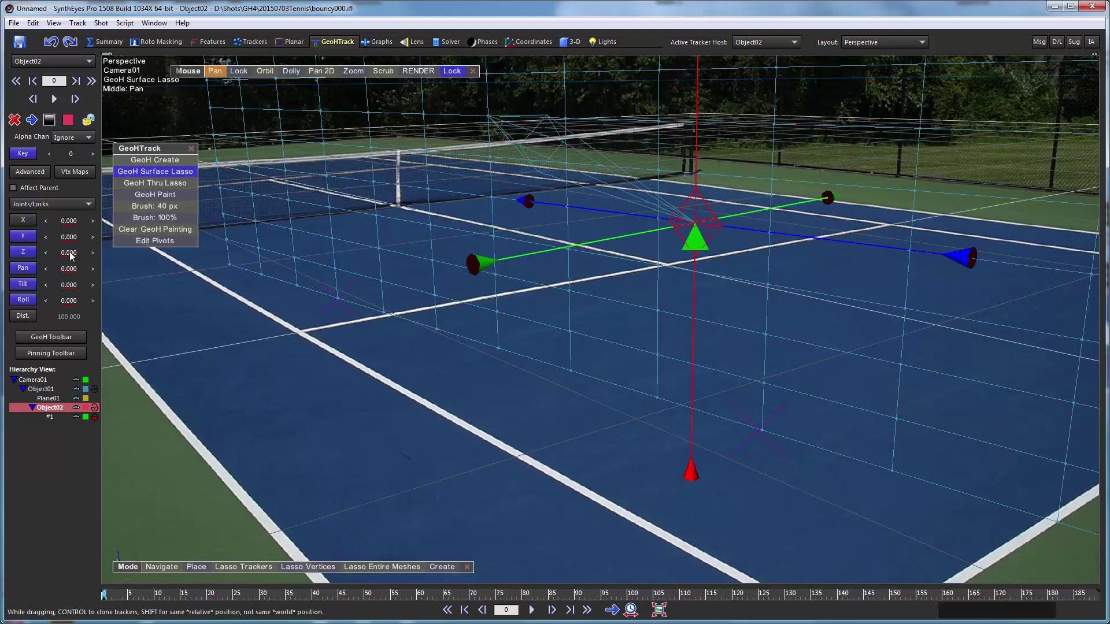
pyautogui.click(23, 154)
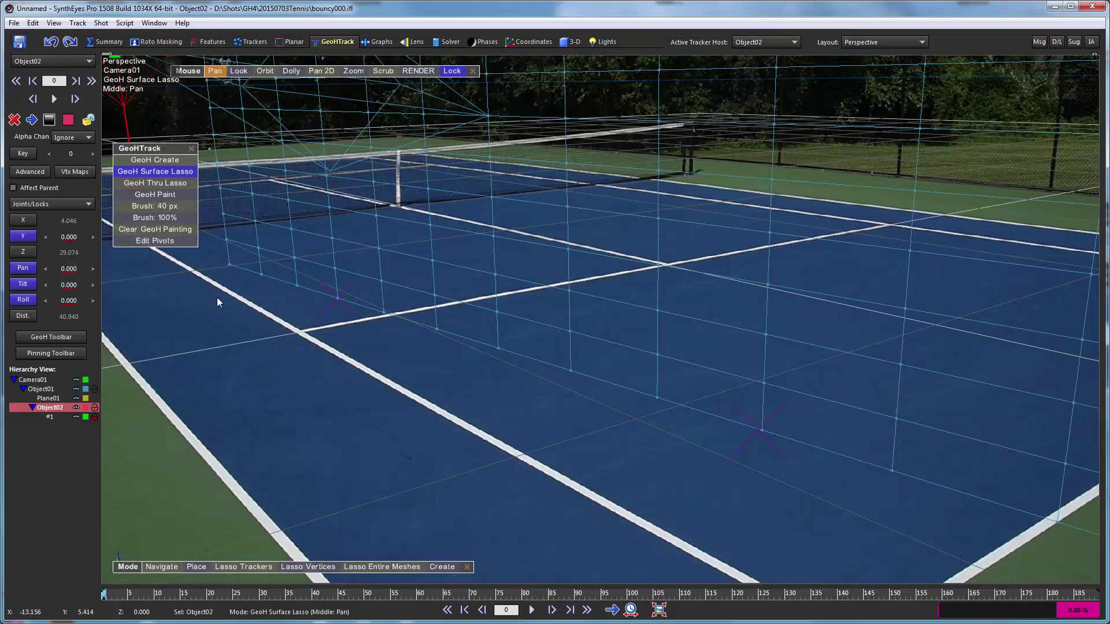
# - Orbit out to view camera and mesh, then re-lock and zoom the view to the camera image
pyautogui.moveTo(217, 297); pyautogui.dragTo(354, 86, button='middle')
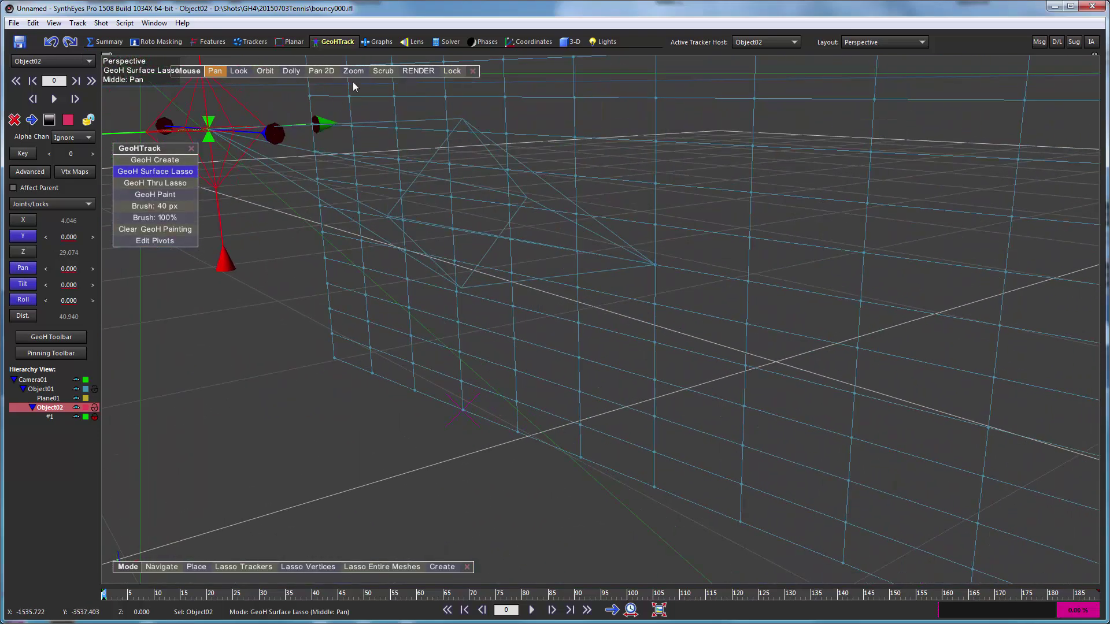
pyautogui.click(453, 70)
pyautogui.scroll(3, 386, 237)
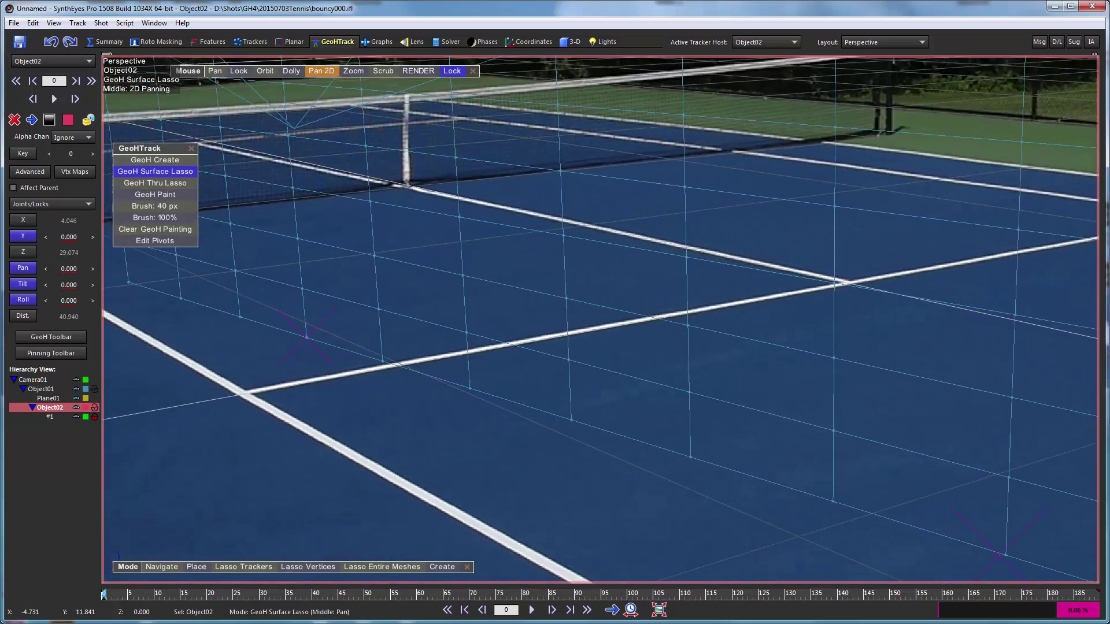
pyautogui.scroll(-5, 387, 237)
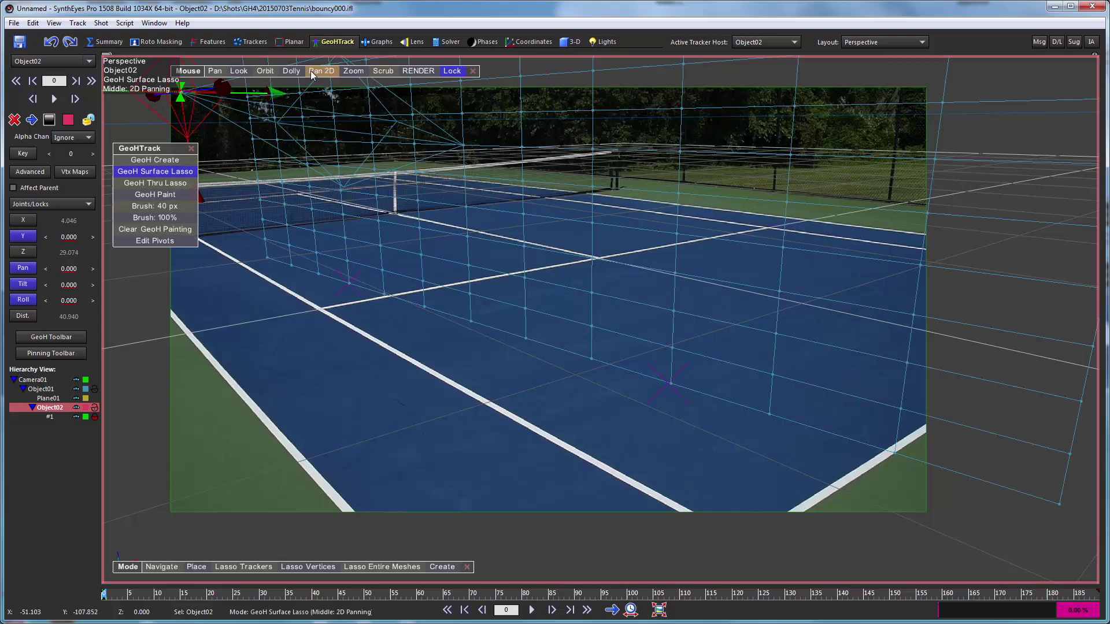
pyautogui.scroll(2, 387, 237)
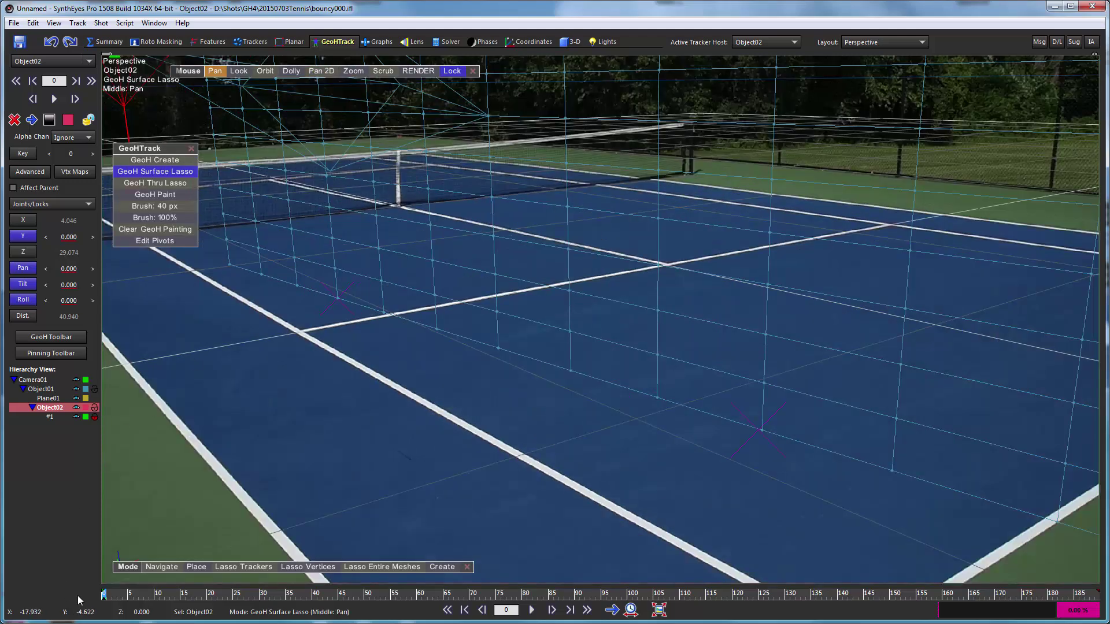
# - Step the shot forward frame by frame to frame 22 as Object02 follows the ball
pyautogui.click(552, 610)
pyautogui.click(551, 611)
pyautogui.click(551, 611)
pyautogui.click(551, 610)
pyautogui.click(552, 611)
pyautogui.click(551, 610)
pyautogui.click(552, 610)
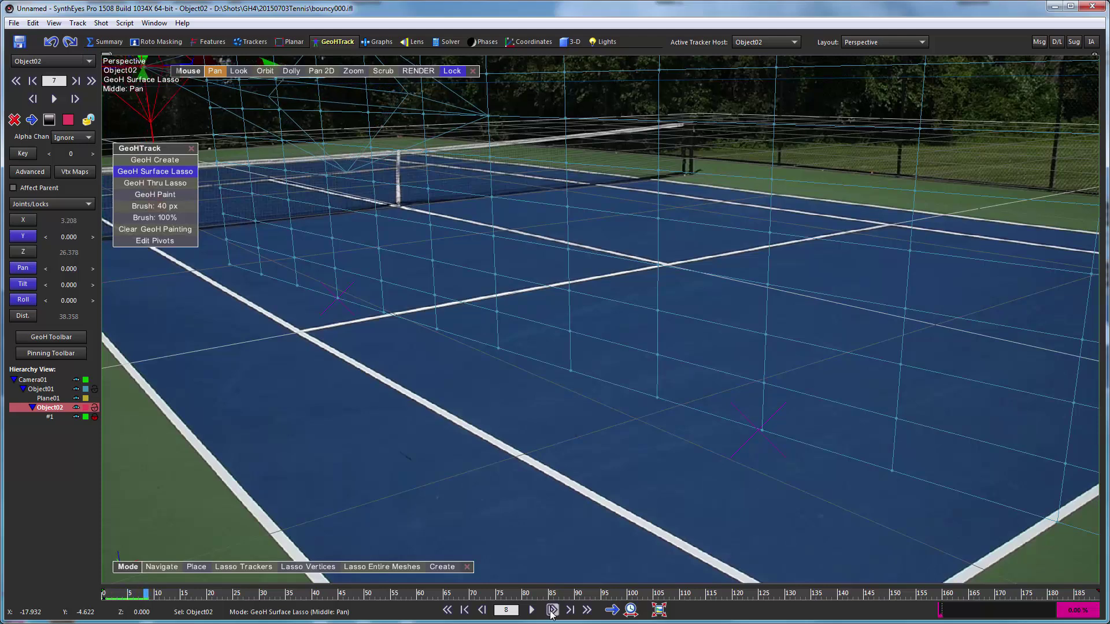
pyautogui.click(552, 611)
pyautogui.click(552, 611)
pyautogui.click(552, 610)
pyautogui.click(552, 610)
pyautogui.click(551, 611)
pyautogui.click(552, 611)
pyautogui.click(552, 610)
pyautogui.click(552, 610)
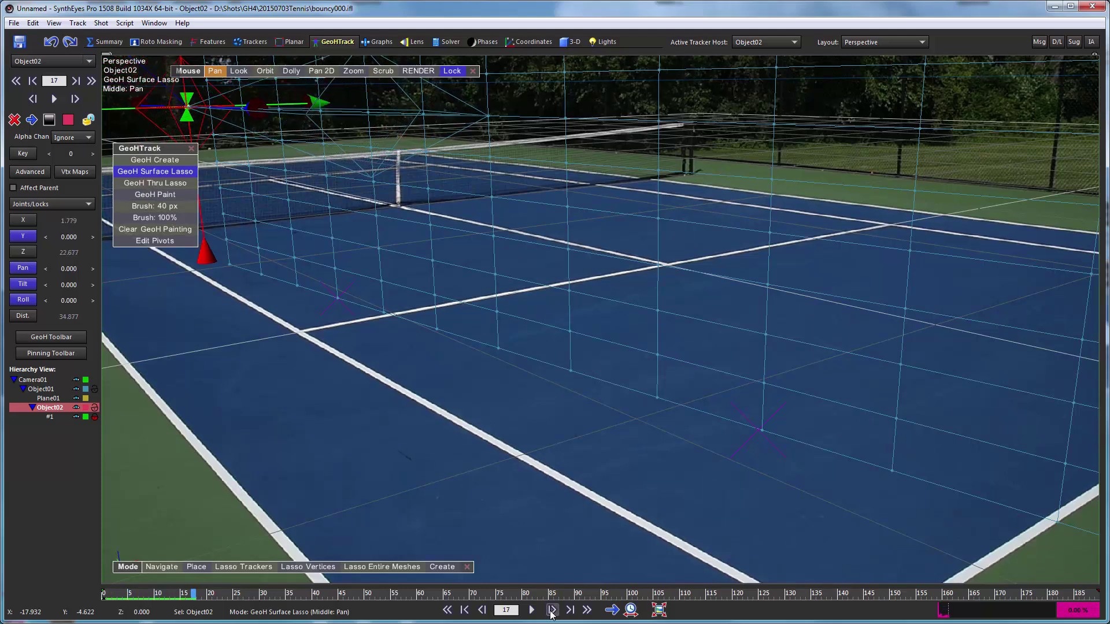
pyautogui.click(552, 610)
pyautogui.click(551, 610)
pyautogui.click(551, 611)
pyautogui.click(552, 610)
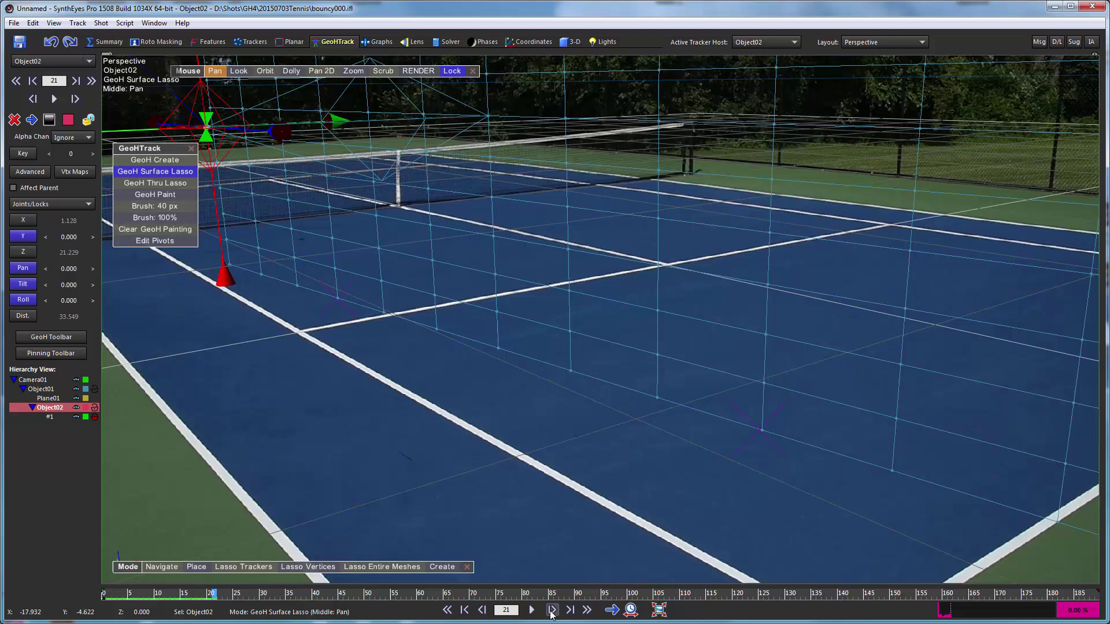
pyautogui.click(551, 610)
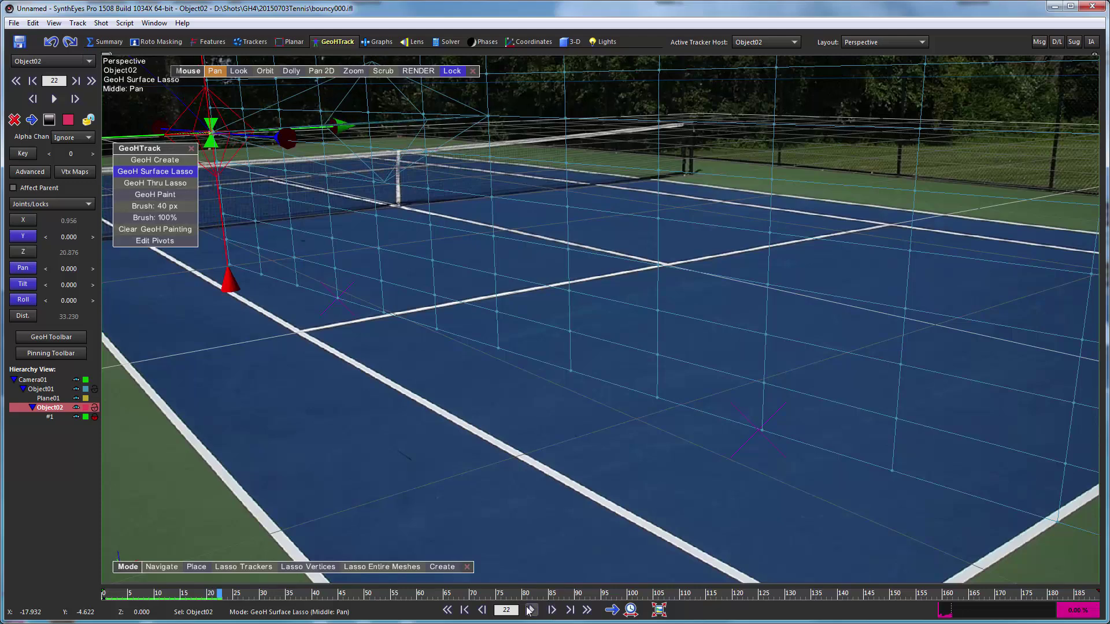
# - Play the shot to trace Object02's path, then scrub back to frame 0
pyautogui.click(531, 610)
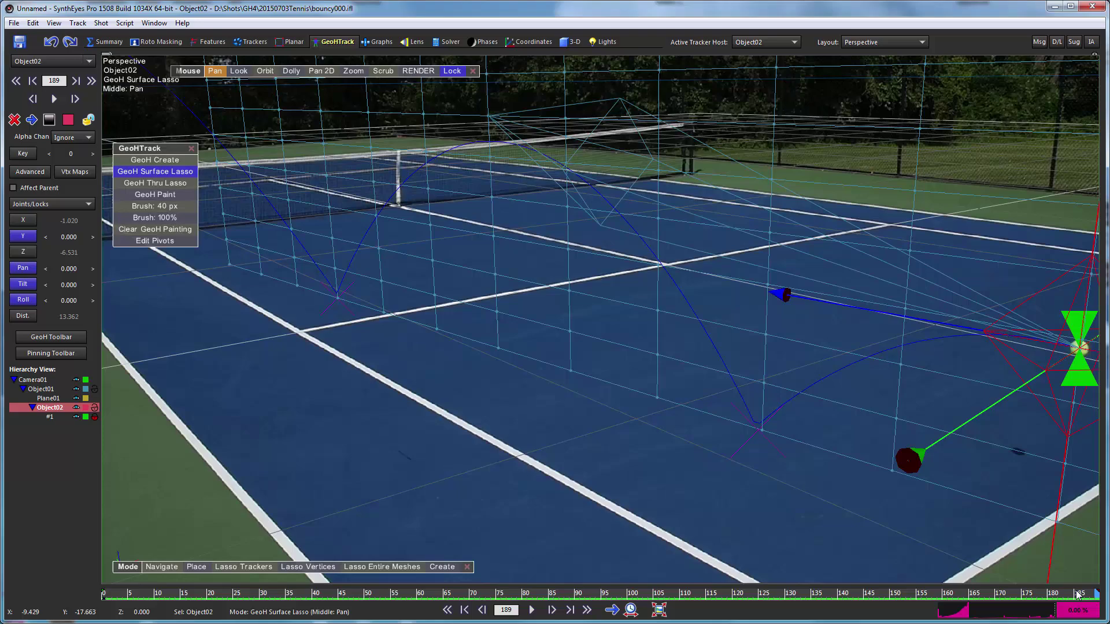
pyautogui.moveTo(1072, 596); pyautogui.dragTo(605, 596)
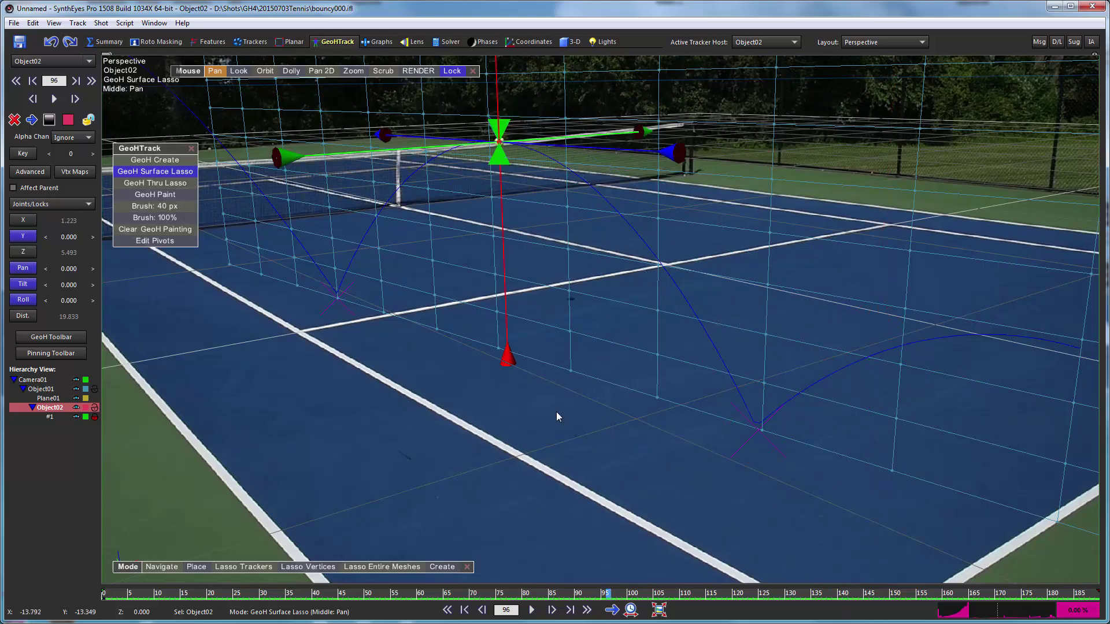
# - Switch to the Quad Perspective layout and scrub the timeline from frame 25 to review the path
pyautogui.click(872, 42)
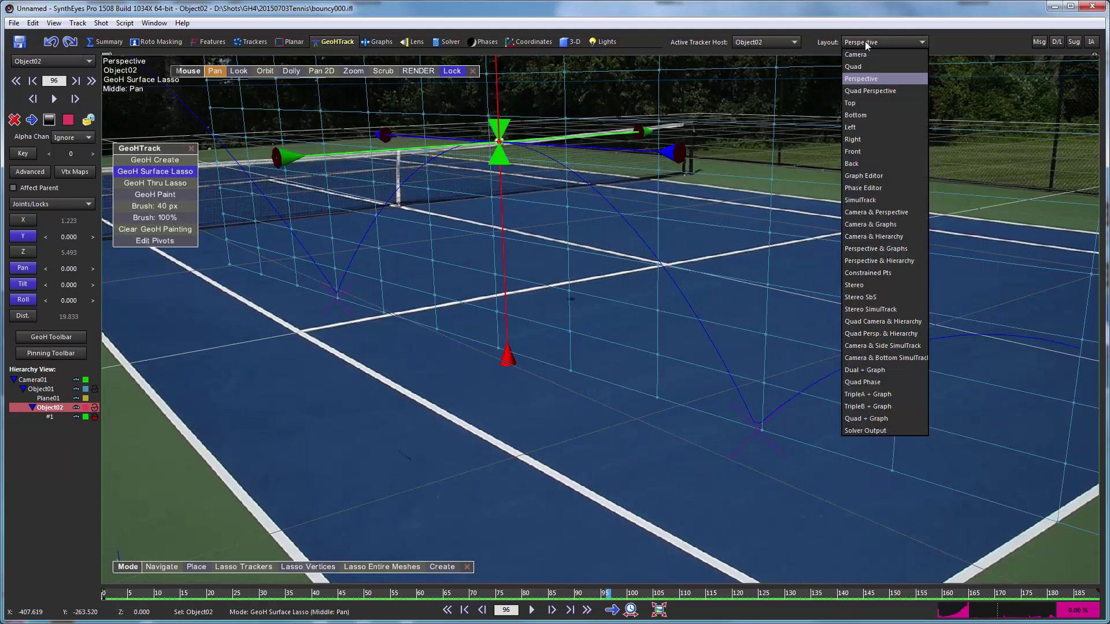
pyautogui.click(868, 92)
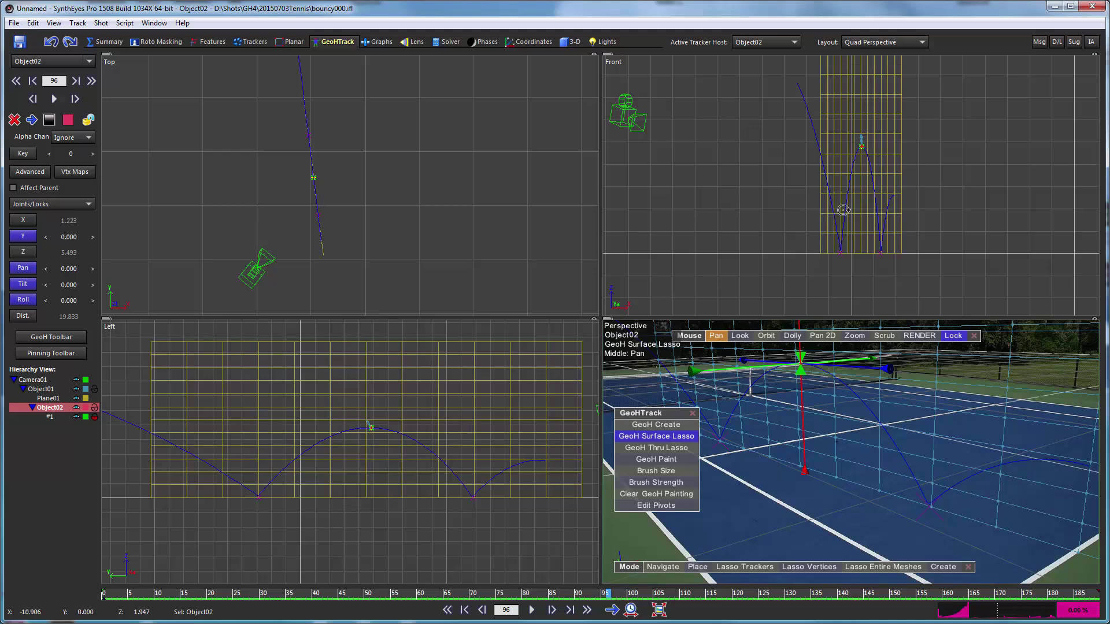
pyautogui.click(236, 596)
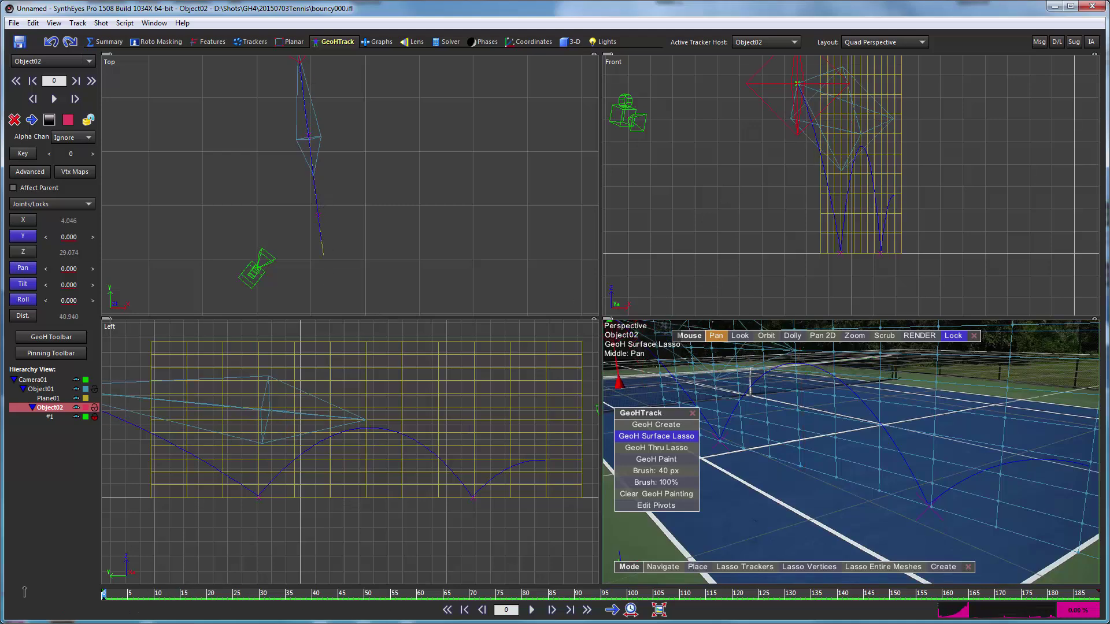
pyautogui.moveTo(280, 598)
pyautogui.mouseDown()
pyautogui.moveTo(1037, 595)
pyautogui.moveTo(347, 578)
pyautogui.moveTo(85, 506)
pyautogui.moveTo(524, 579)
pyautogui.moveTo(971, 596)
pyautogui.moveTo(194, 595)
pyautogui.mouseUp()
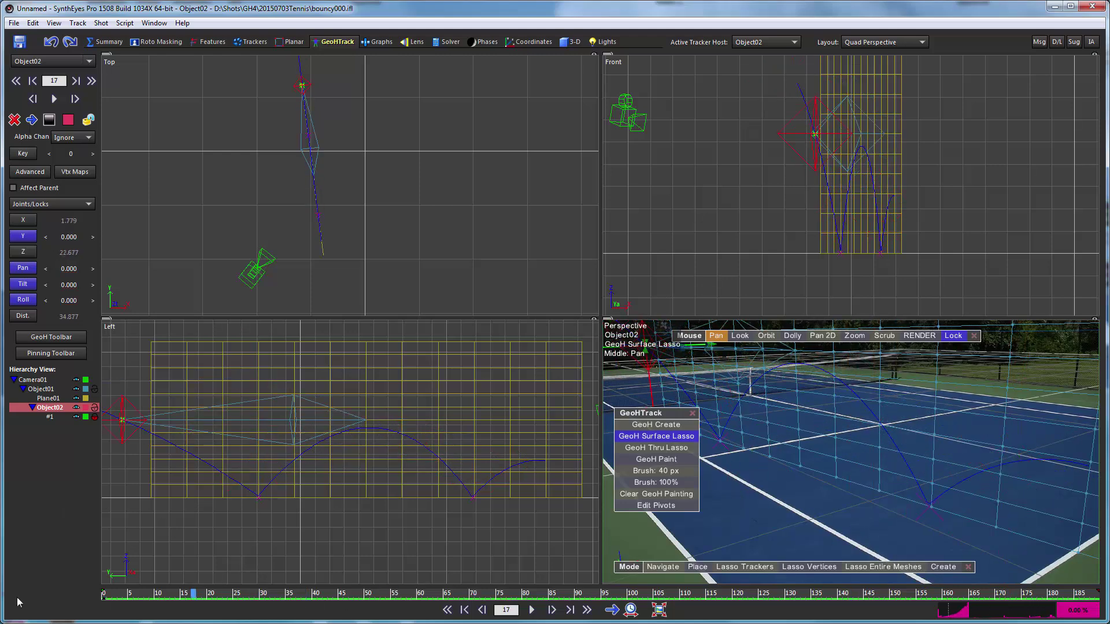
# - Hide Plane01's grid and cyan wireframe mesh, then scrub the shot to review the ball's bouncing path
pyautogui.click(77, 399)
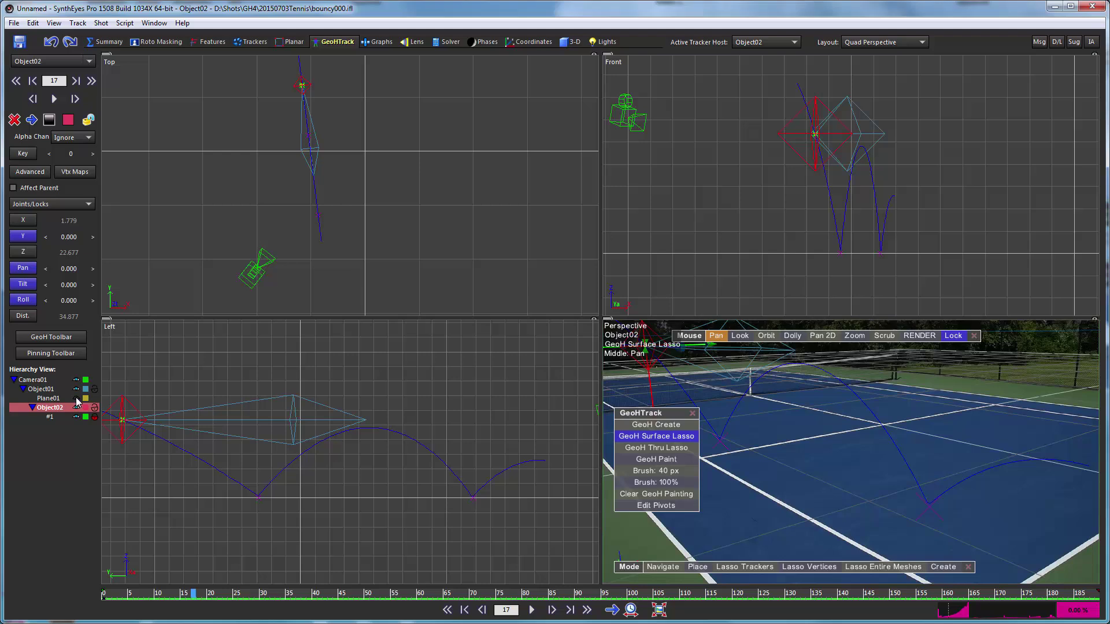
pyautogui.click(77, 399)
pyautogui.moveTo(125, 599); pyautogui.dragTo(204, 599)
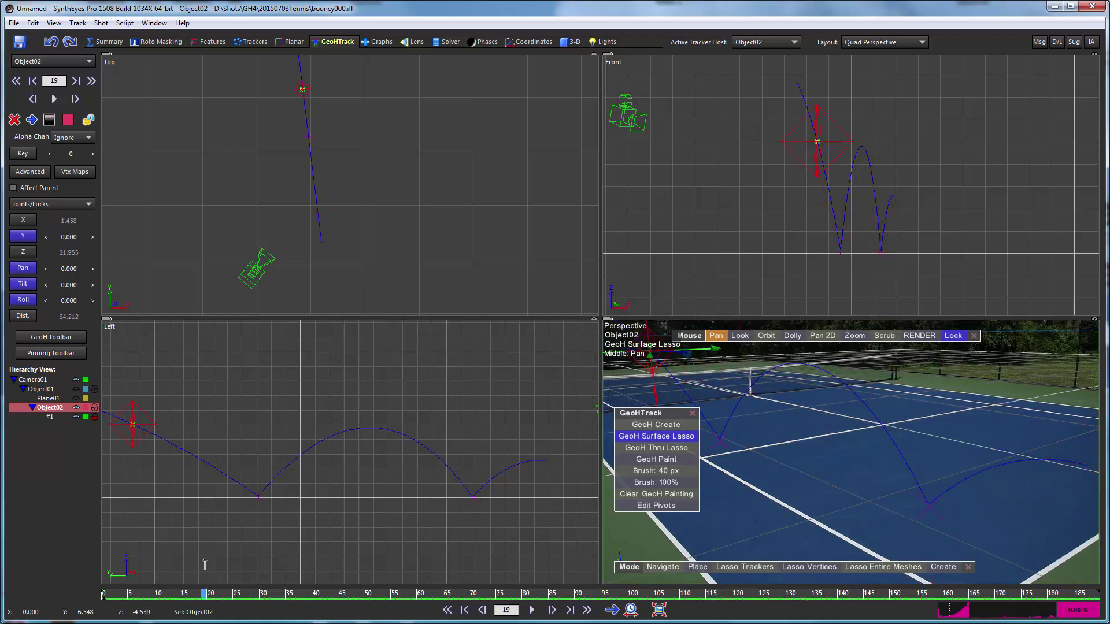